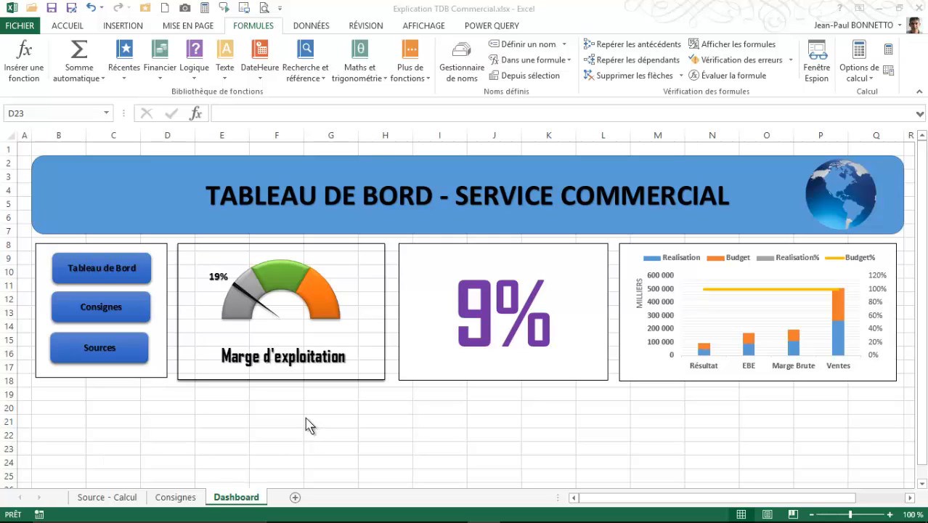
click(182, 408)
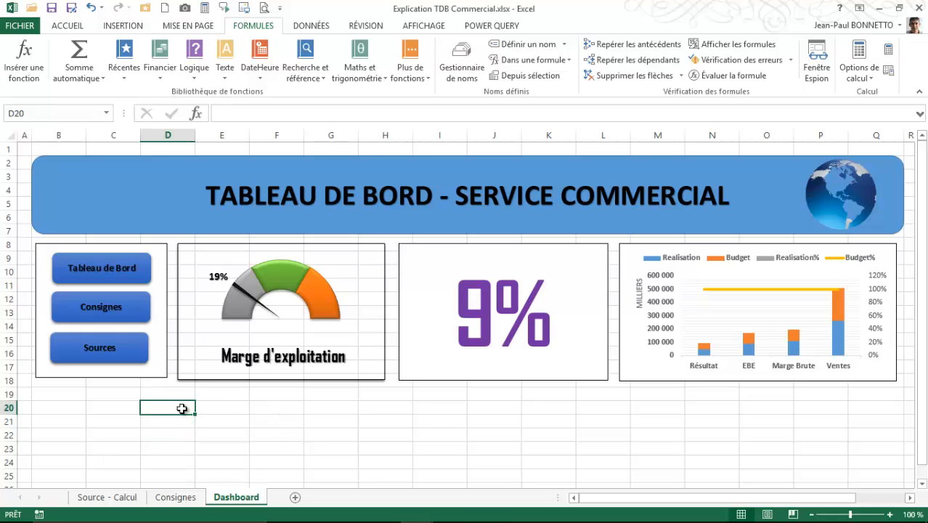
click(112, 407)
click(78, 408)
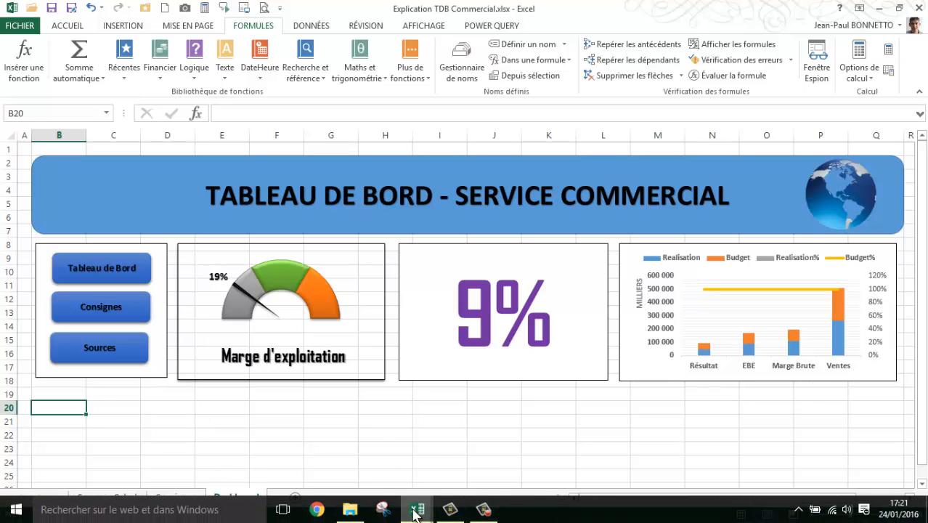
Look over the finished dashboard in the Tableau Bord - Commercial workbook, and return to the Explication TDB Commercial workbook.
mouse_move(417, 507)
click(341, 457)
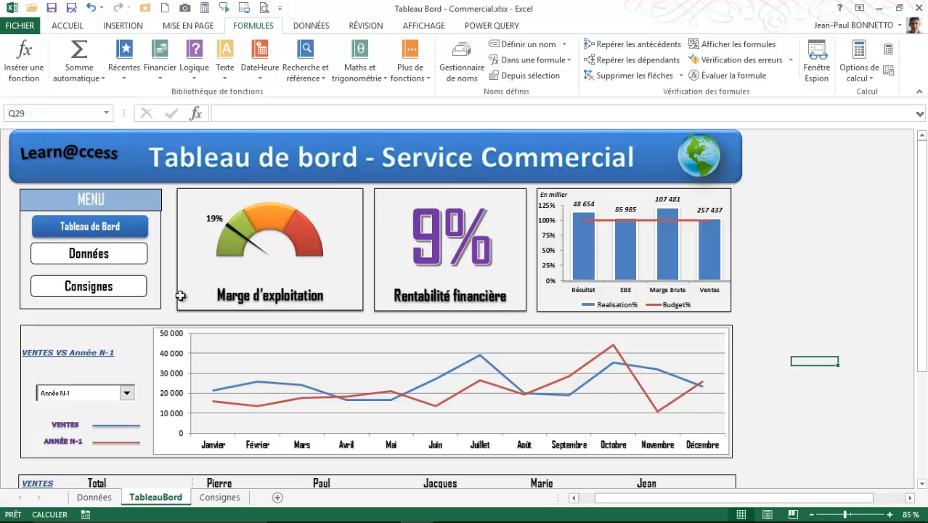
scroll(315, 398, down, 2)
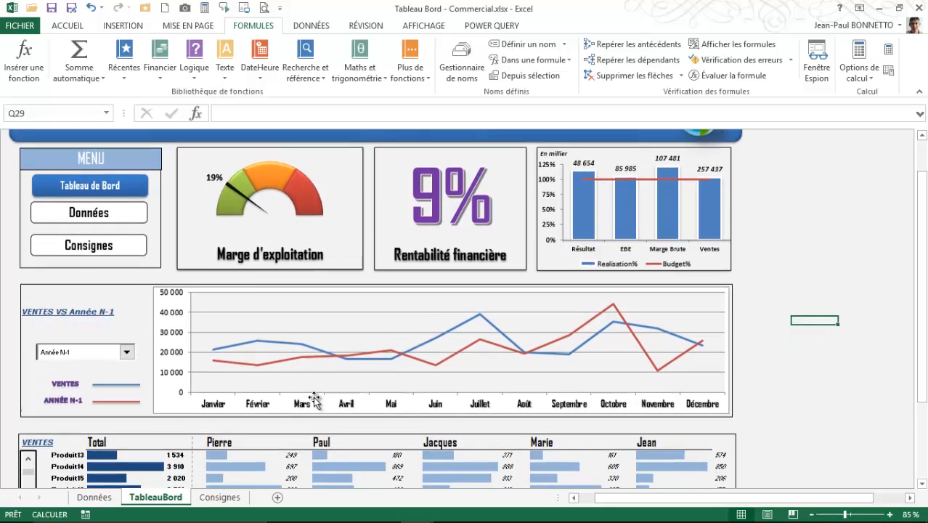
scroll(315, 395, up, 2)
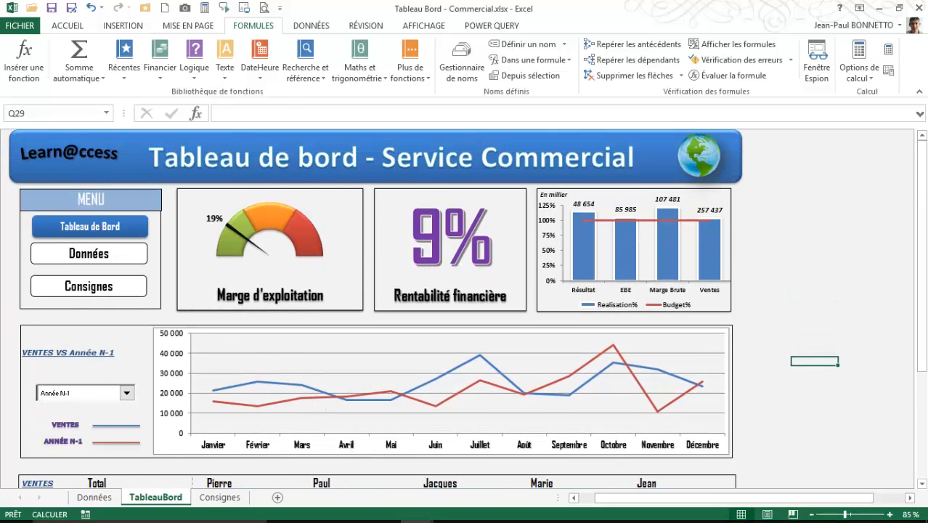
mouse_move(420, 517)
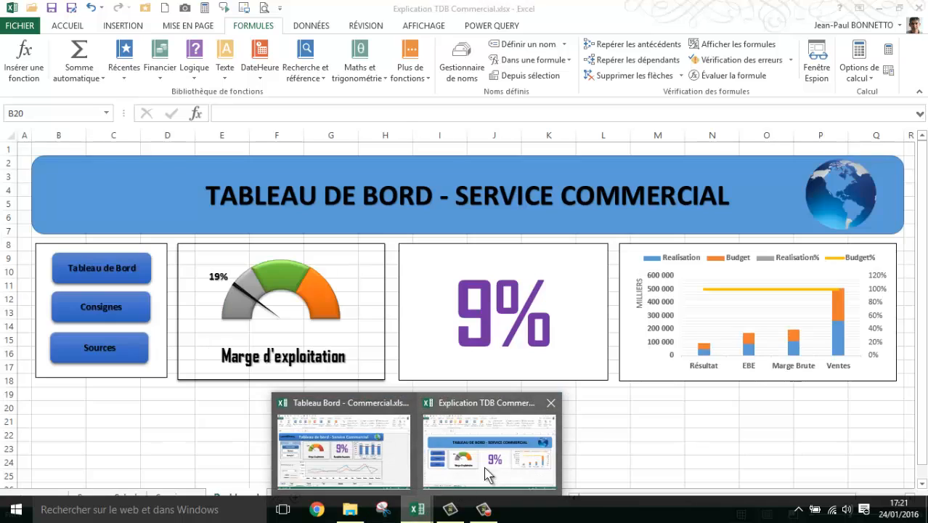
click(487, 473)
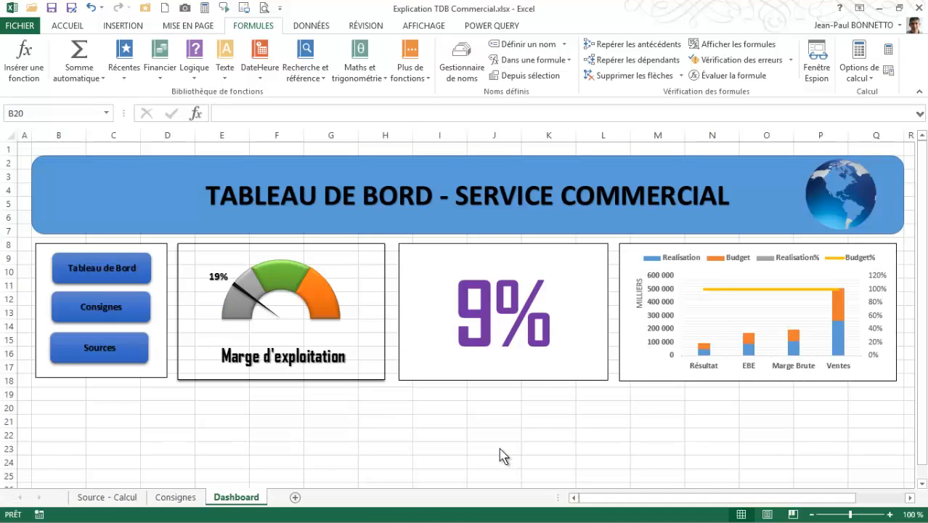
Check the Consignes link in the dashboard's menu block, and return to the Dashboard sheet.
click(105, 288)
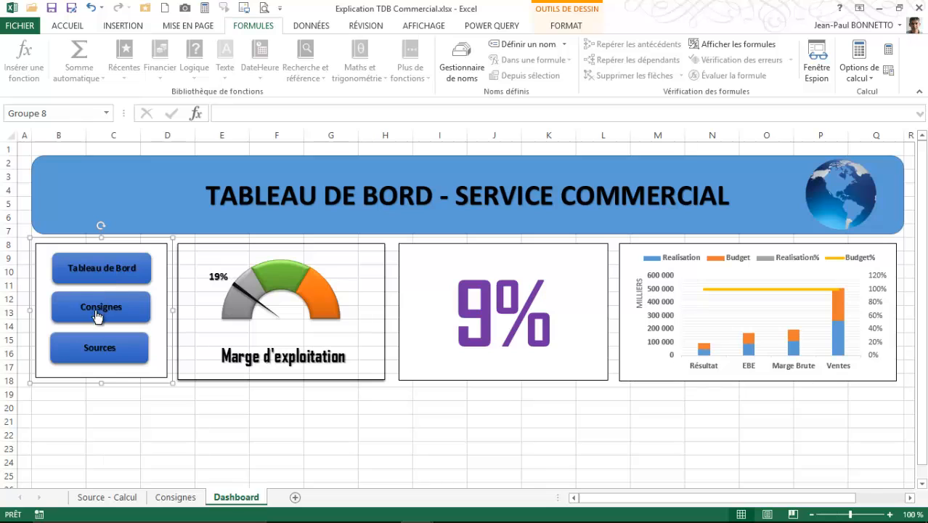
click(102, 306)
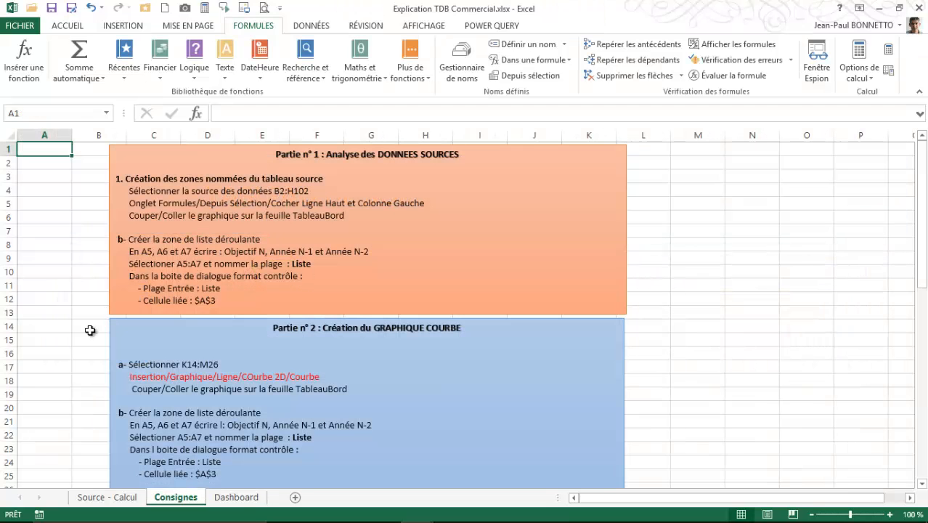
click(234, 497)
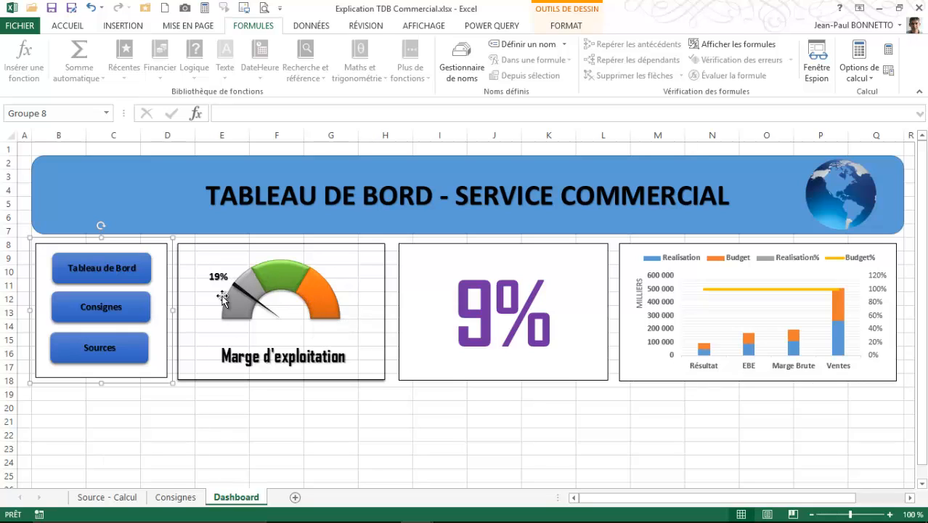
click(480, 378)
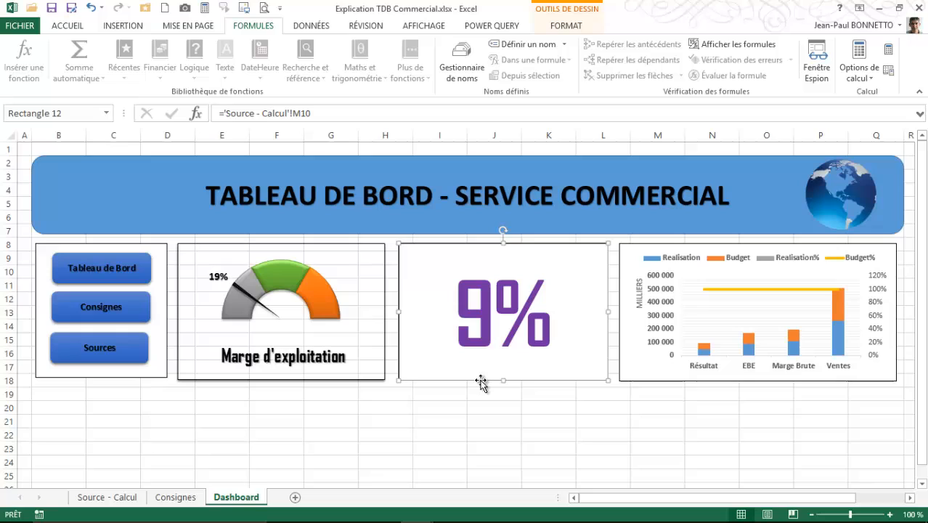
click(739, 379)
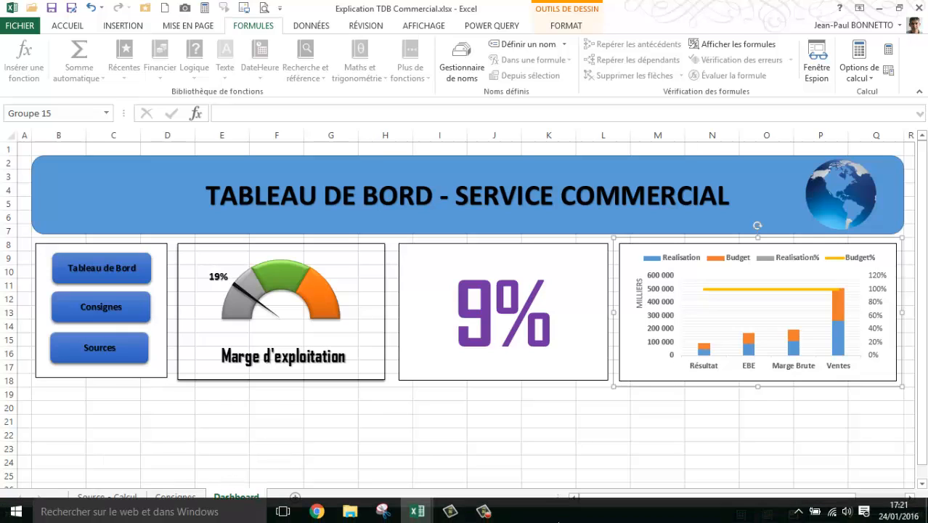
click(417, 510)
click(465, 482)
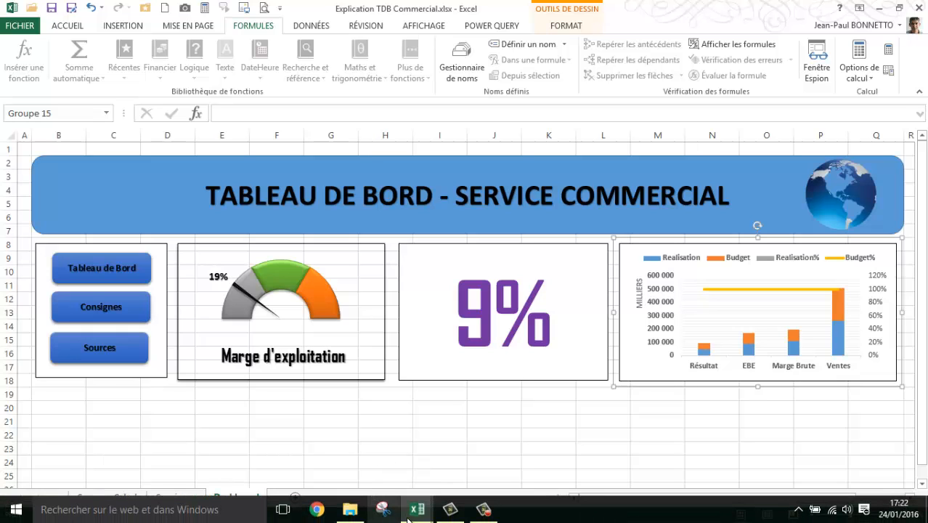
Switch to the Tableau Bord - Commercial workbook and try its sales comparison list with Objectif N and Année N-1.
click(411, 513)
click(361, 474)
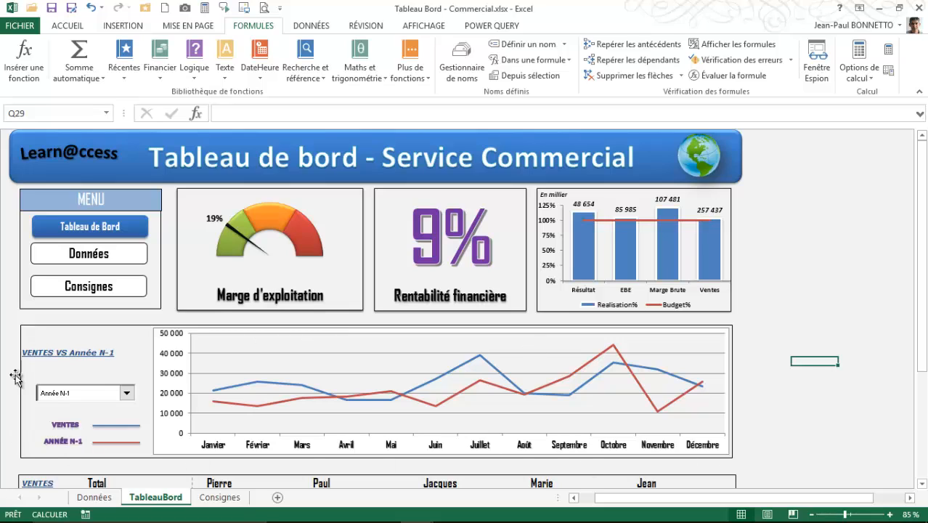
click(126, 393)
click(70, 411)
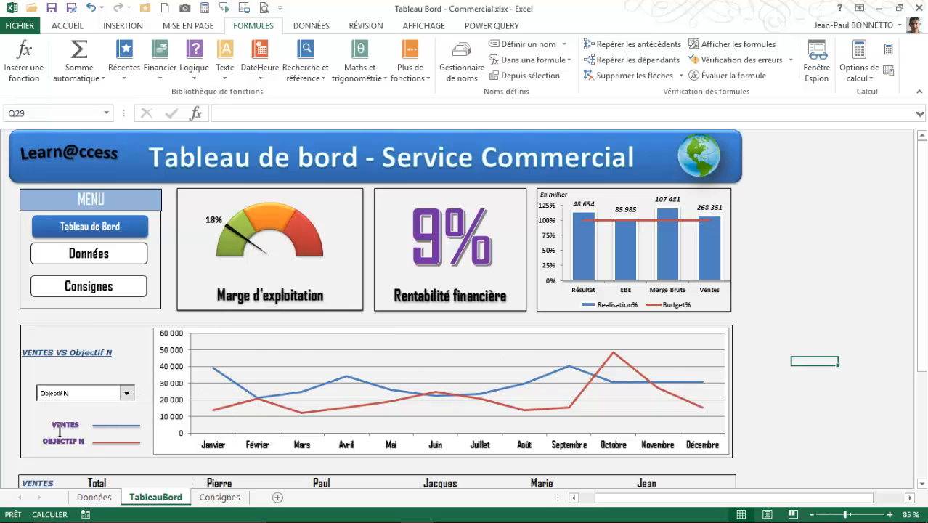
click(126, 393)
click(69, 422)
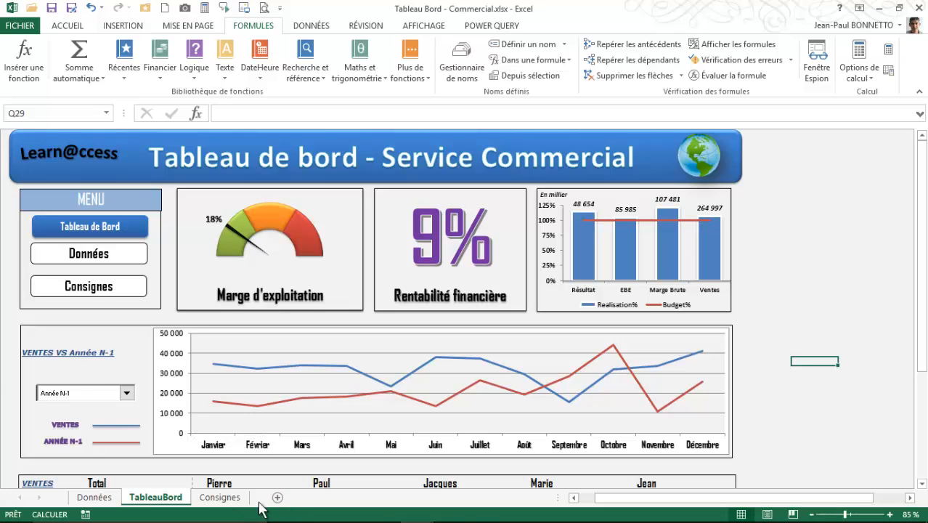
In the Explication TDB Commercial workbook, duplicate the "Marge d'exploitation" label and place the copy in the lower part of the 9% box.
mouse_move(421, 518)
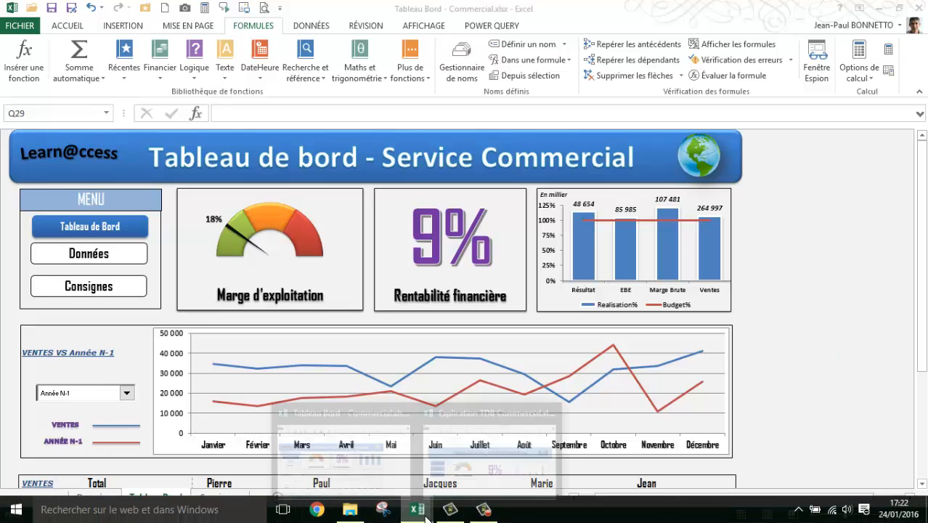
click(435, 478)
click(390, 435)
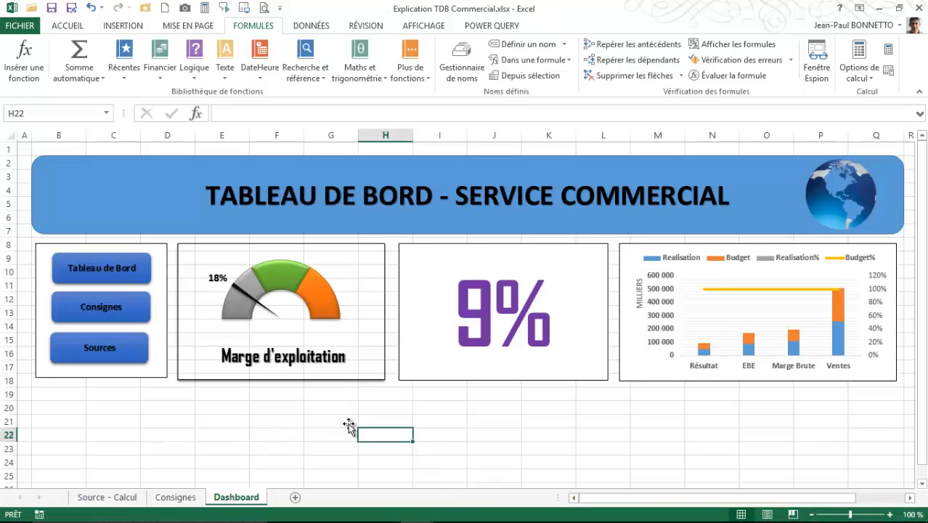
click(293, 422)
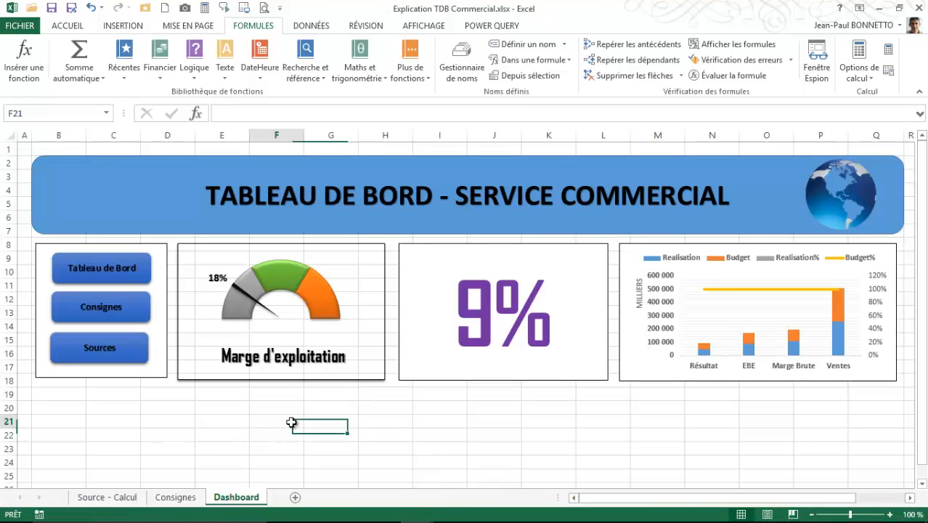
click(302, 363)
click(267, 350)
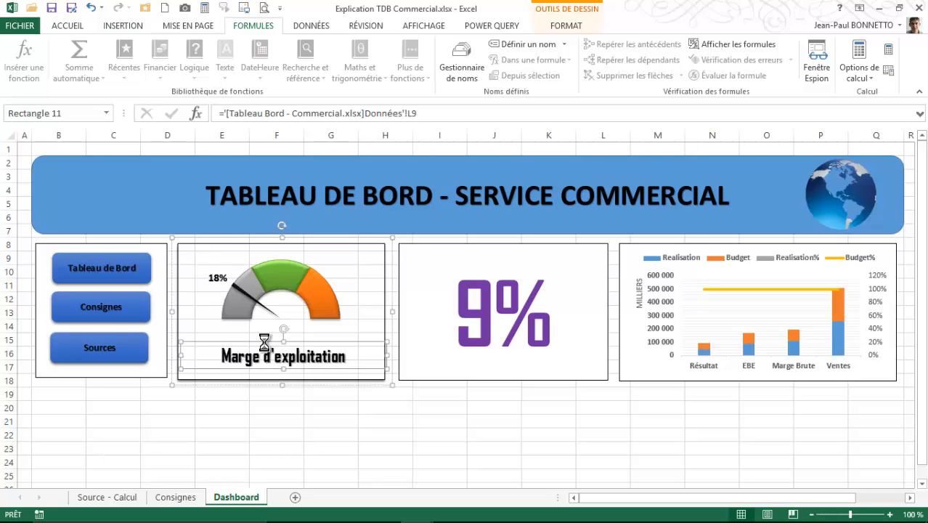
key(ctrl+v)
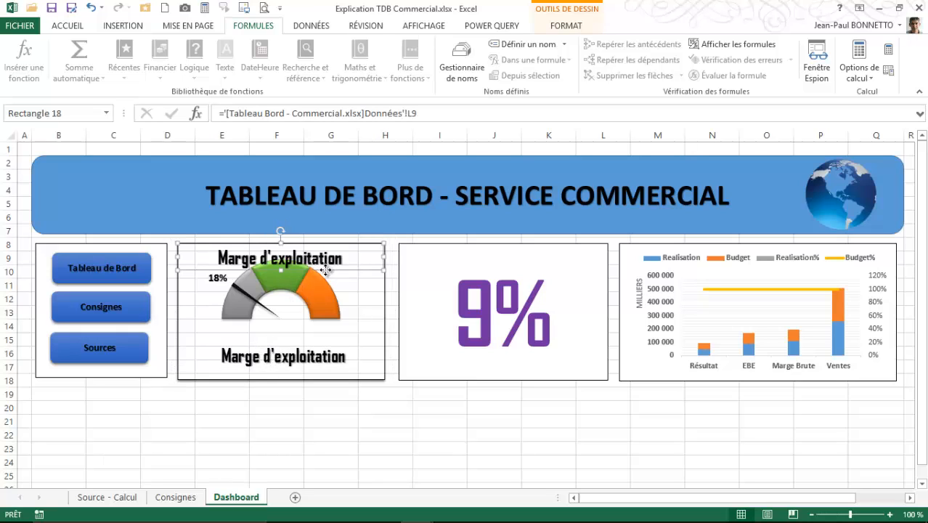
drag(326, 270, 550, 377)
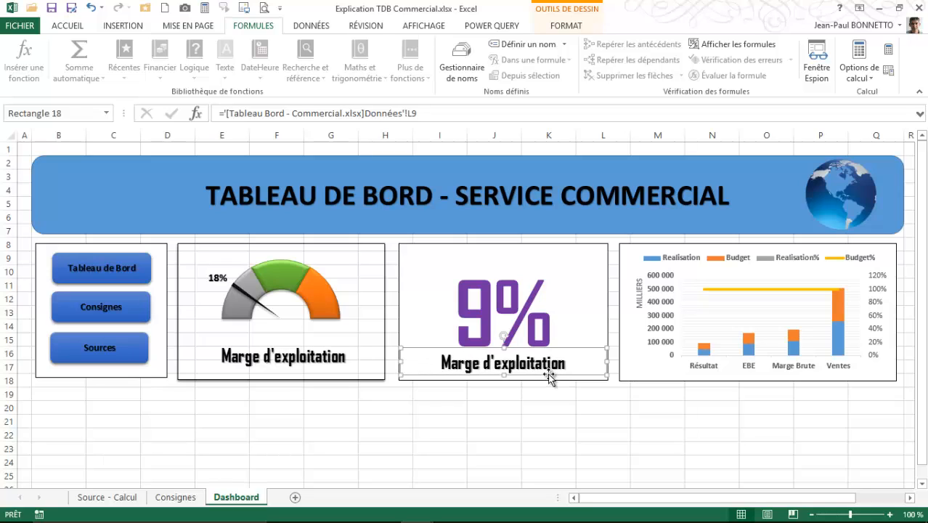
Align the 9% value to the top of its box and move the copied label slightly up beneath it.
click(519, 323)
click(71, 25)
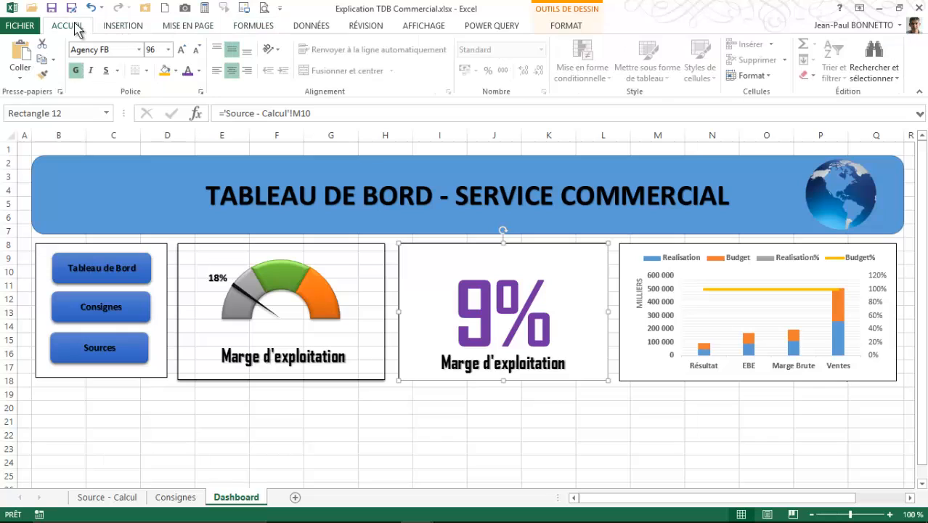
click(218, 49)
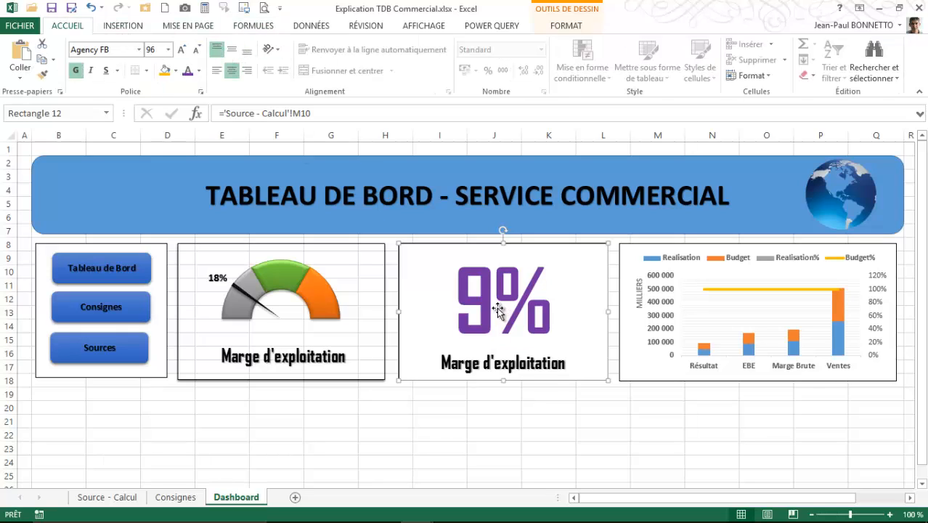
click(485, 351)
drag(485, 350, 487, 343)
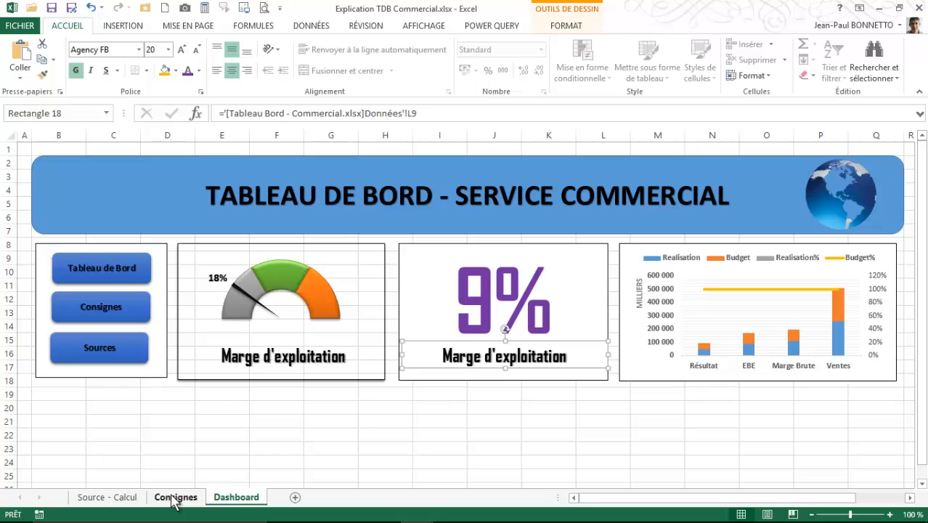
Link the copied label under the 9% value to the "Rentabilité financière" cell with ='Source - Calcul'!L10.
click(124, 500)
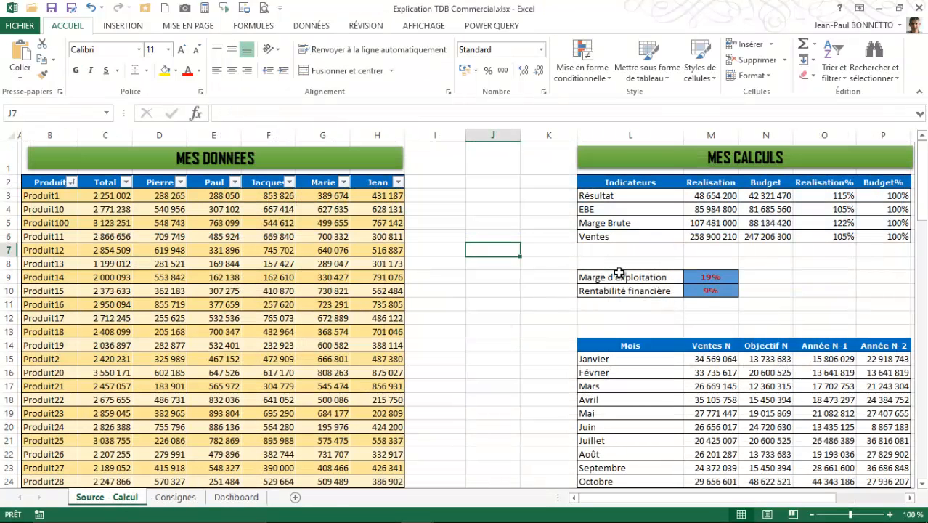
click(238, 498)
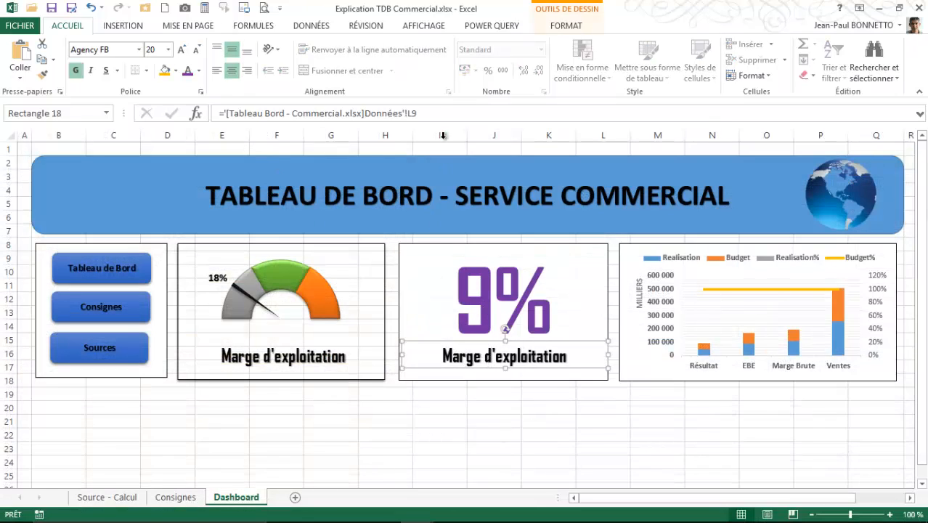
drag(431, 117, 167, 115)
text(=)
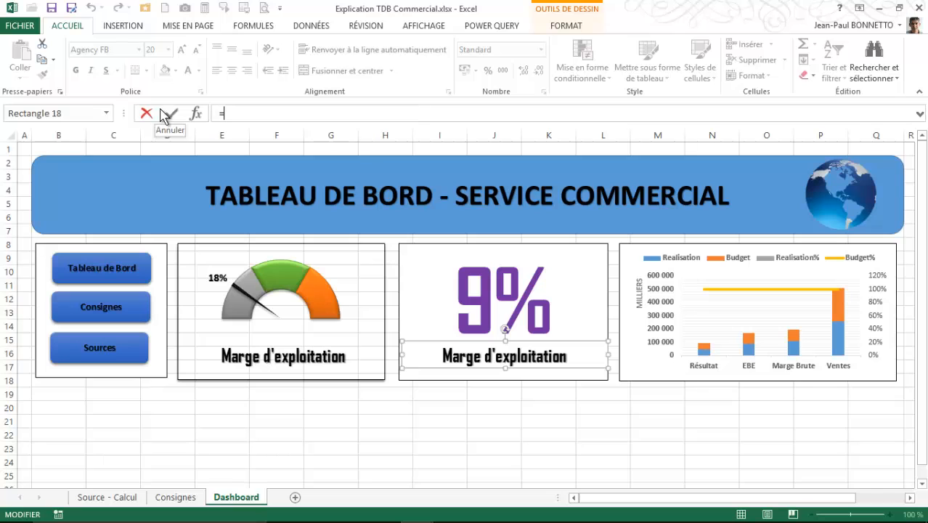
click(177, 500)
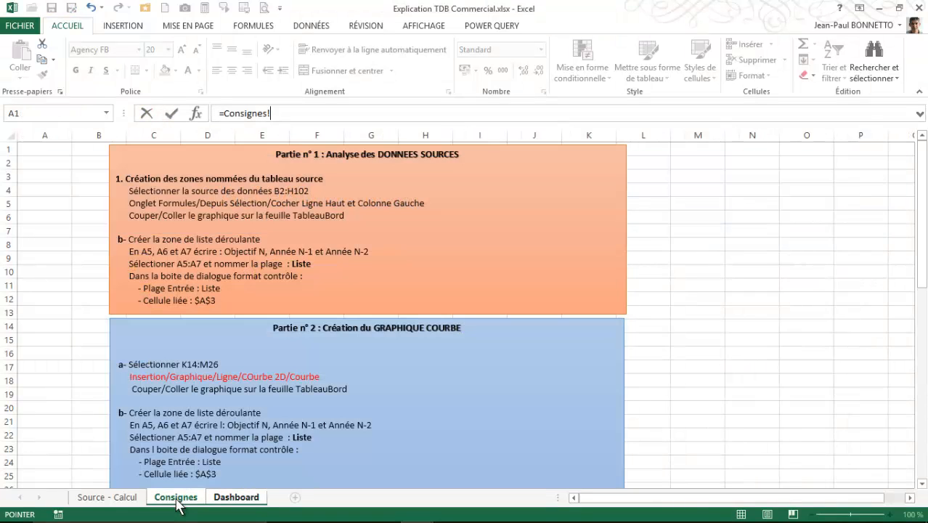
click(136, 499)
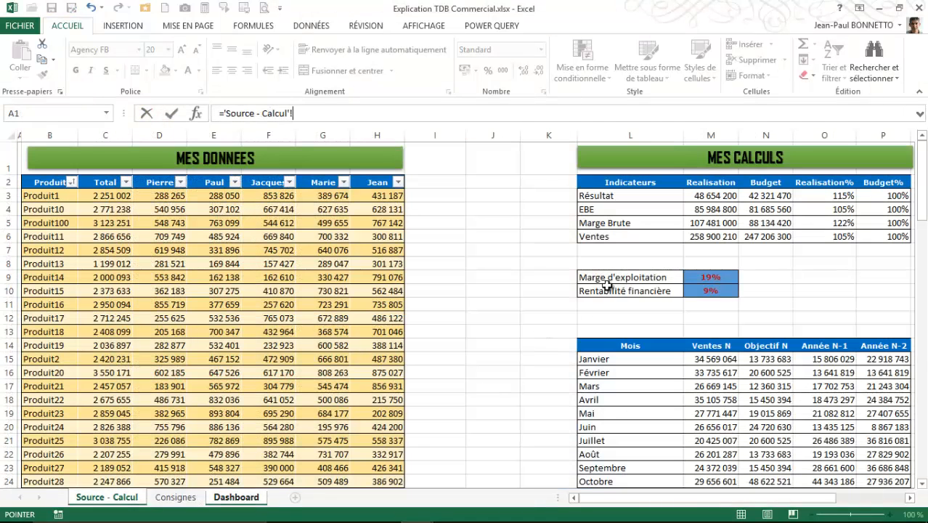
click(608, 289)
key(Return)
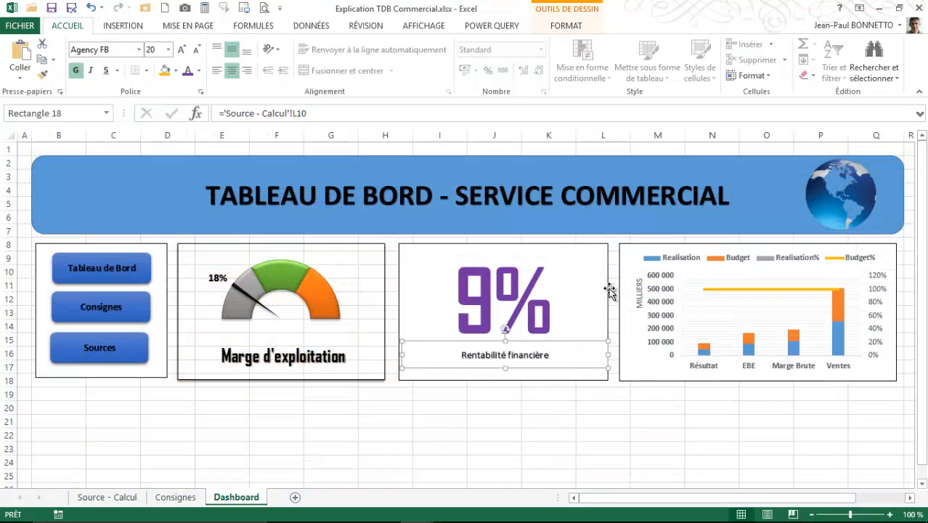
drag(455, 344, 458, 345)
click(474, 359)
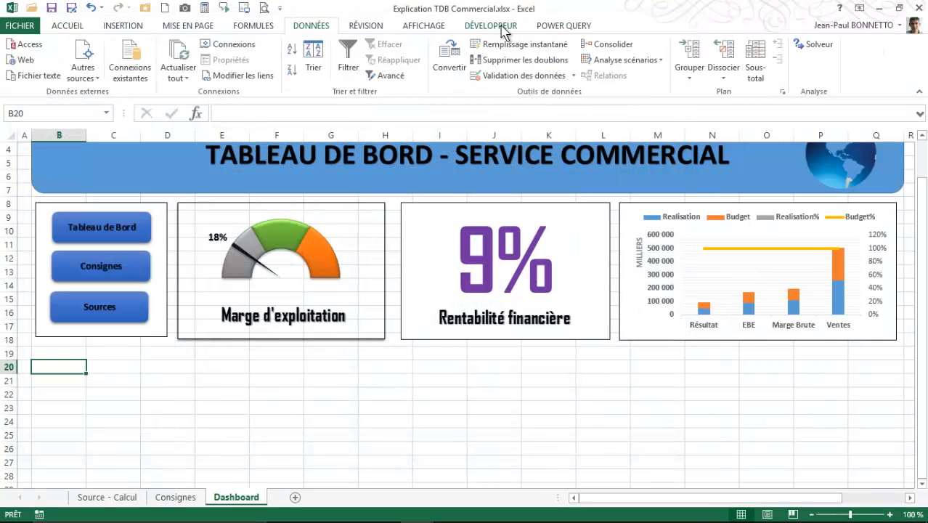
Draw a combo box form control below the navigation buttons, spanning about columns B to D in rows 21 to 22.
click(501, 29)
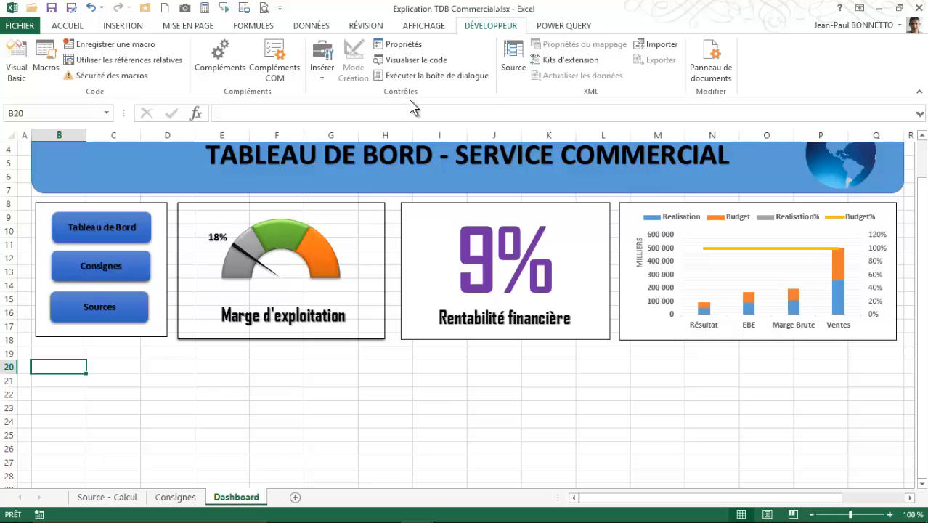
click(322, 67)
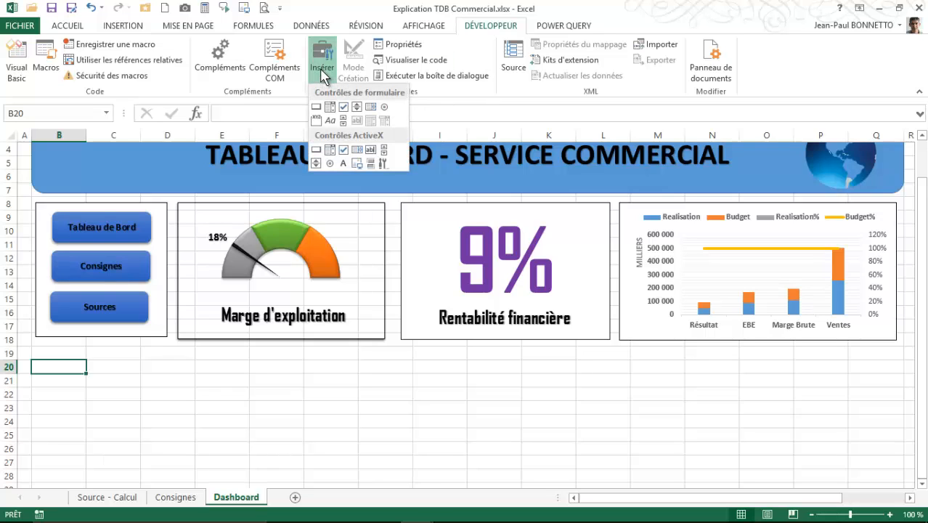
click(331, 108)
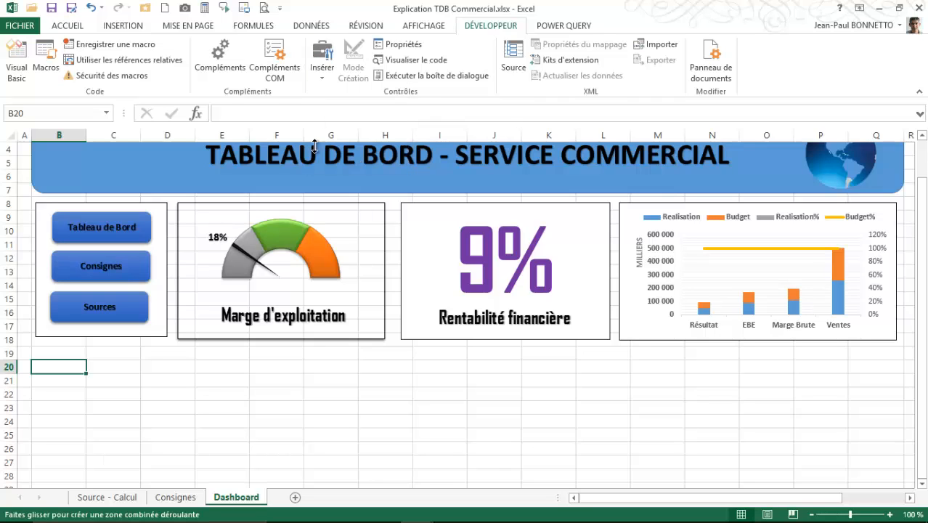
drag(42, 366, 159, 404)
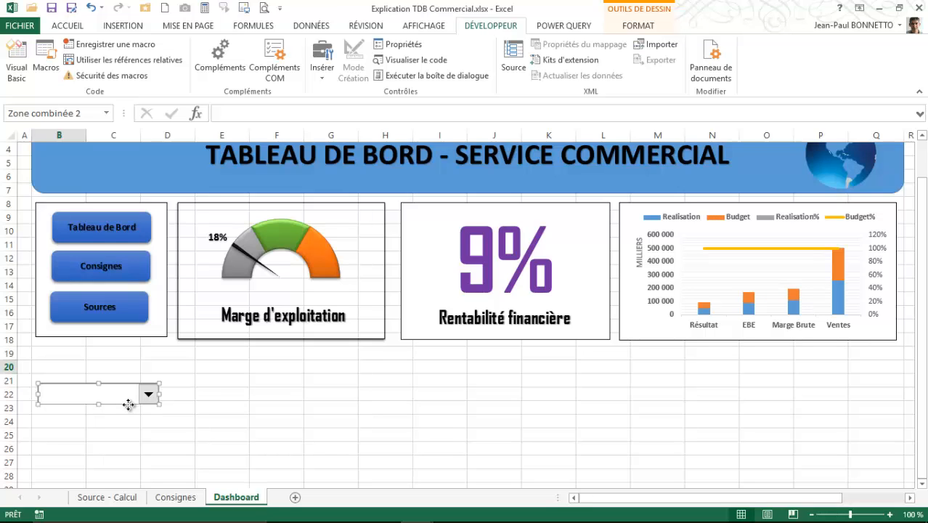
Set the combo box's input range to $S$5:$S$7 and its linked cell to $S$4.
key(ctrl+1)
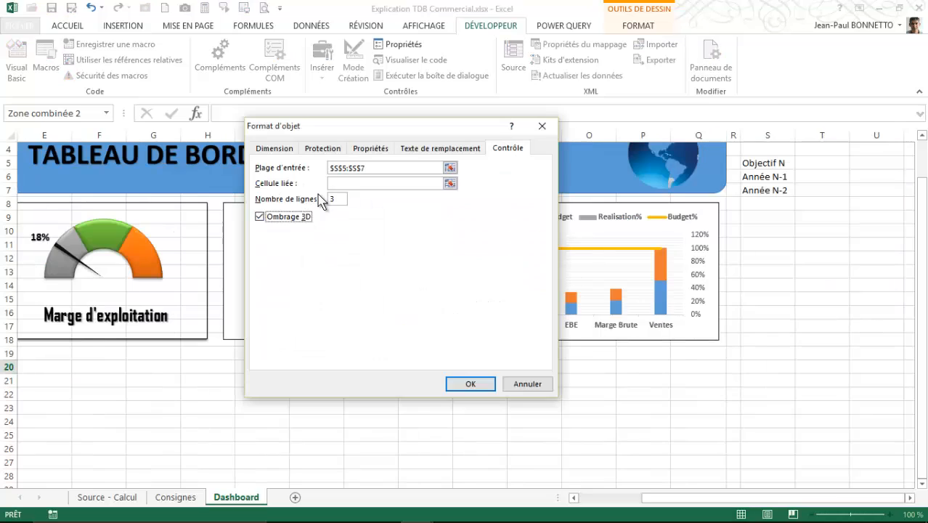
click(335, 183)
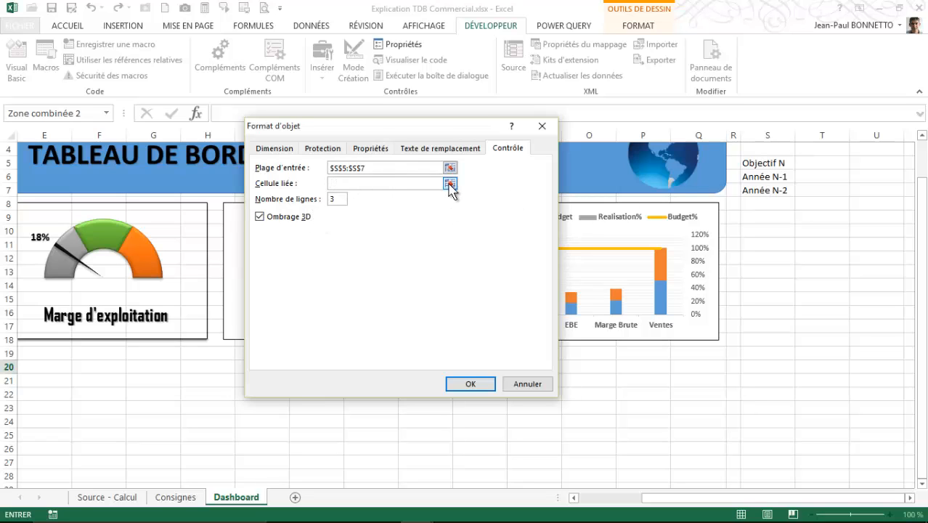
click(776, 151)
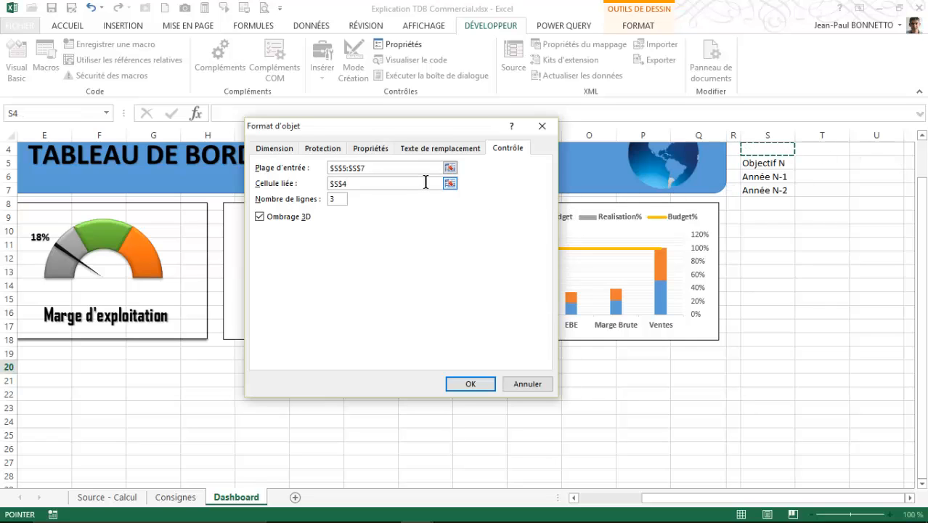
click(470, 383)
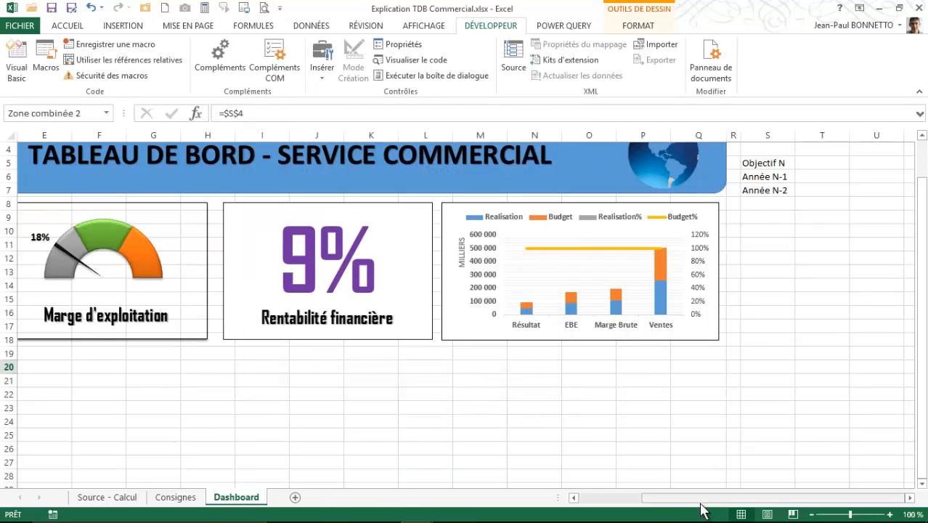
Deselect the new combo box and choose Objectif N from its list.
drag(712, 504, 668, 504)
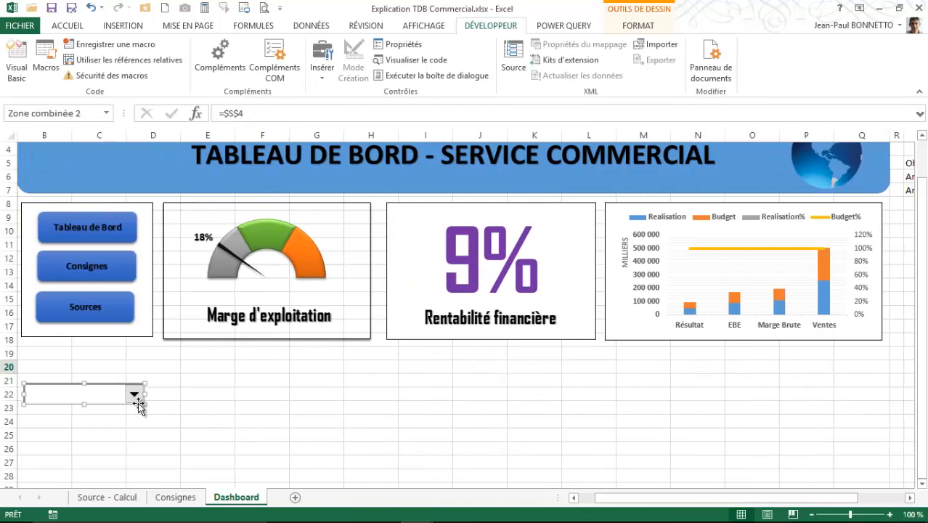
click(126, 415)
click(133, 394)
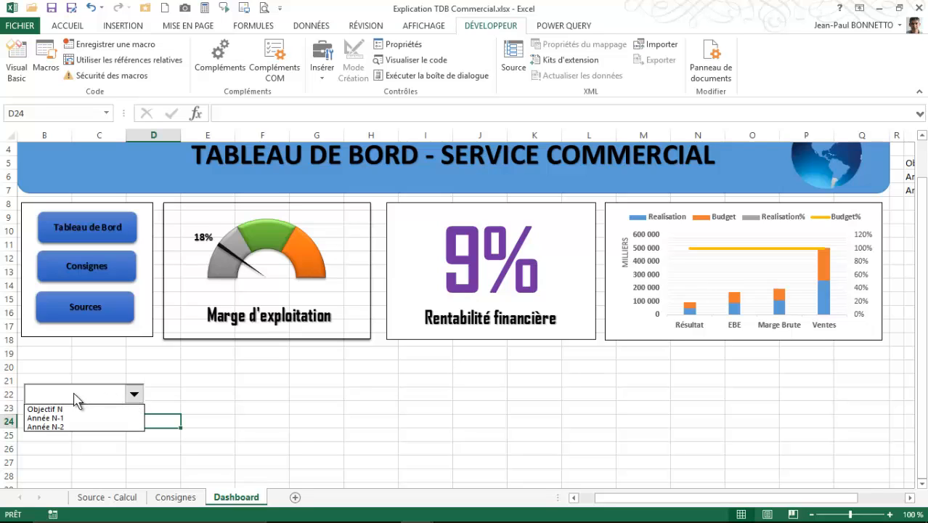
click(45, 409)
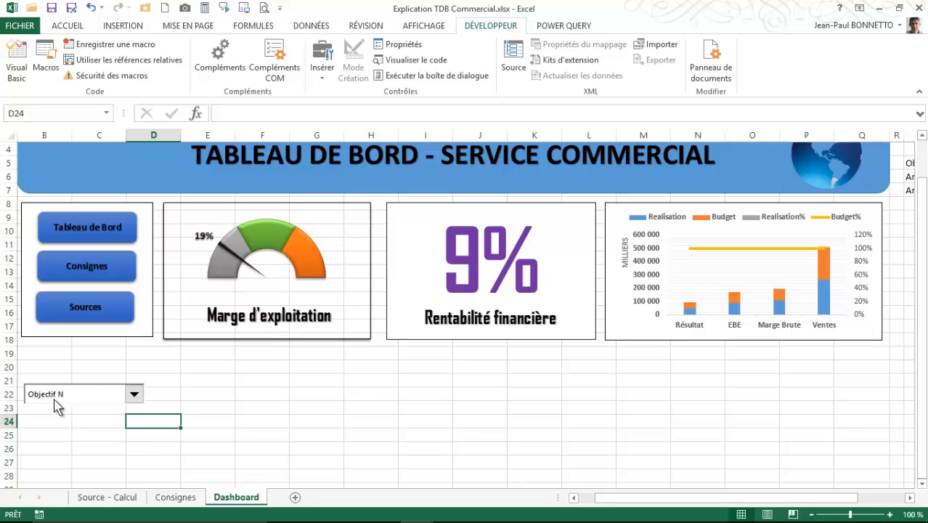
Centre the combo box's linked cell S4 horizontally.
drag(606, 499, 668, 499)
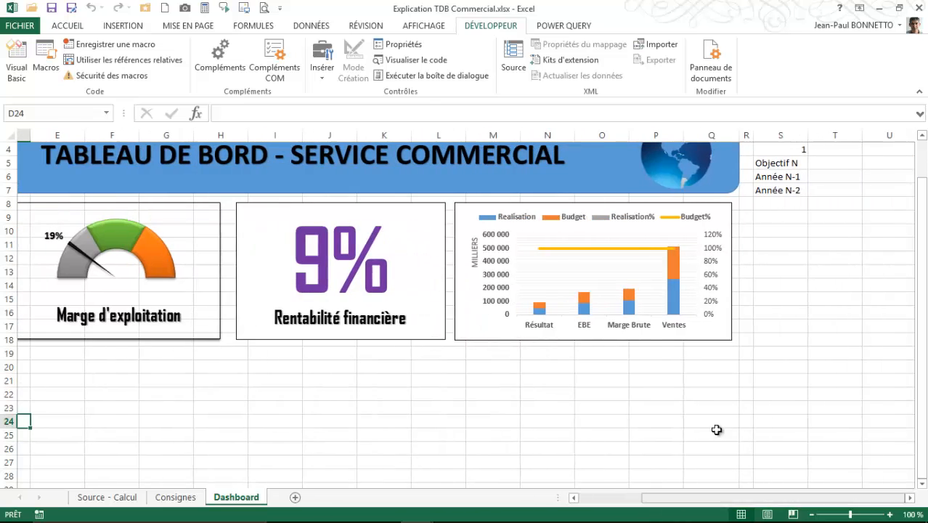
click(776, 151)
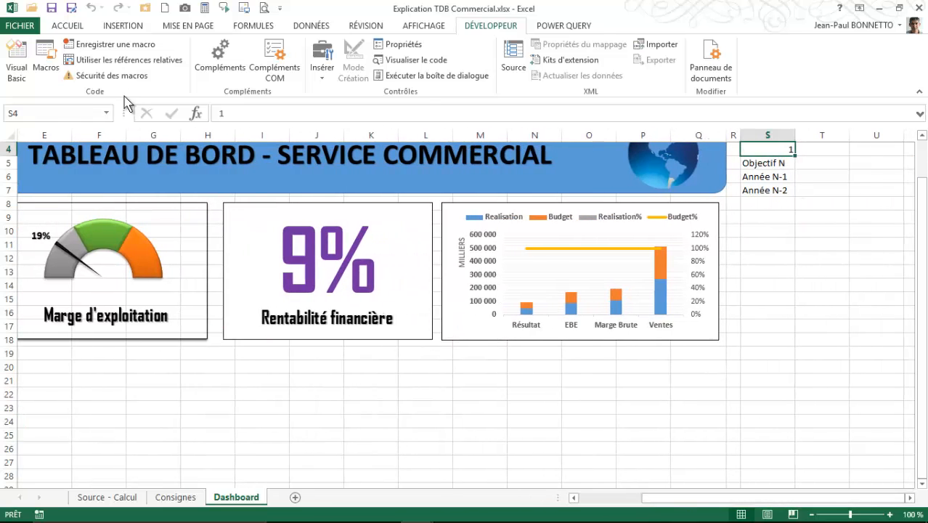
click(73, 27)
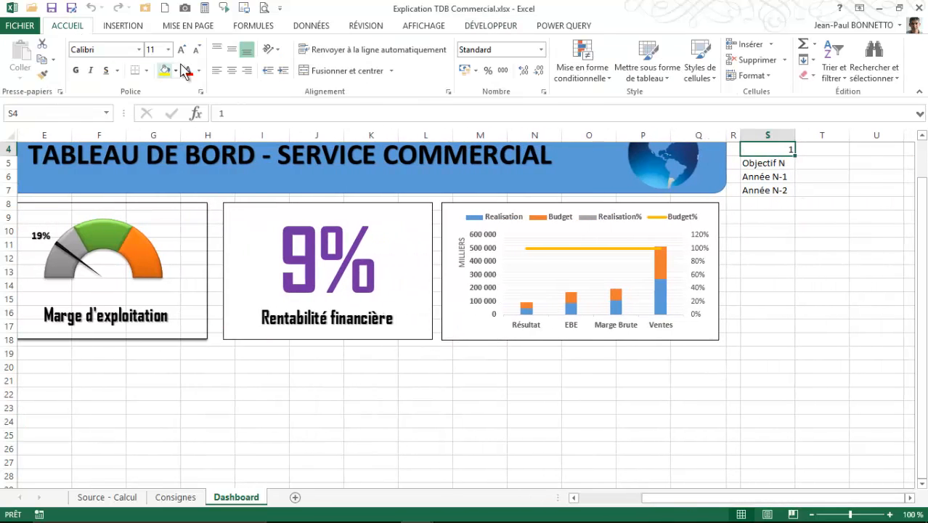
click(231, 71)
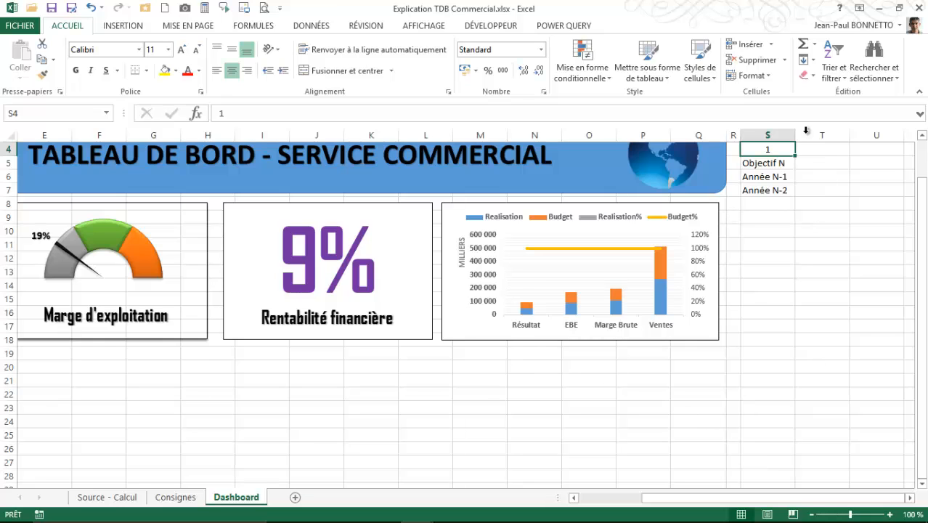
Choose Année N-1 in the combo box and check the linked cell S4 against its entry in S6.
click(766, 161)
drag(754, 498, 690, 497)
click(149, 394)
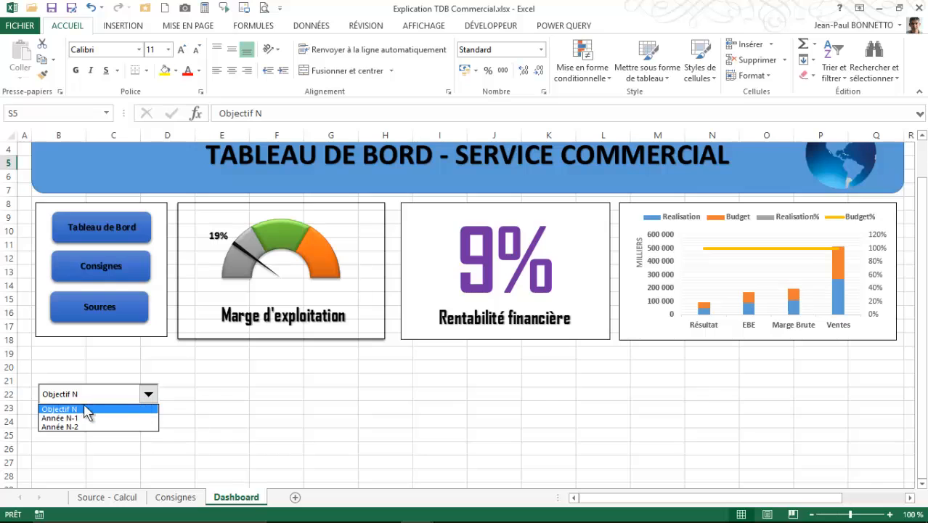
click(85, 407)
drag(631, 498, 715, 498)
click(767, 149)
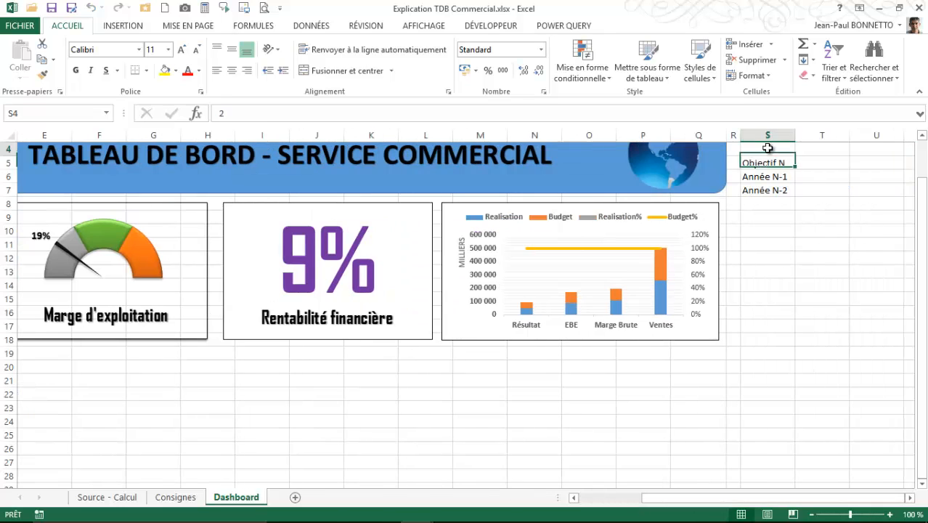
click(766, 174)
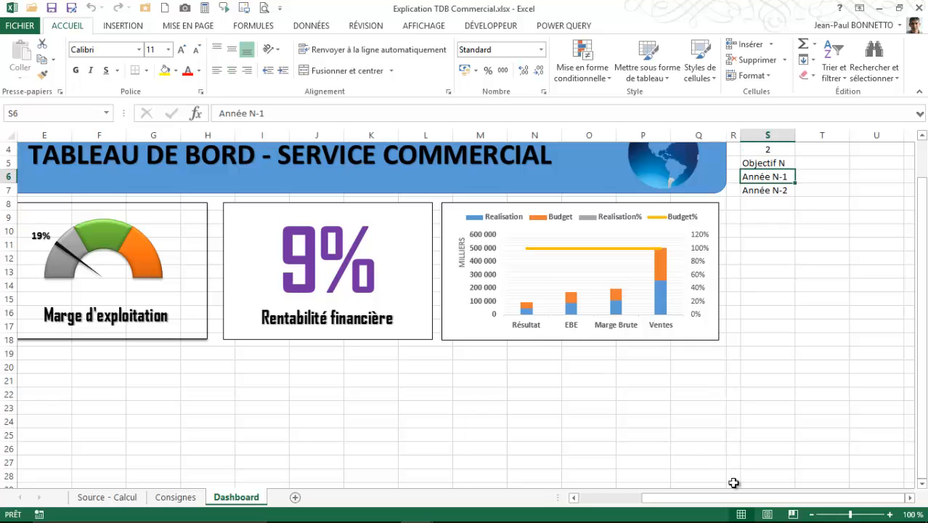
Test the combo box with Année N-2, comparing the linked cell S4 with the entry in S7.
drag(722, 500, 657, 500)
click(149, 394)
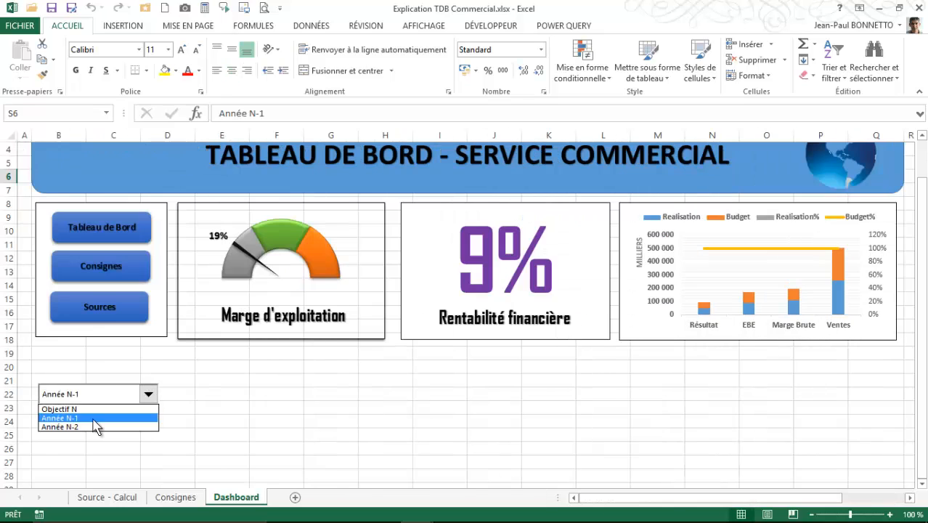
click(82, 427)
drag(748, 500, 796, 500)
click(822, 150)
click(810, 189)
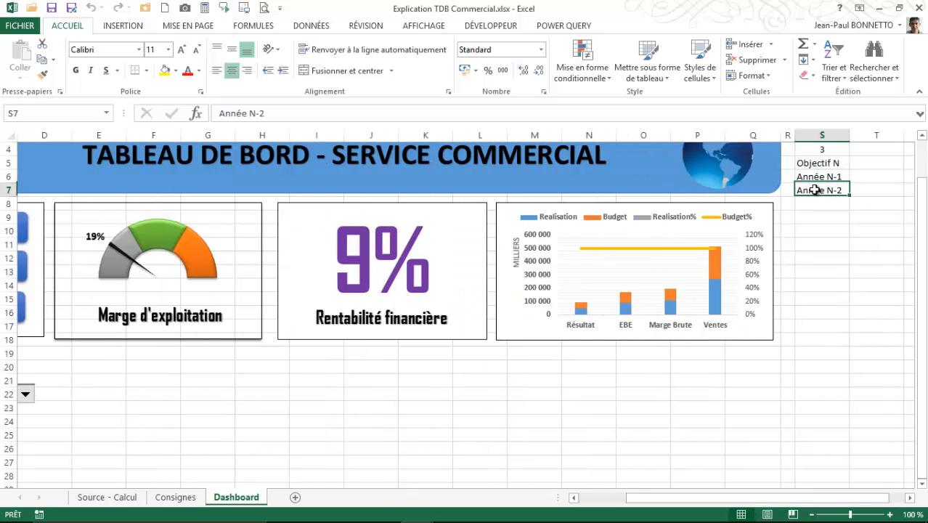
Set the combo box back to Objectif N.
click(393, 447)
drag(663, 497, 545, 502)
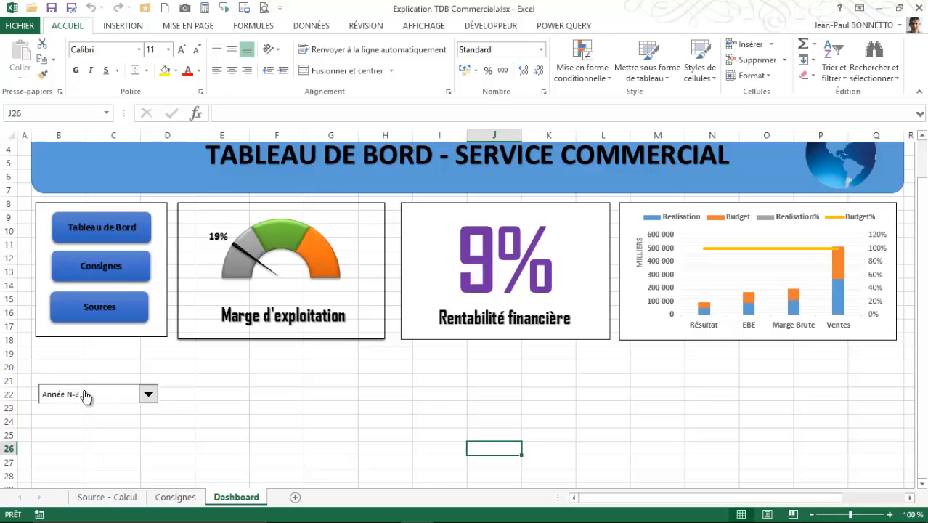
click(148, 395)
click(79, 408)
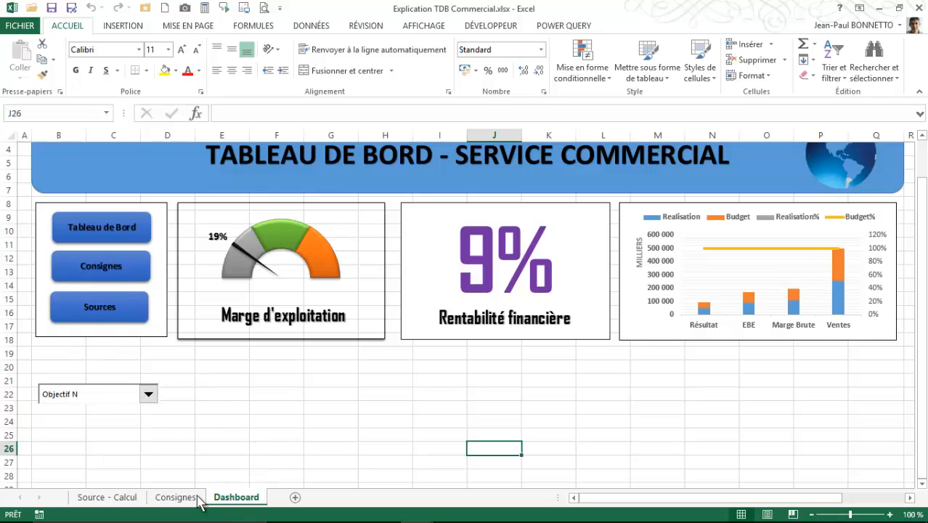
Consult the Consignes sheet, and try to name the range S5:S7 on the Dashboard sheet Liste.
click(175, 496)
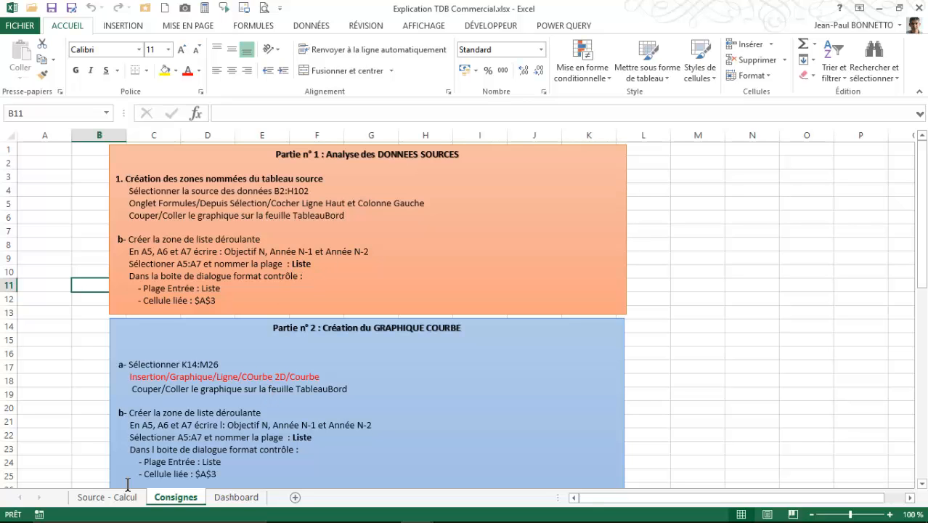
click(232, 498)
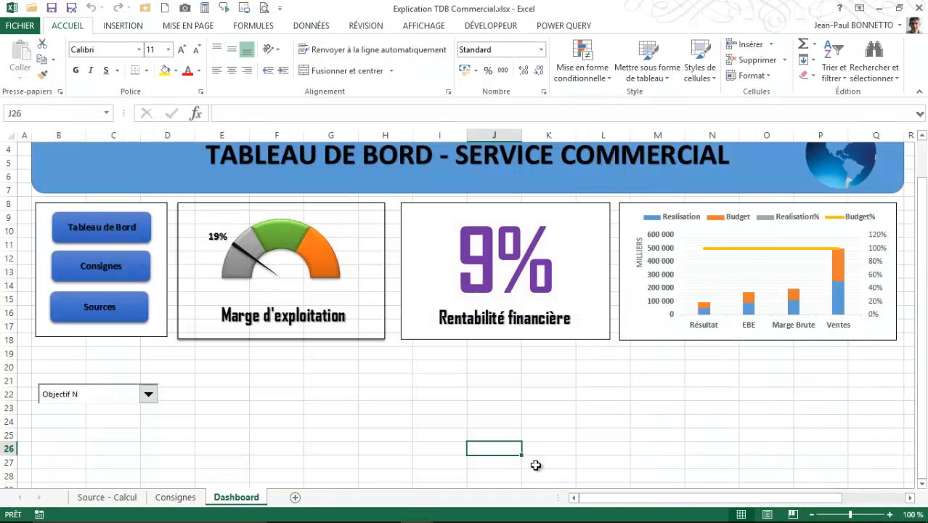
drag(622, 497, 683, 498)
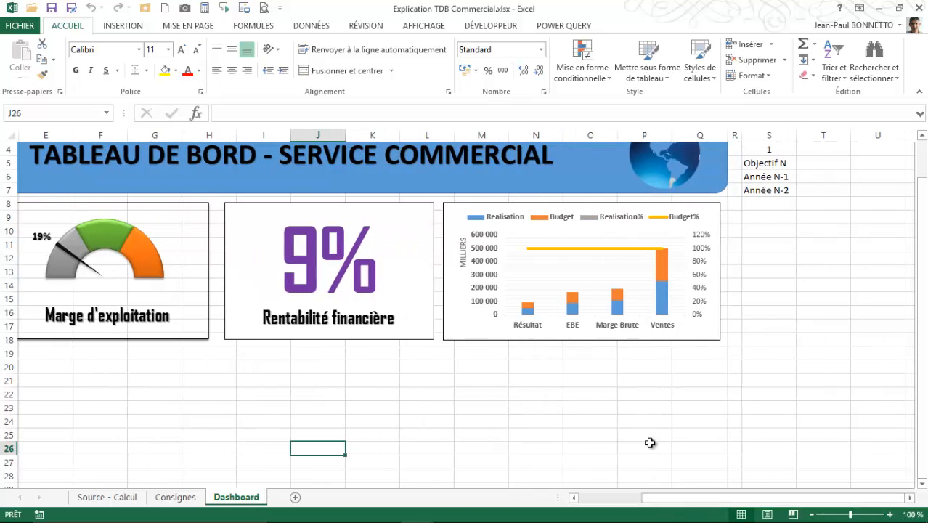
drag(761, 166, 763, 194)
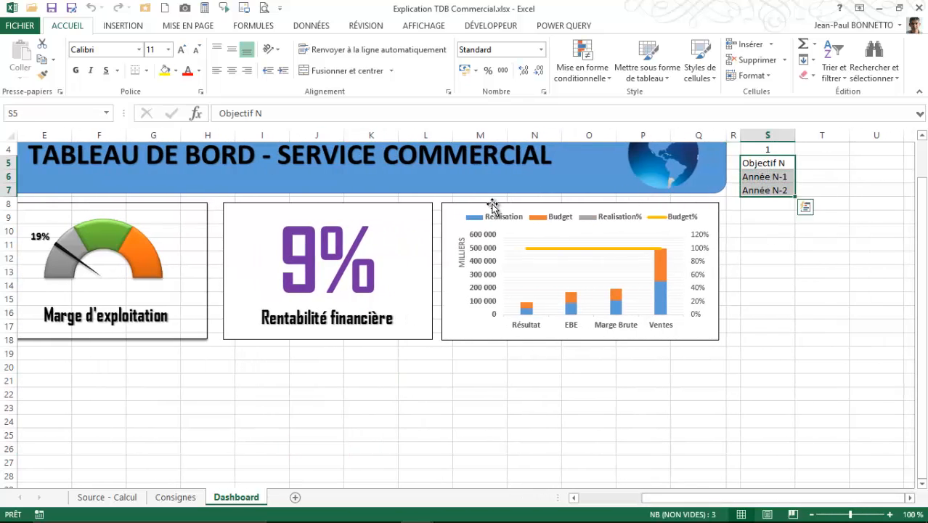
click(47, 113)
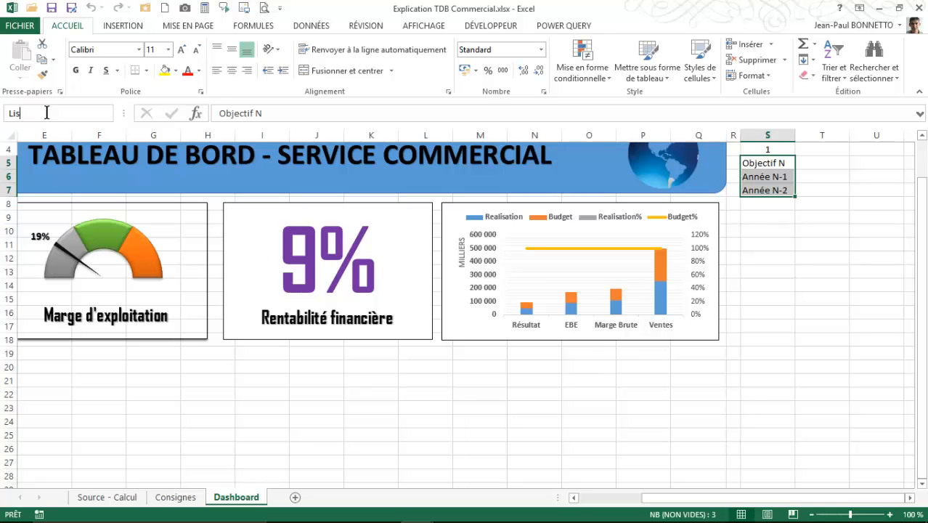
text(Liste)
key(Return)
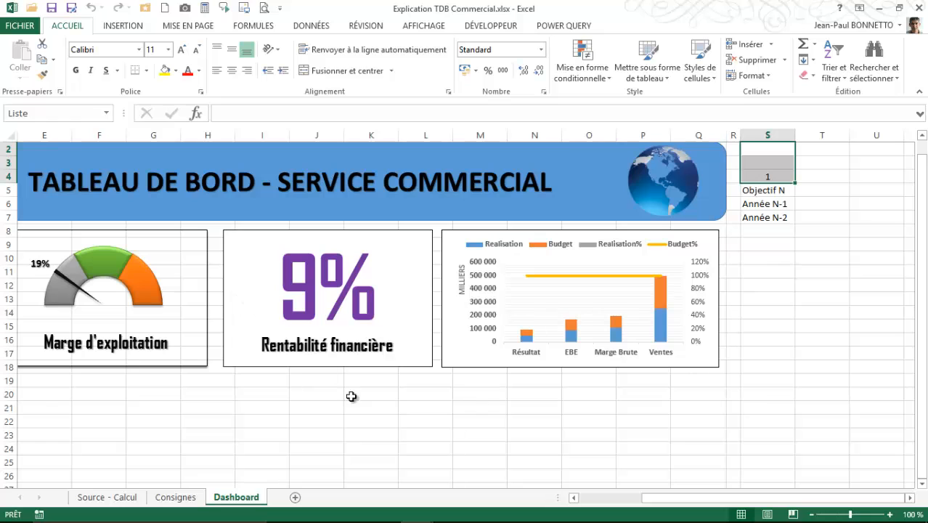
Redefine the existing name Liste so that it refers to S5:S7 on the Dashboard sheet, and save the change.
scroll(298, 416, down, 1)
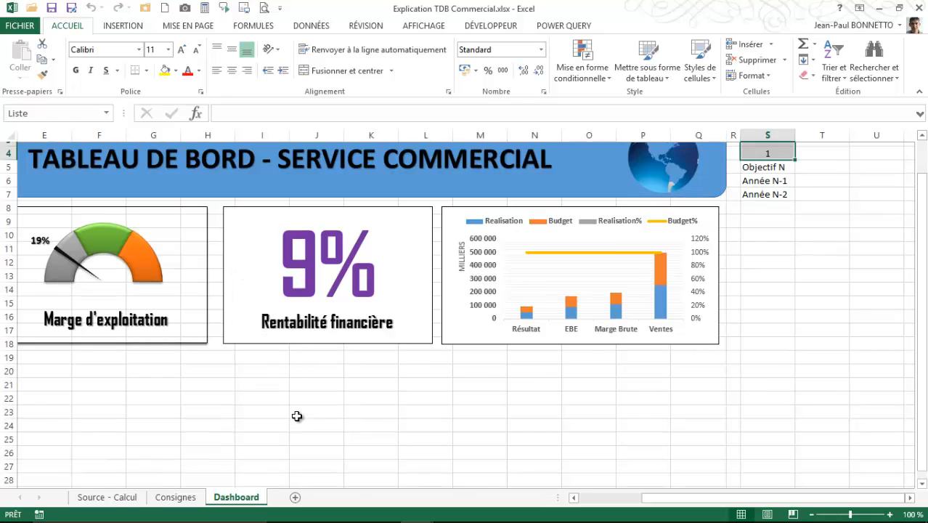
drag(748, 150, 755, 179)
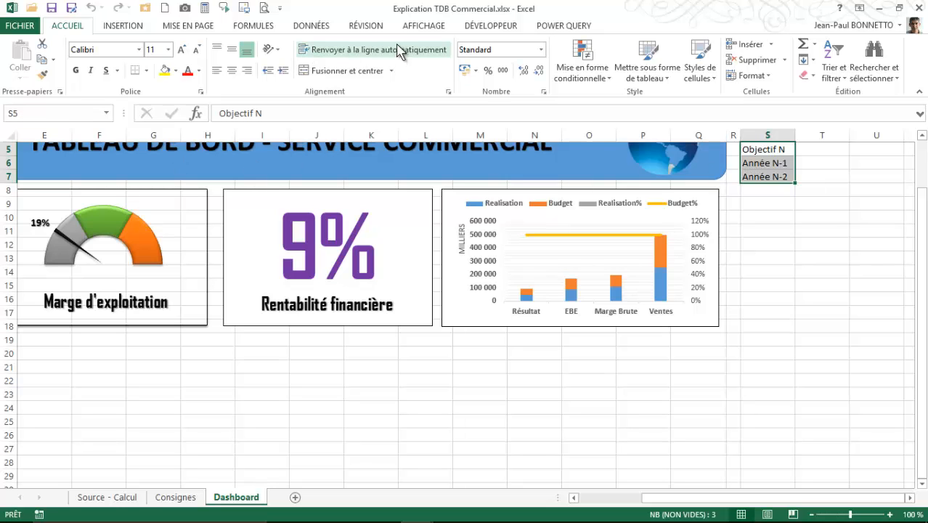
click(260, 27)
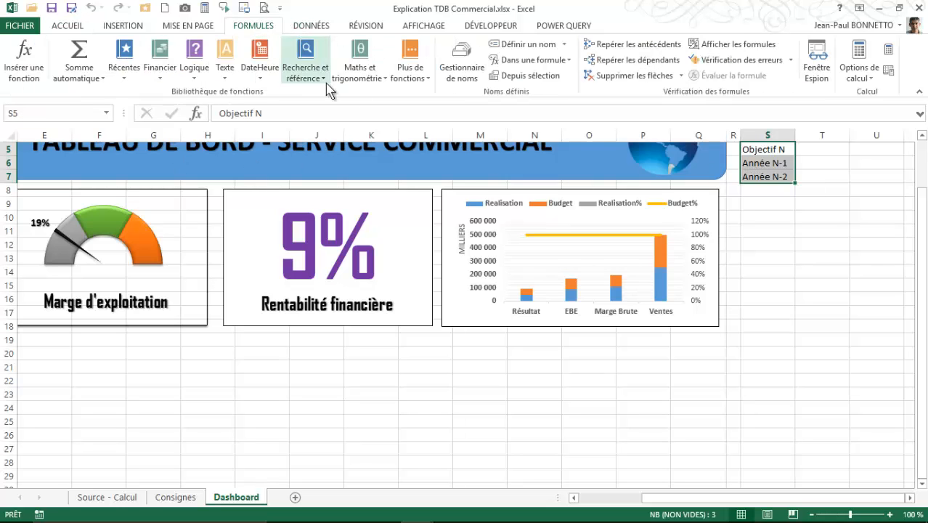
click(462, 67)
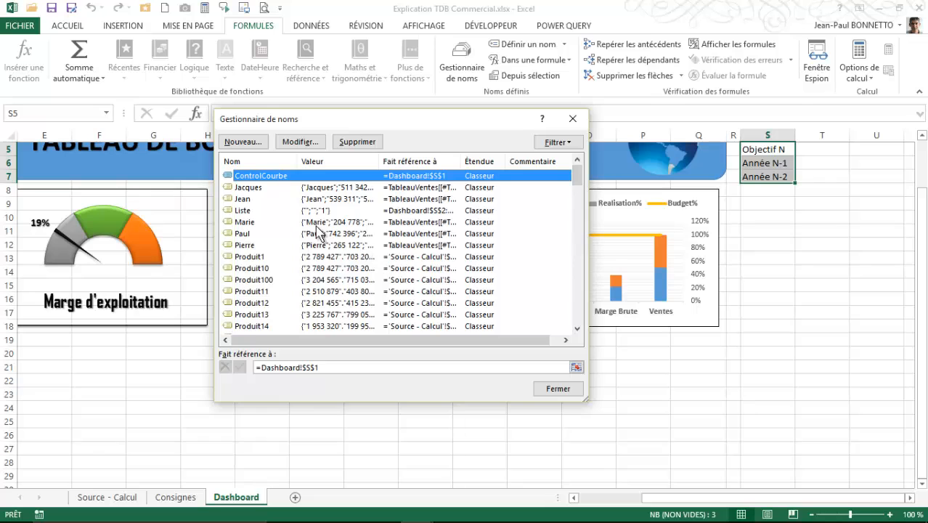
click(262, 212)
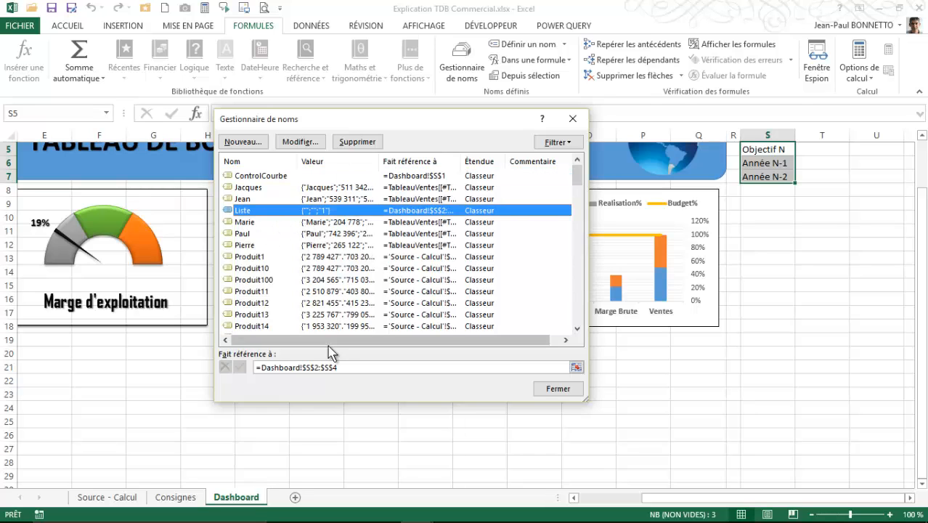
click(397, 372)
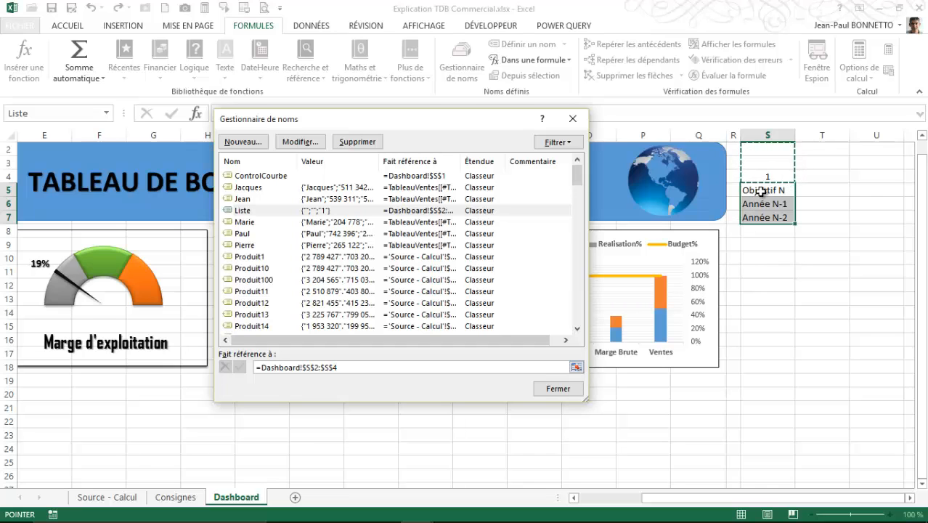
drag(759, 191, 760, 218)
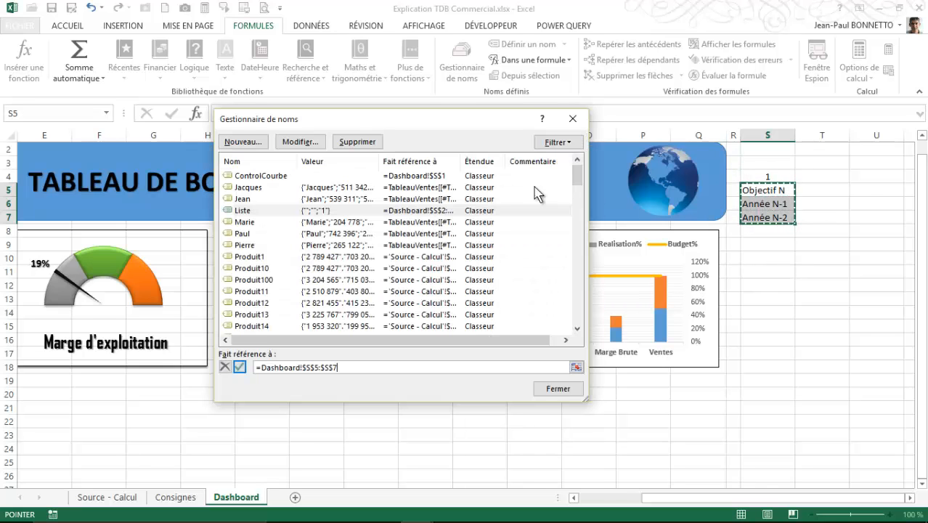
click(559, 391)
click(427, 295)
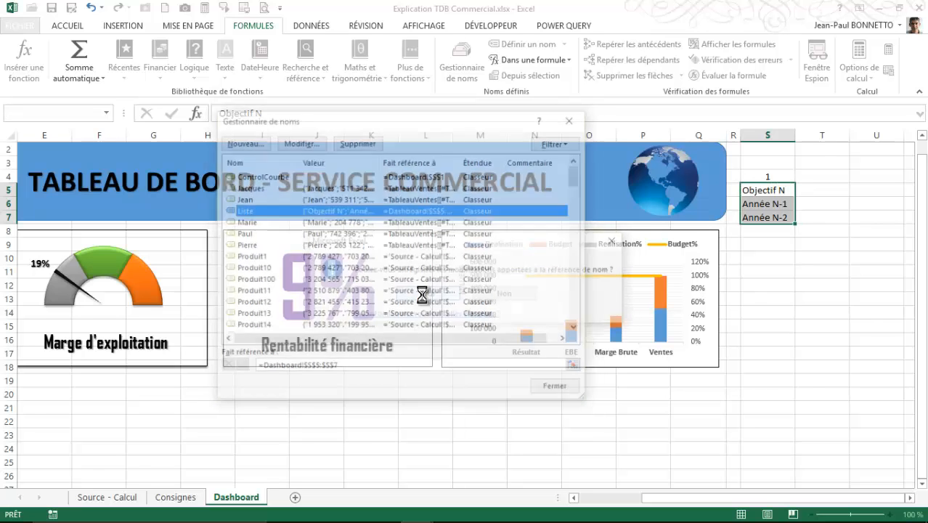
click(768, 193)
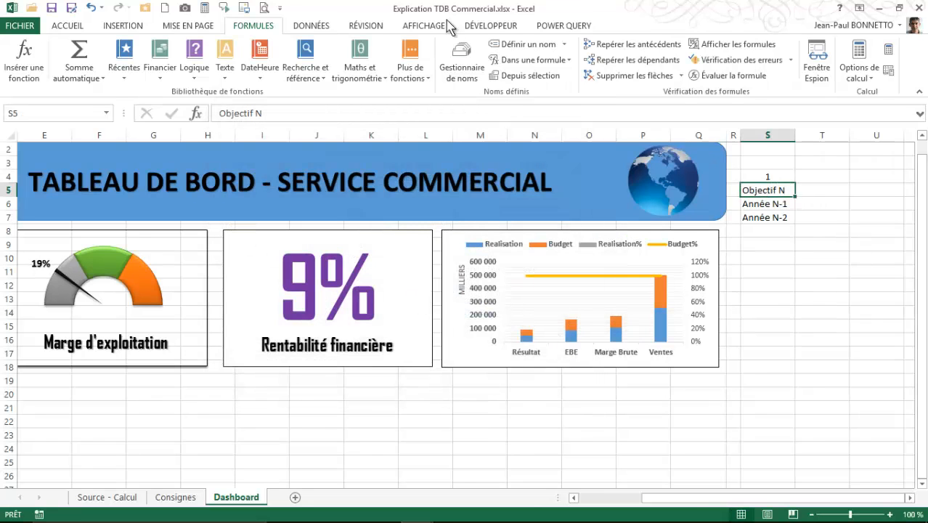
click(462, 64)
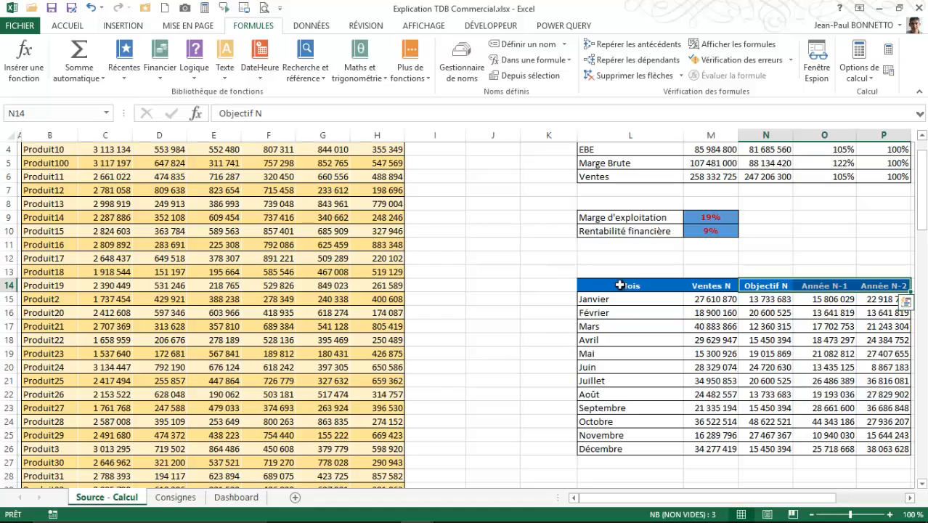
Insert a basic 2D line chart from the Mois, Ventes N and Objectif N columns, L14:N26, on the Source - Calcul sheet.
drag(619, 286, 708, 449)
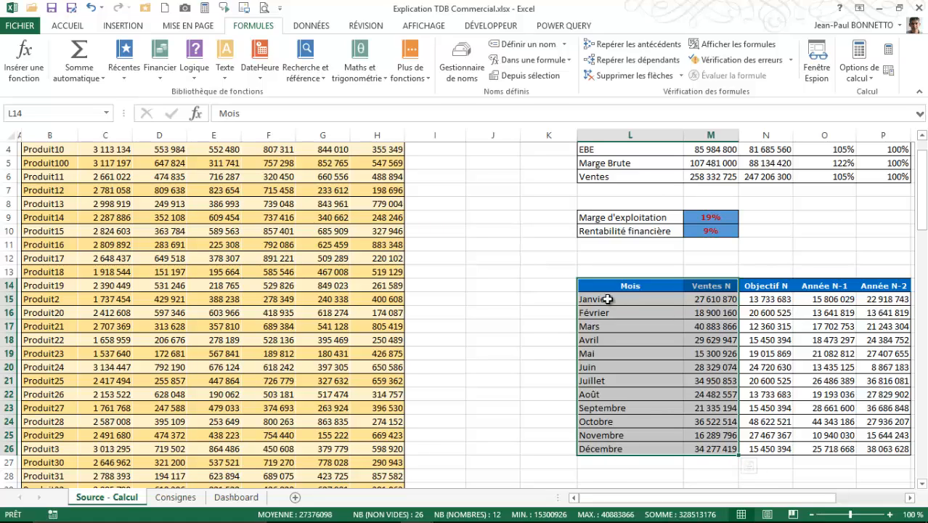
drag(623, 288, 743, 449)
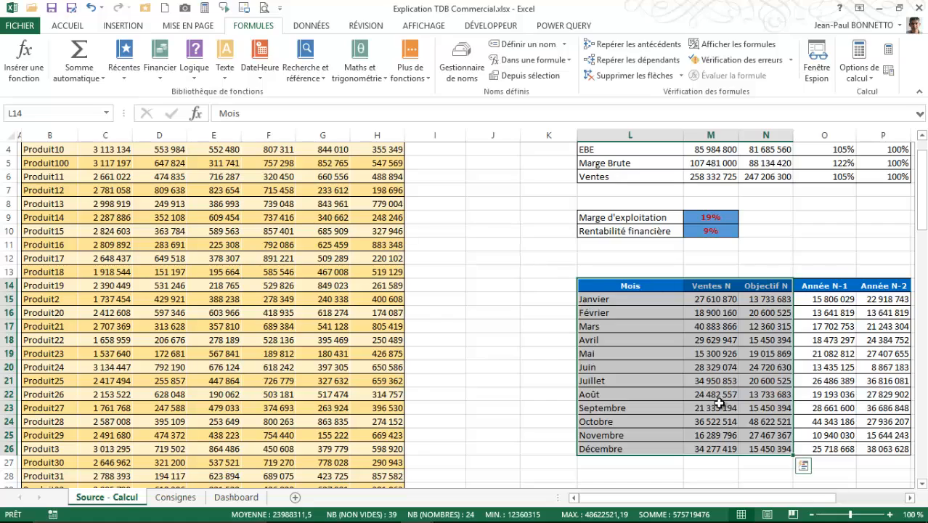
click(128, 27)
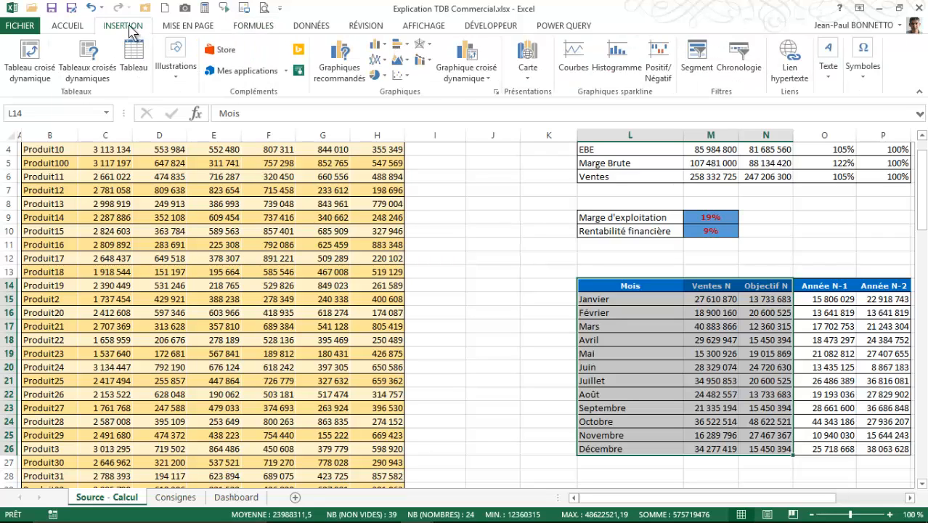
click(377, 60)
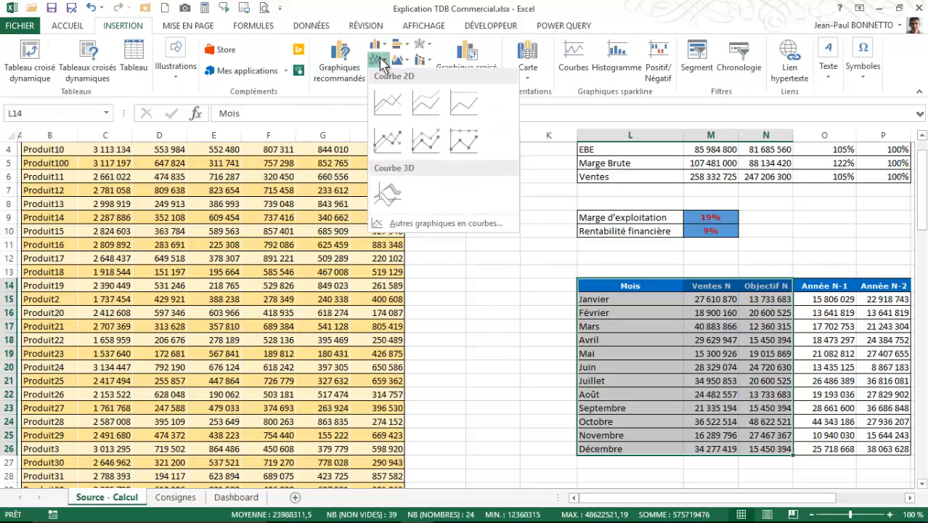
click(389, 102)
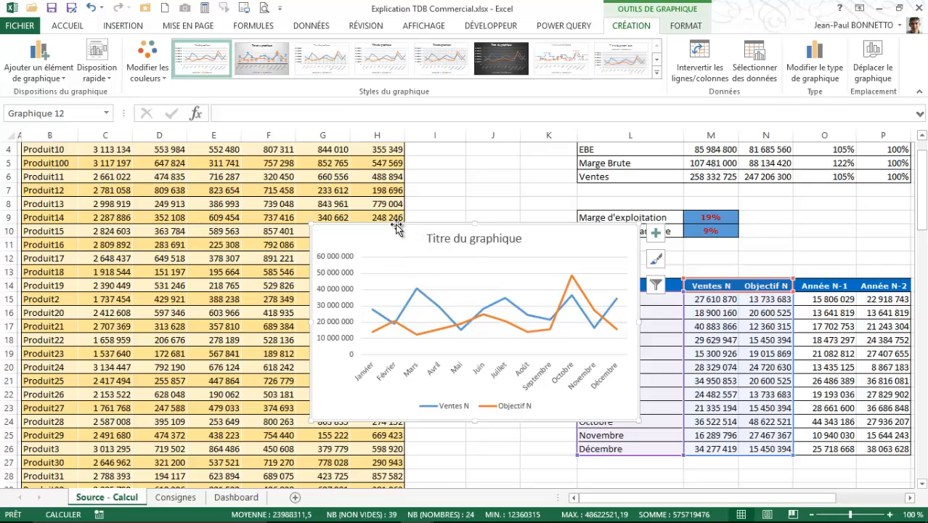
Cut the new line chart from Source - Calcul and paste it on the Dashboard sheet, beside the combo box and below the gauge.
key(Delete)
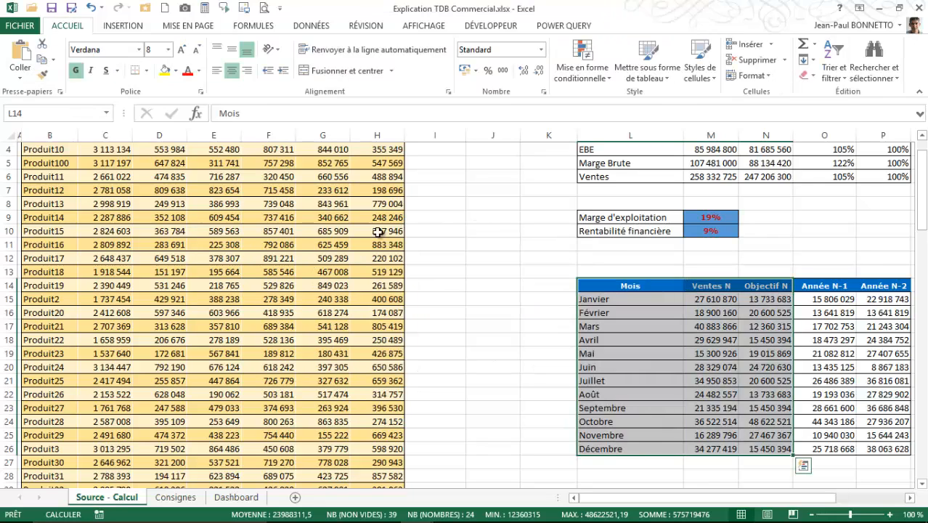
click(234, 497)
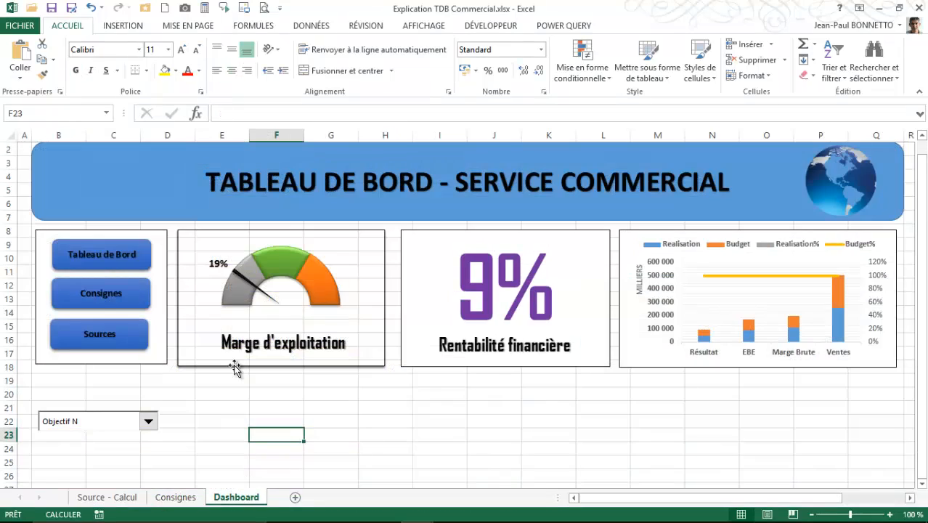
click(218, 419)
click(226, 398)
key(ctrl+v)
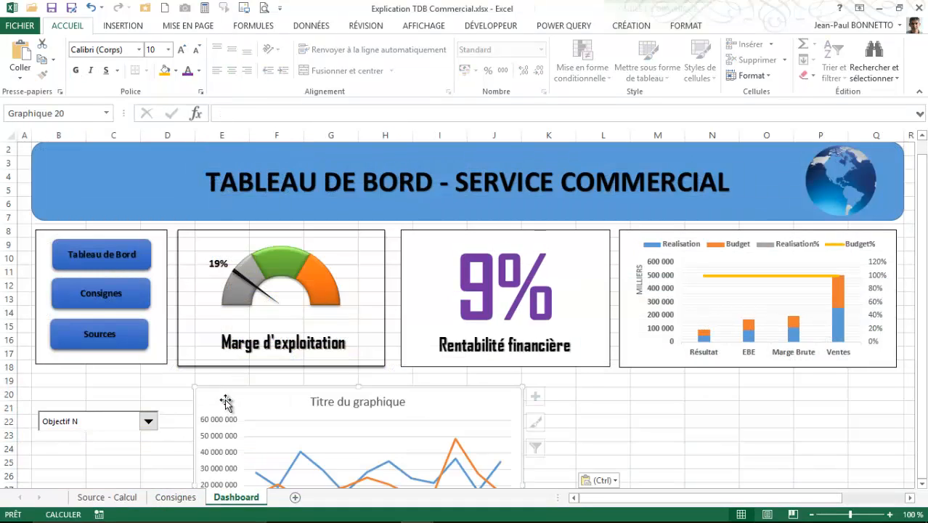
Widen the line chart to column Q so it ends level with the bar chart above it.
scroll(259, 406, down, 2)
drag(528, 403, 892, 404)
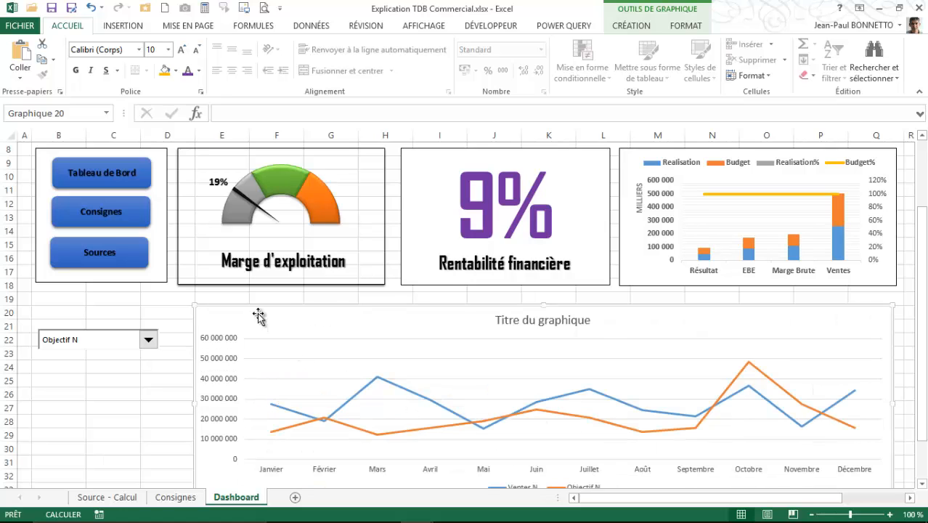
scroll(306, 352, down, 1)
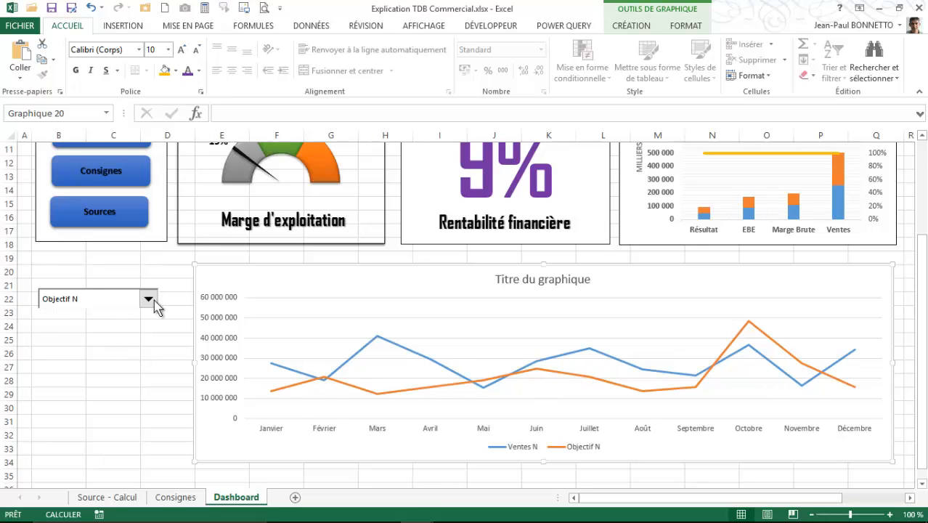
Test the combo box beside the line chart with Année N-1, return it to Objectif N, and deselect the chart.
click(151, 300)
click(73, 322)
click(149, 300)
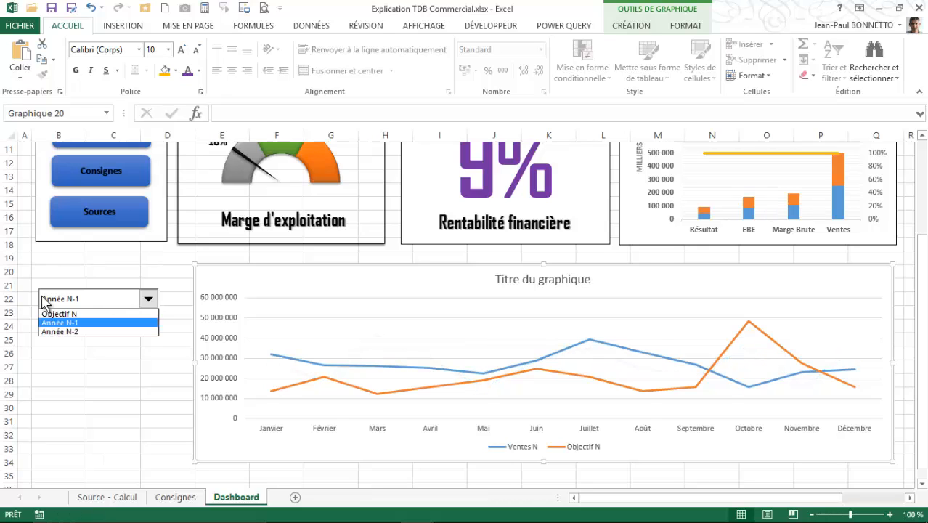
click(68, 319)
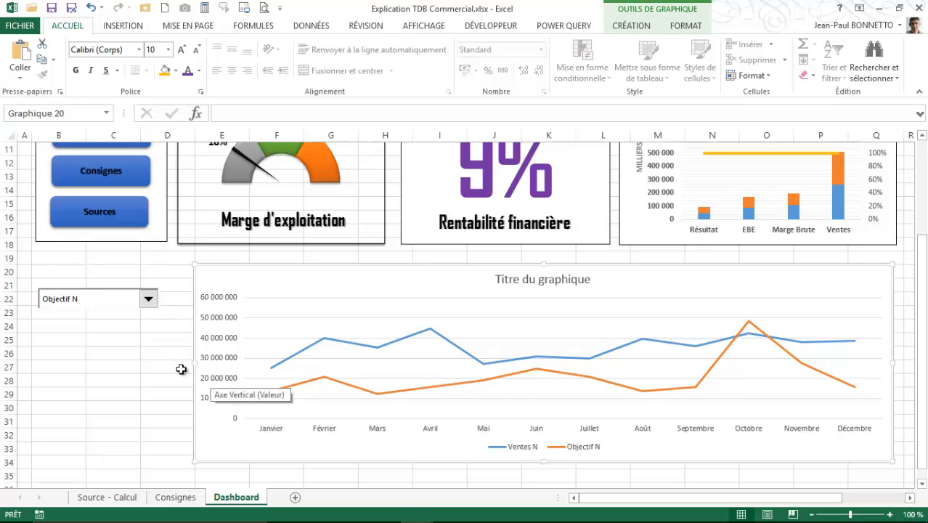
click(119, 364)
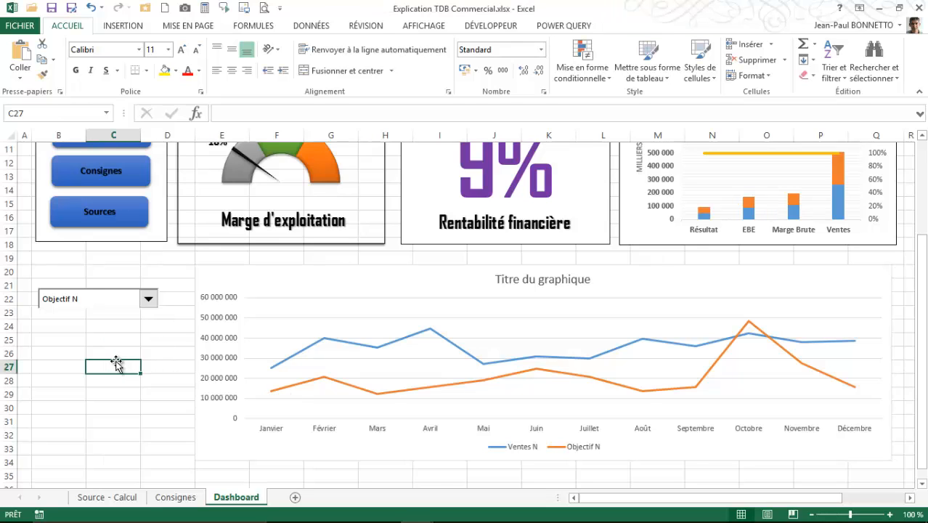
Read the Partie n° 2 line chart instructions on the Consignes sheet and compare them with the linked cell S4 on the Dashboard sheet.
click(176, 498)
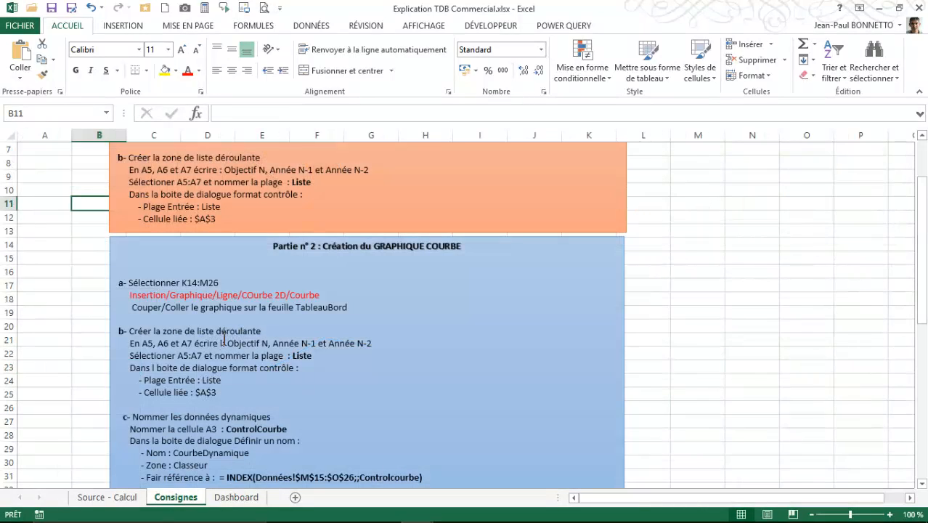
scroll(218, 351, down, 1)
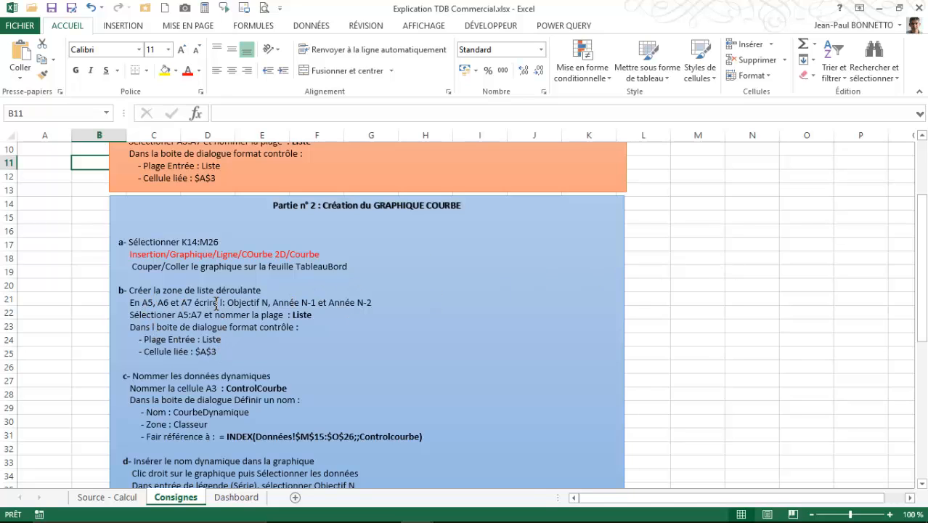
click(251, 498)
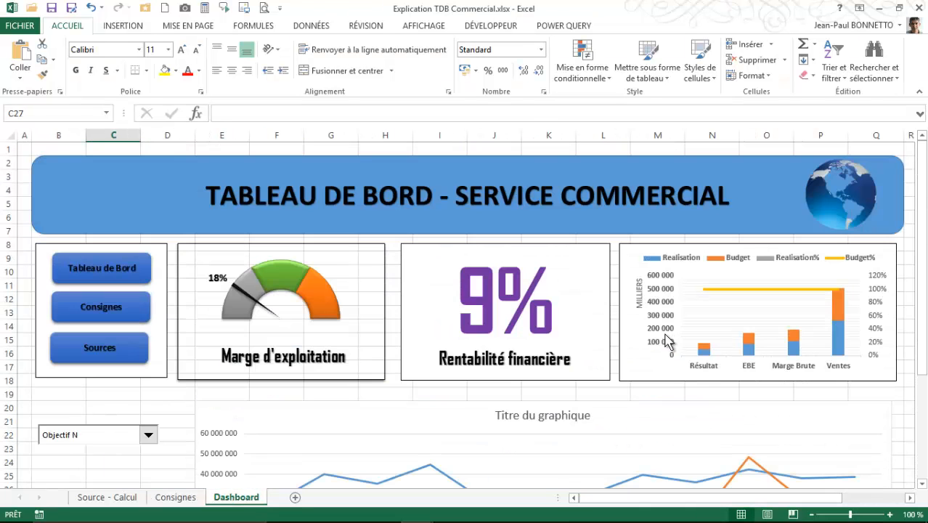
click(712, 500)
drag(712, 500, 771, 191)
click(770, 191)
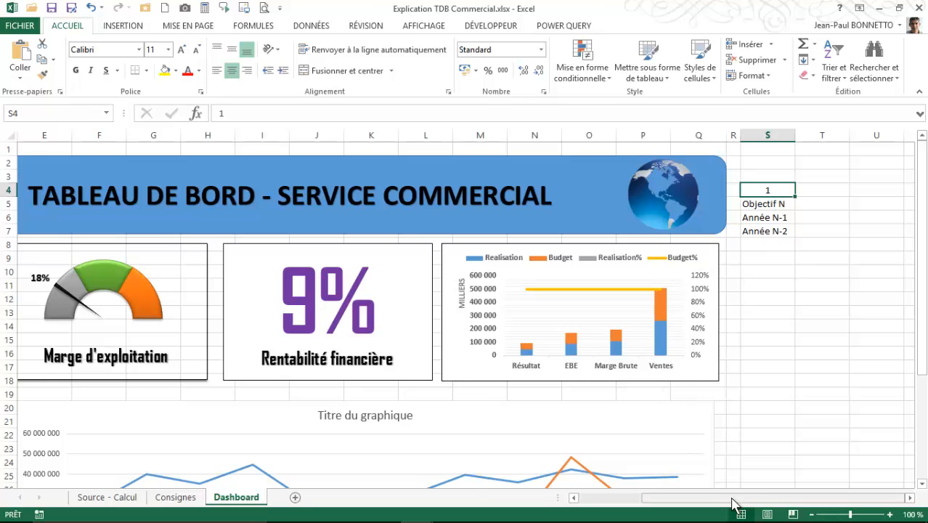
drag(732, 500, 664, 500)
scroll(226, 423, down, 1)
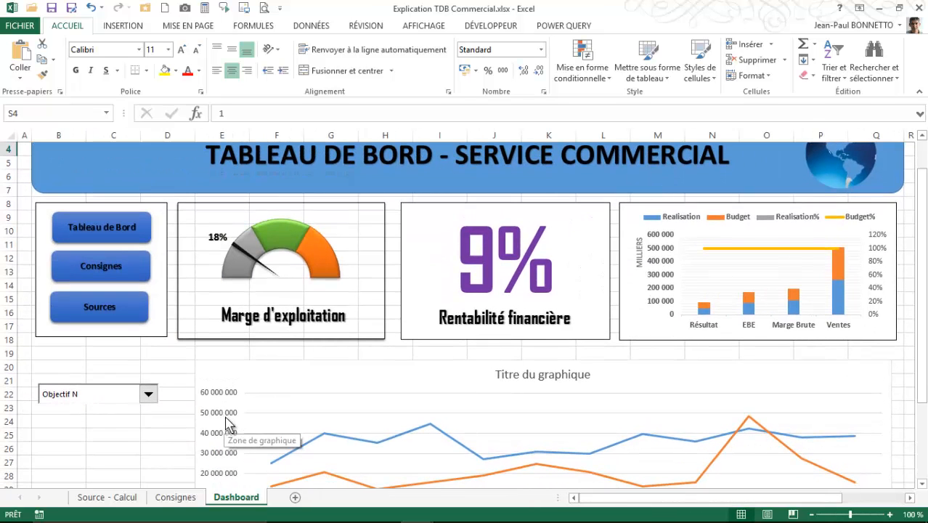
click(175, 497)
scroll(181, 406, down, 1)
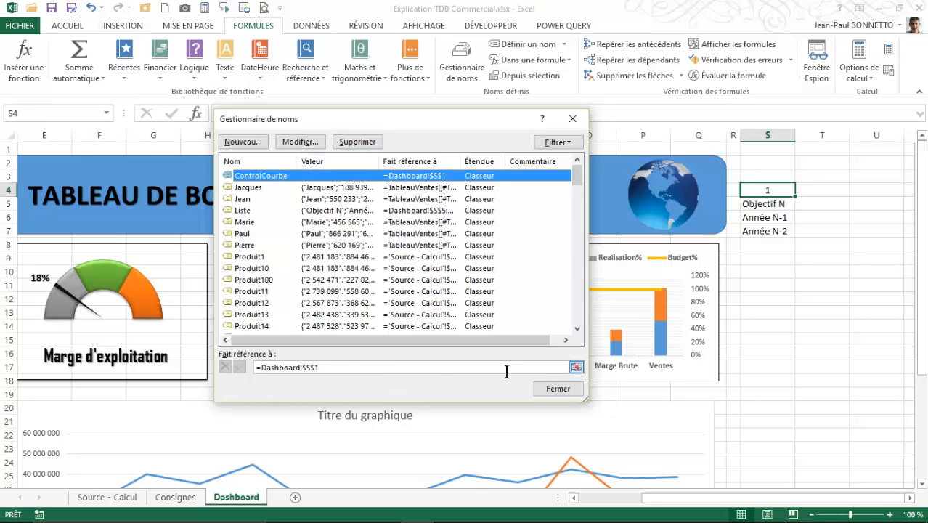
Redefine the name ControlCourbe so that it refers to cell S4 on the Dashboard sheet, and save the change.
click(576, 369)
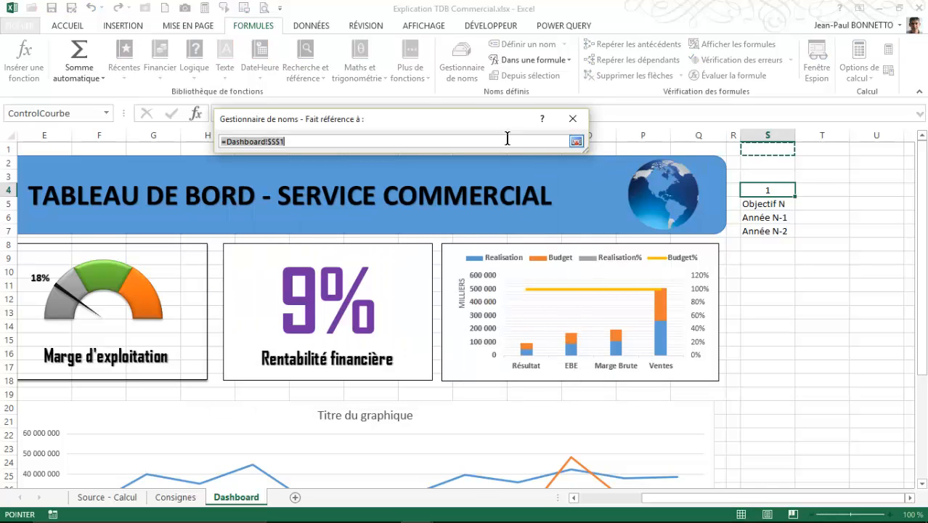
click(763, 191)
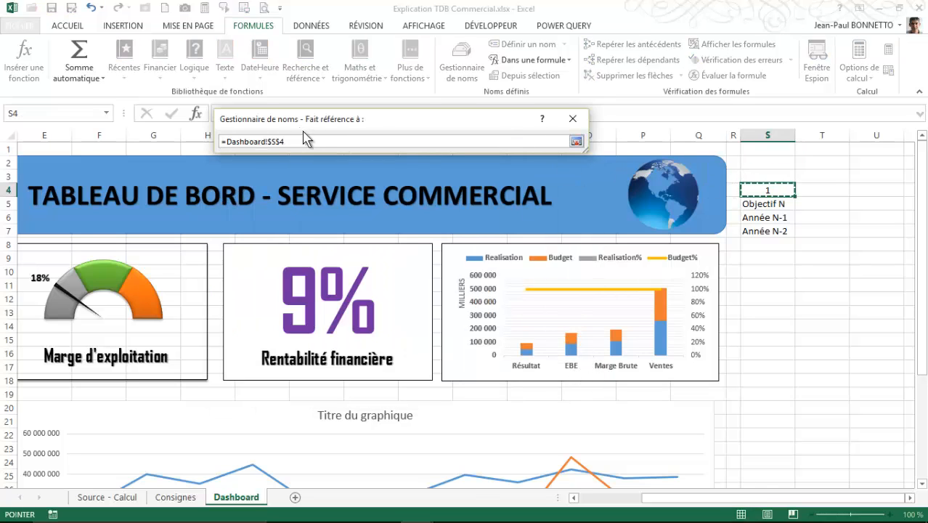
click(576, 142)
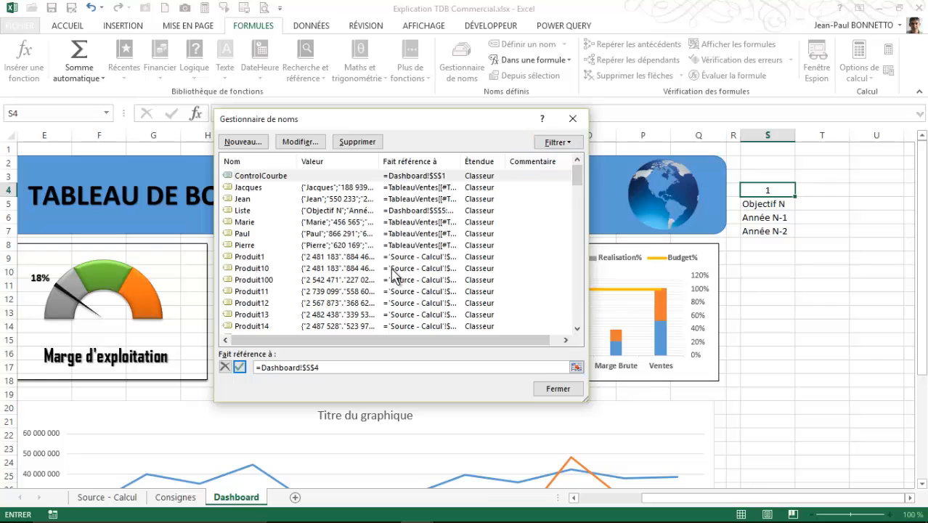
click(559, 389)
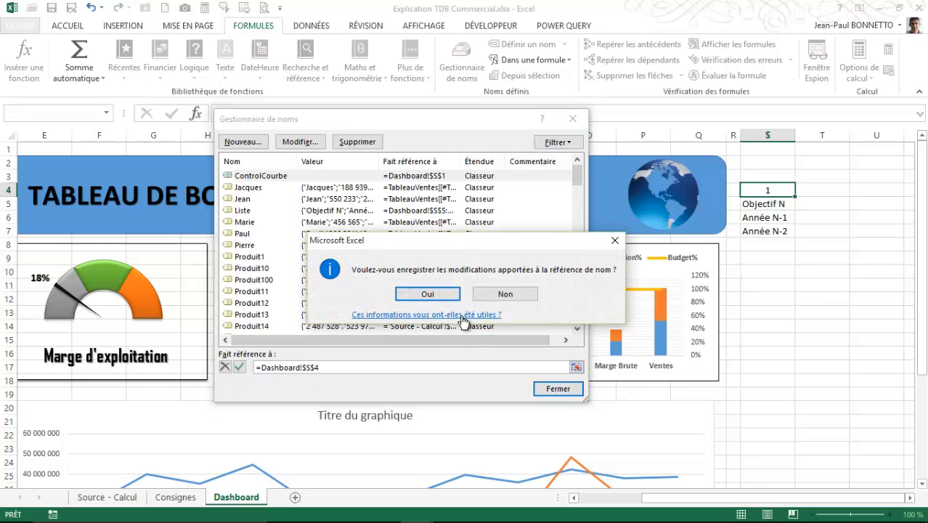
click(428, 294)
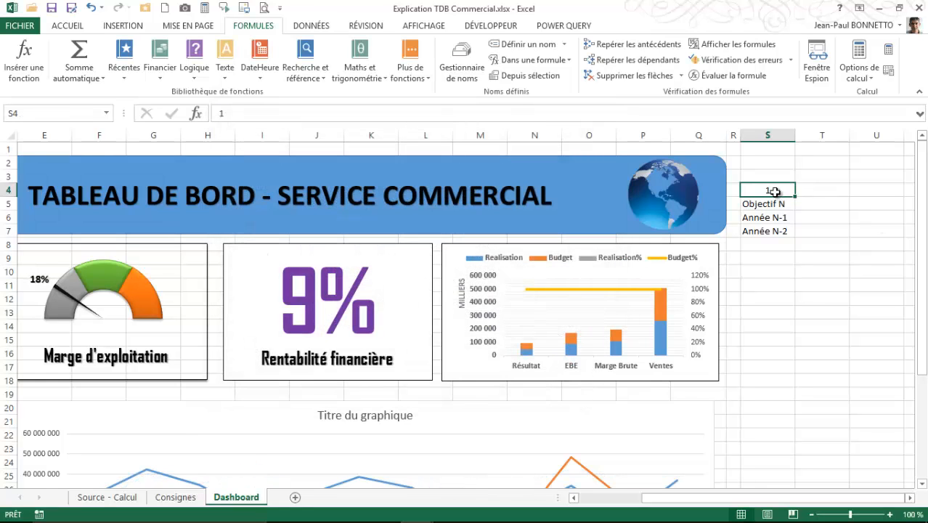
scroll(736, 315, down, 4)
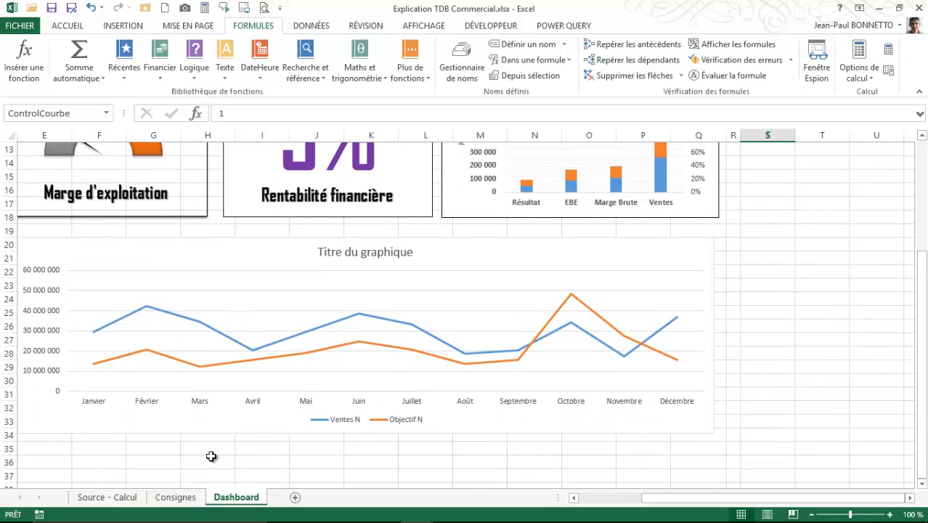
Read the instructions for naming the dynamic data on the Consignes sheet and check the existing names in the Name Manager.
click(175, 497)
scroll(285, 402, down, 2)
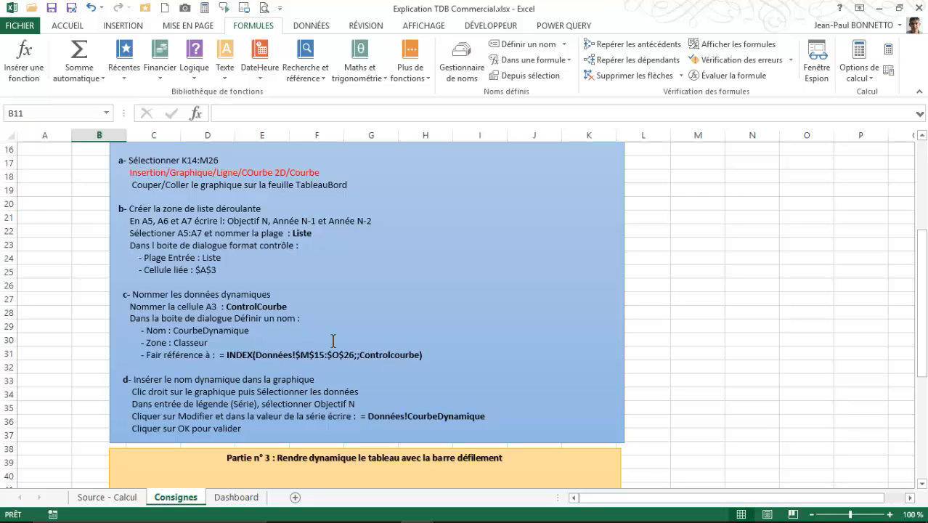
click(462, 60)
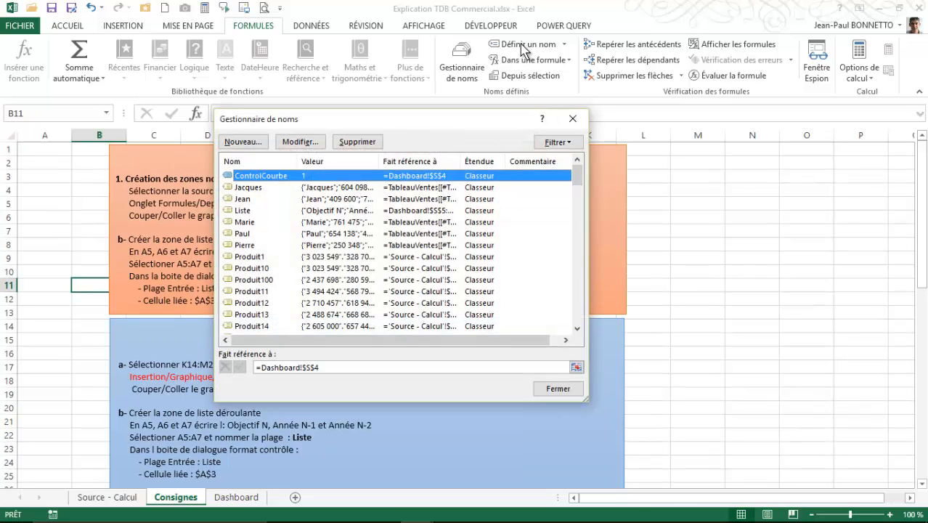
click(573, 119)
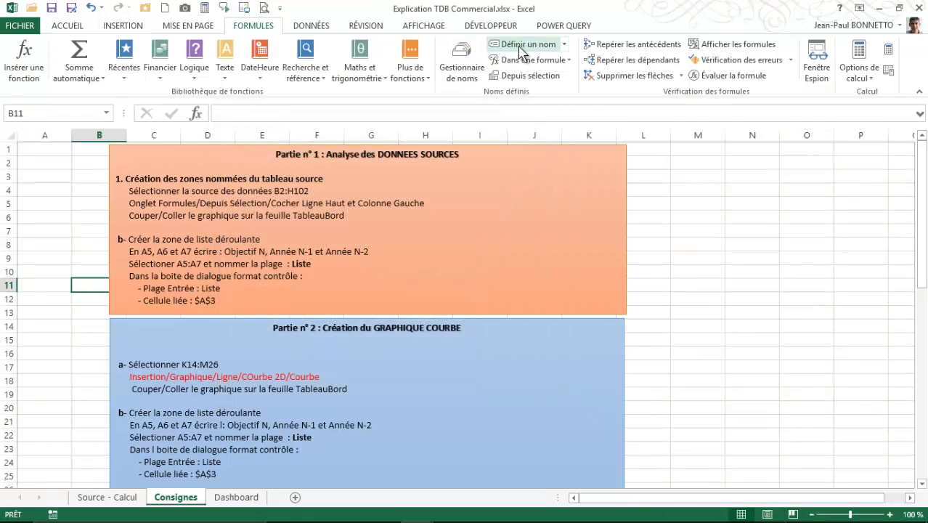
Start defining a name ControlCourbe with workbook scope that refers to INDEX over N15:P26 on the Source - Calcul sheet.
click(523, 43)
drag(383, 186, 457, 168)
scroll(276, 284, down, 4)
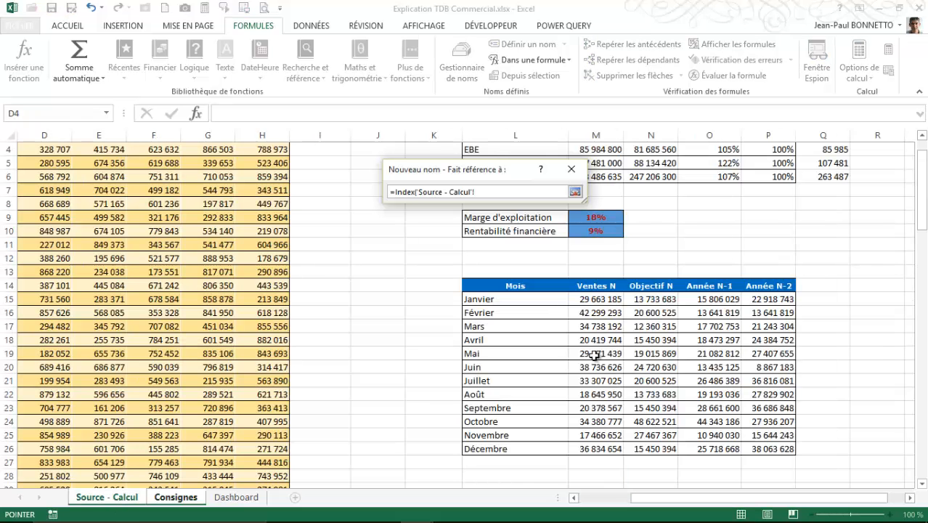
drag(640, 300, 768, 448)
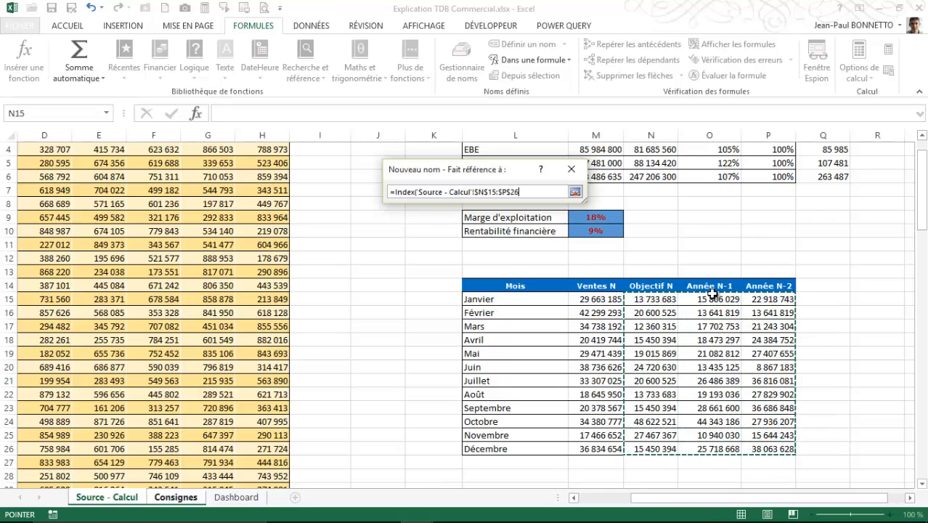
click(574, 191)
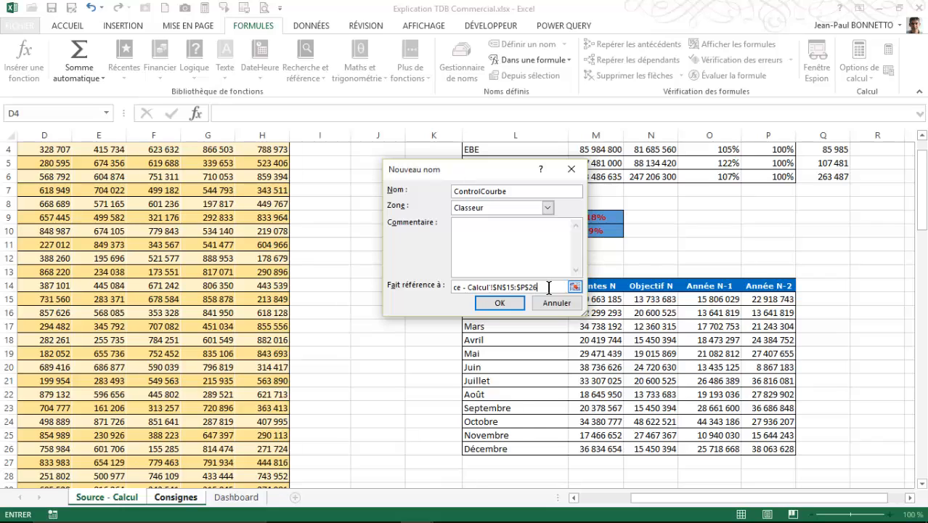
Try to complete the INDEX reference with ;; and the existing name ControlCourbe as column argument, and save the new name.
text(;;)
key(F3)
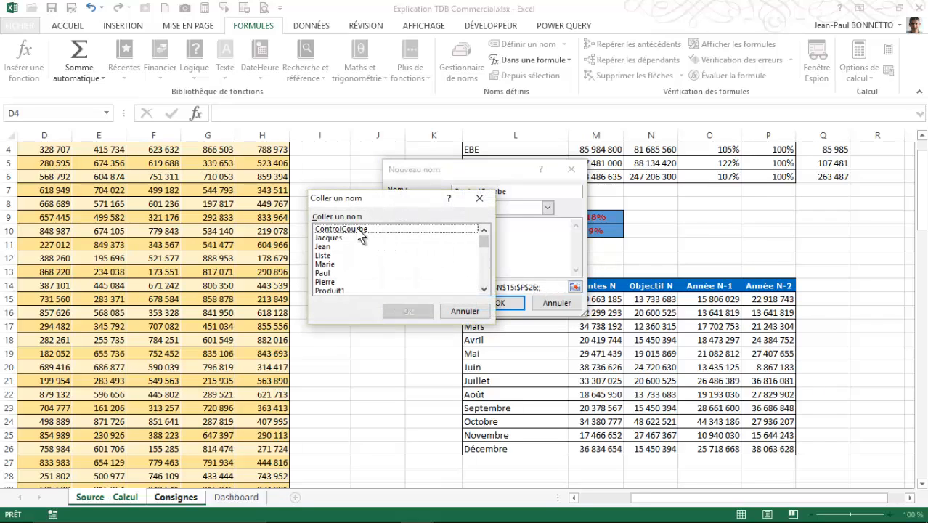
mouse_move(388, 209)
mouse_down()
mouse_move(384, 229)
mouse_move(379, 208)
mouse_up()
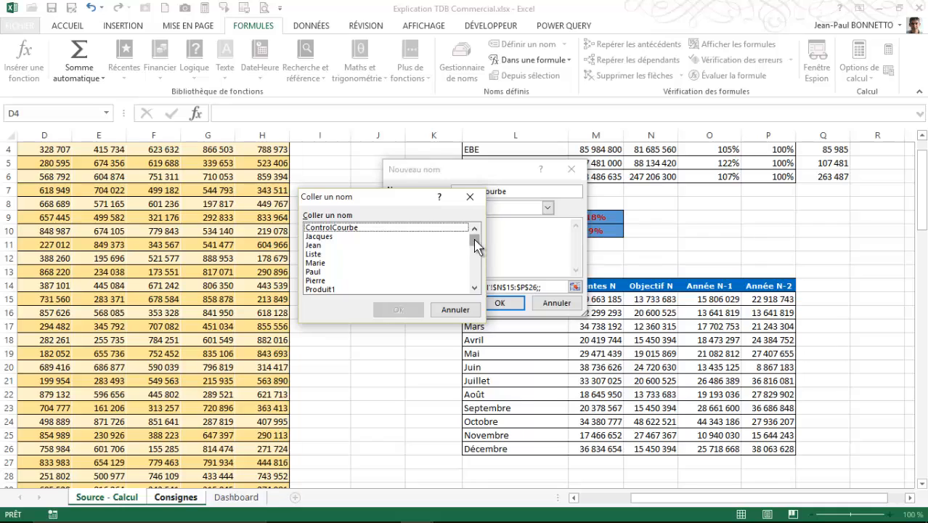
mouse_move(476, 245)
mouse_down()
mouse_move(480, 290)
mouse_move(476, 236)
mouse_up()
click(329, 229)
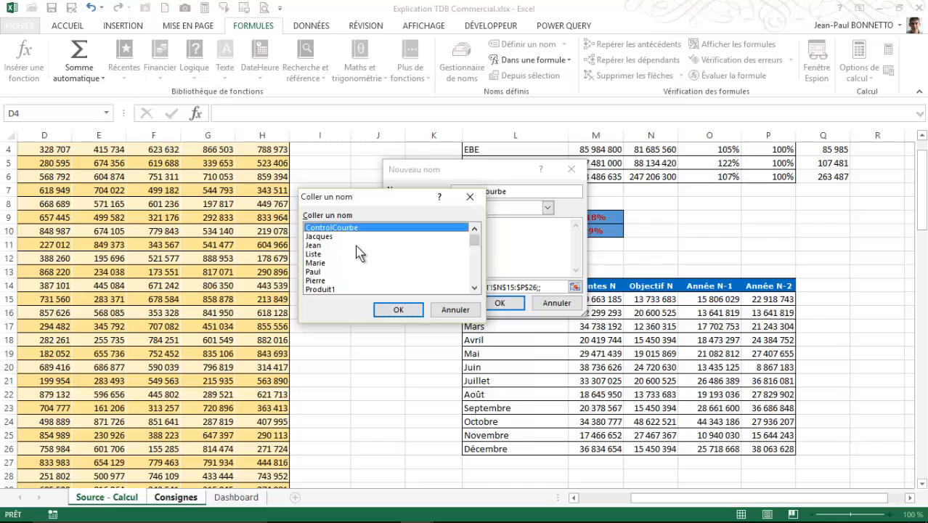
click(406, 306)
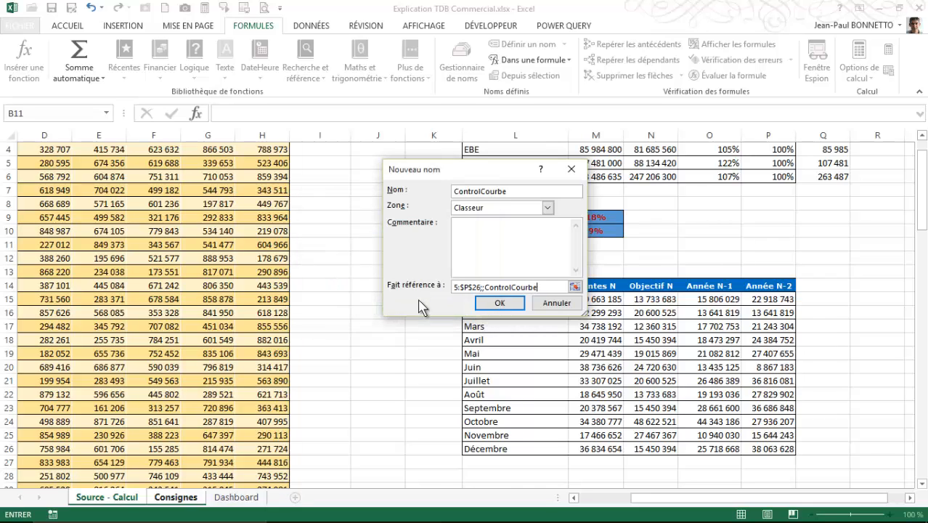
click(500, 304)
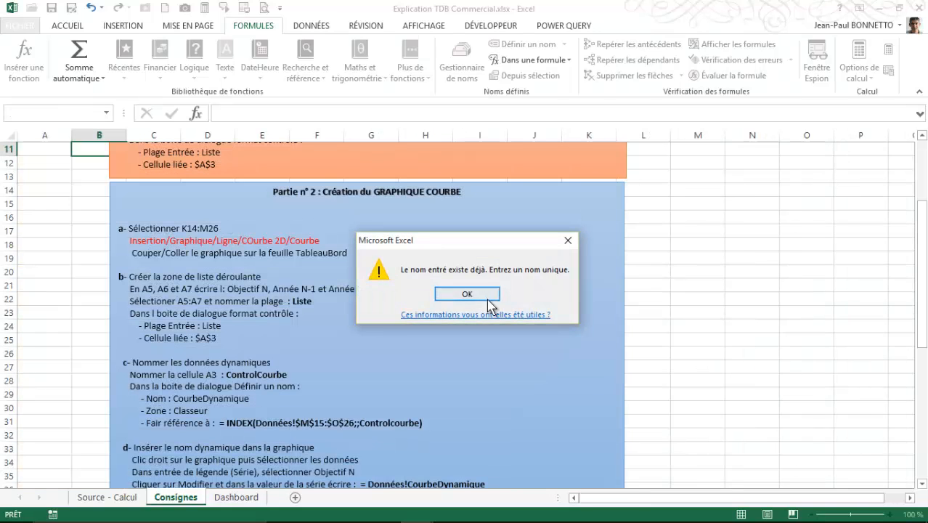
click(487, 299)
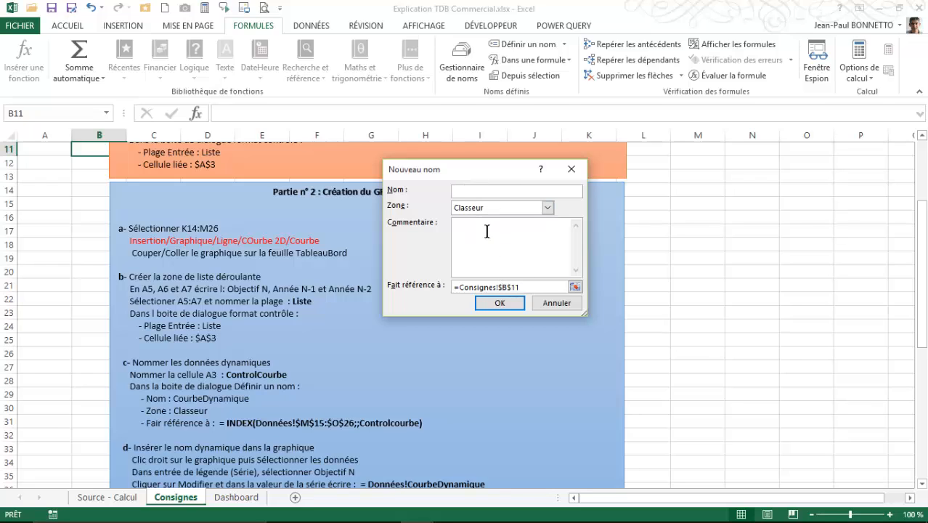
Name the new workbook-scope defined name CourbeDynamique and begin its reference with =index.
drag(468, 176, 467, 178)
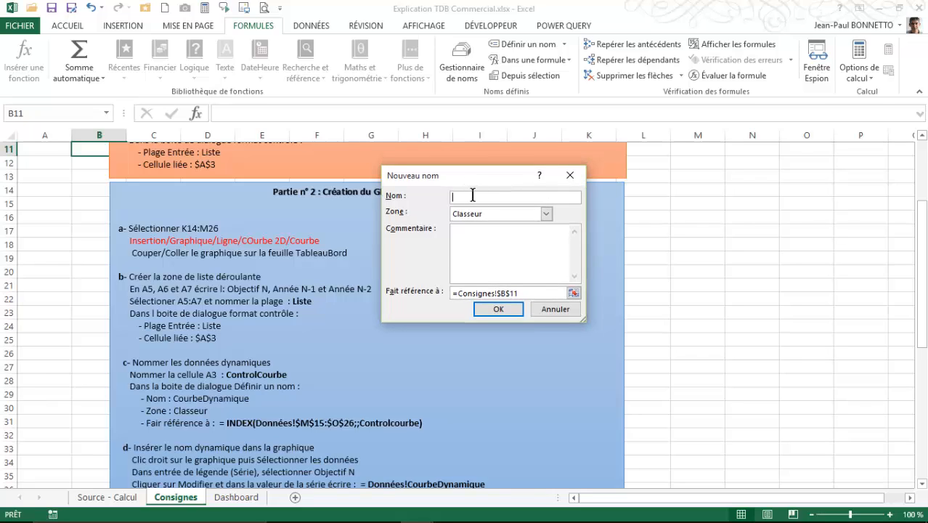
text(COntrolCOurbe)
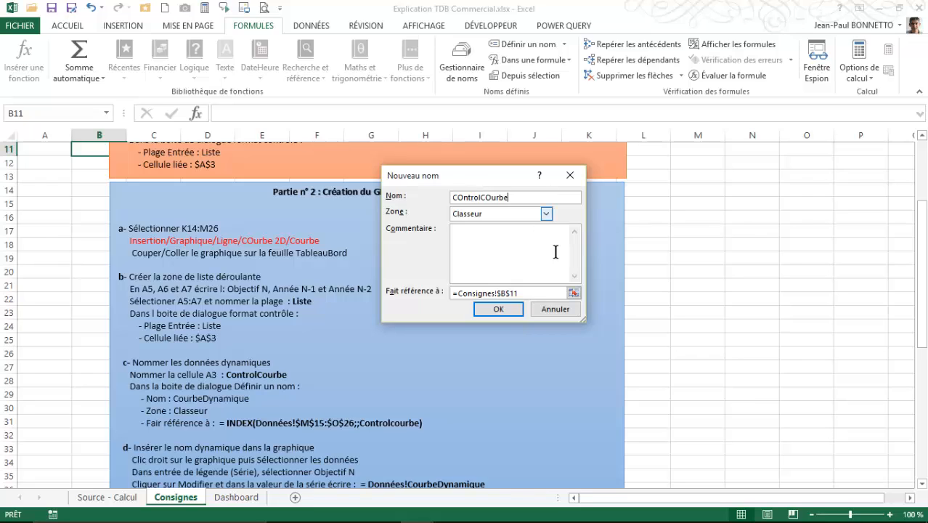
drag(519, 293, 457, 294)
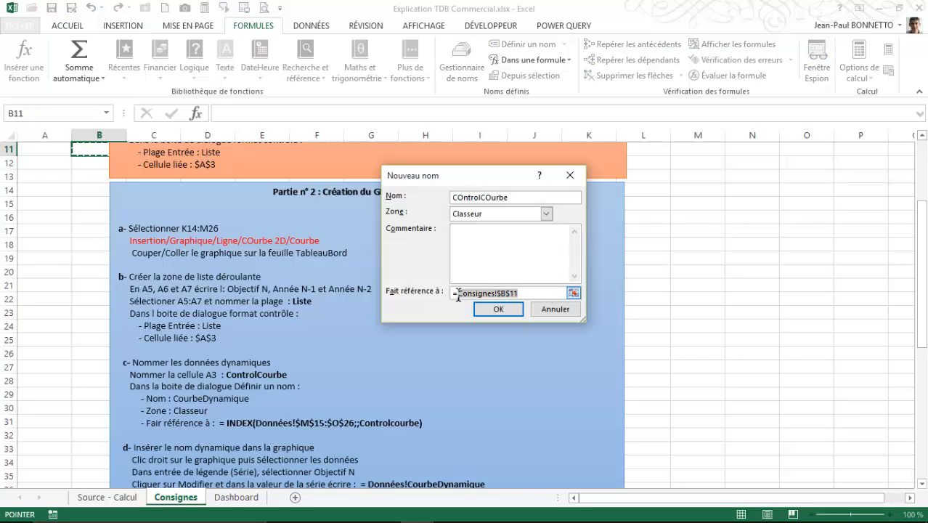
text(Index)
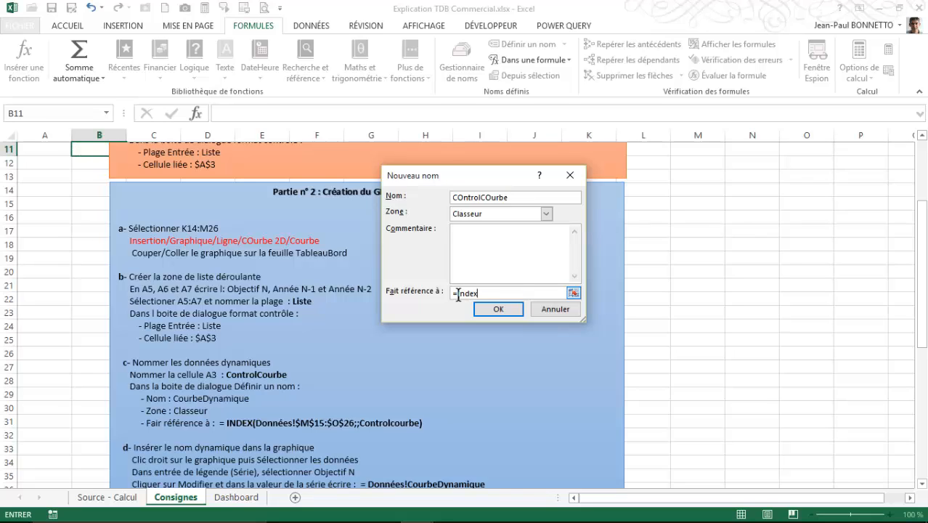
drag(514, 198, 452, 204)
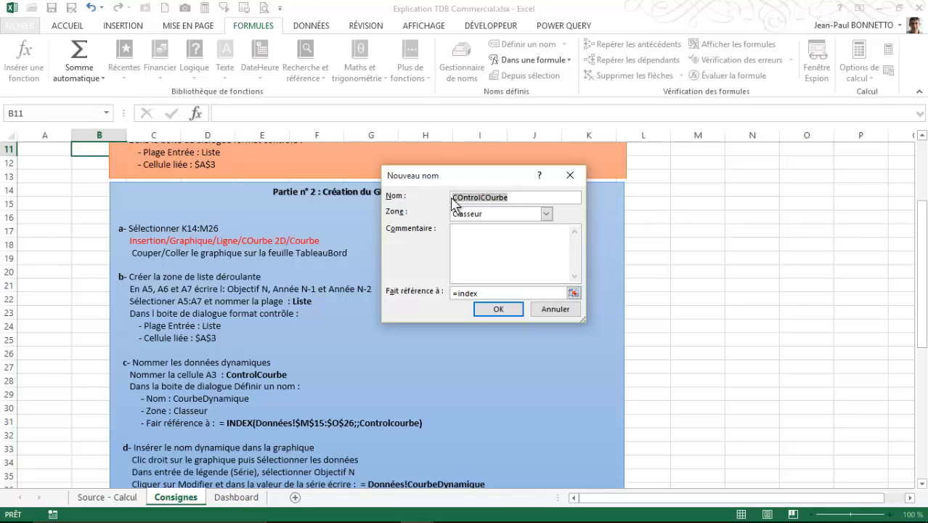
text(Courbe)
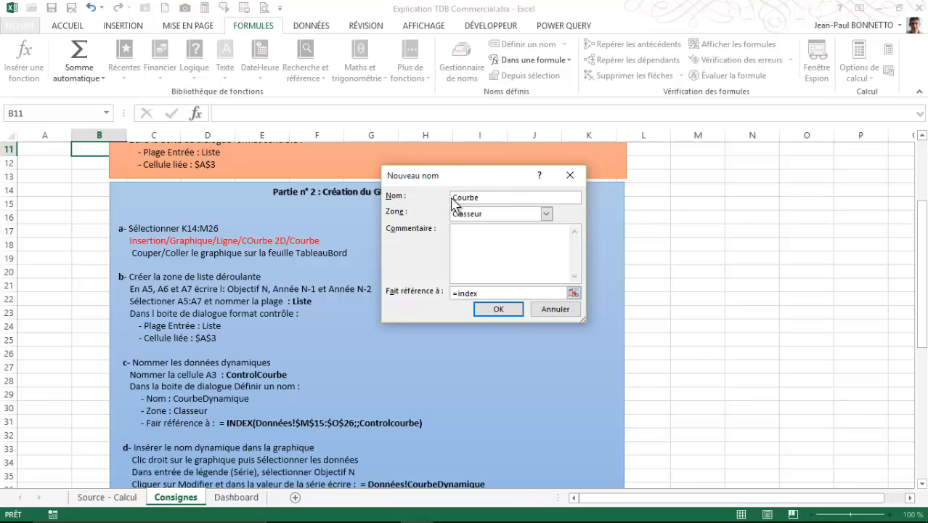
text(Dynamique)
Complete the CourbeDynamique reference with range N15:P26 of Source - Calcul, an empty row argument and ControlCourbe as column, and save the name.
click(486, 292)
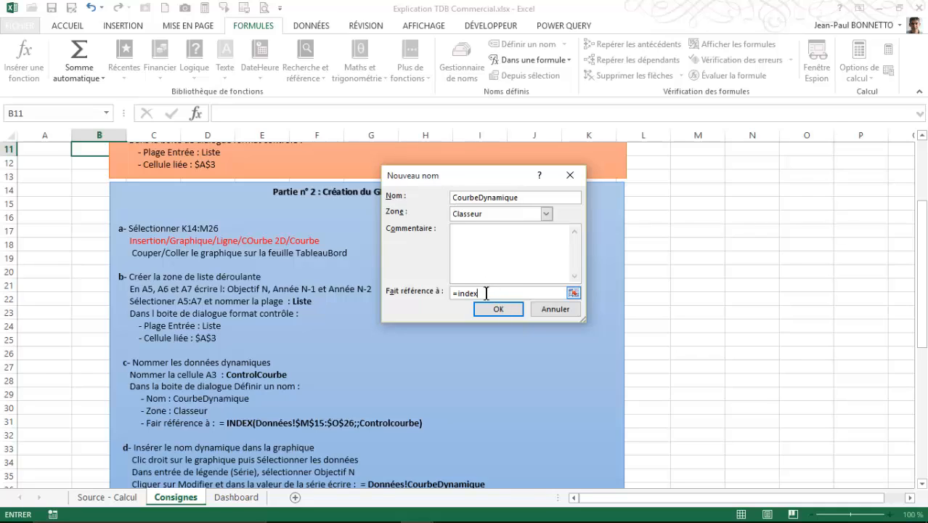
text(()
click(107, 497)
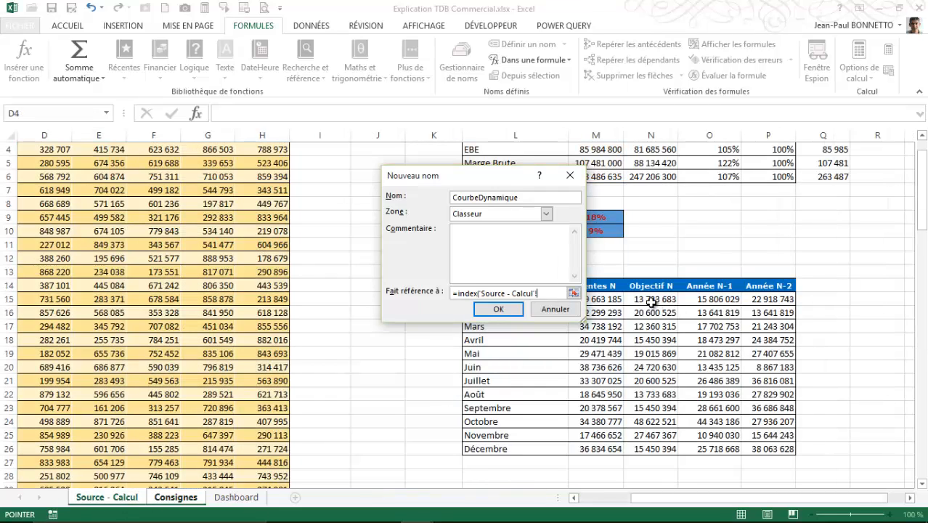
drag(651, 300, 776, 444)
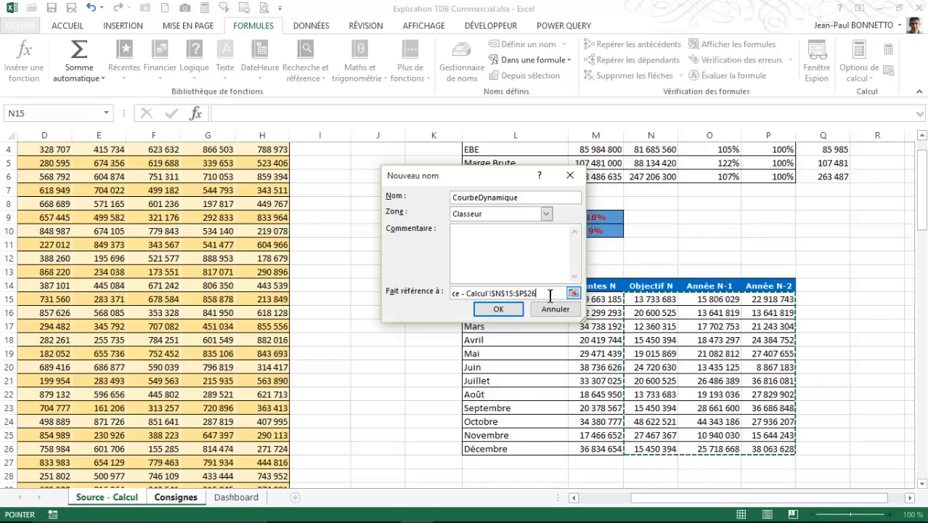
text(;)
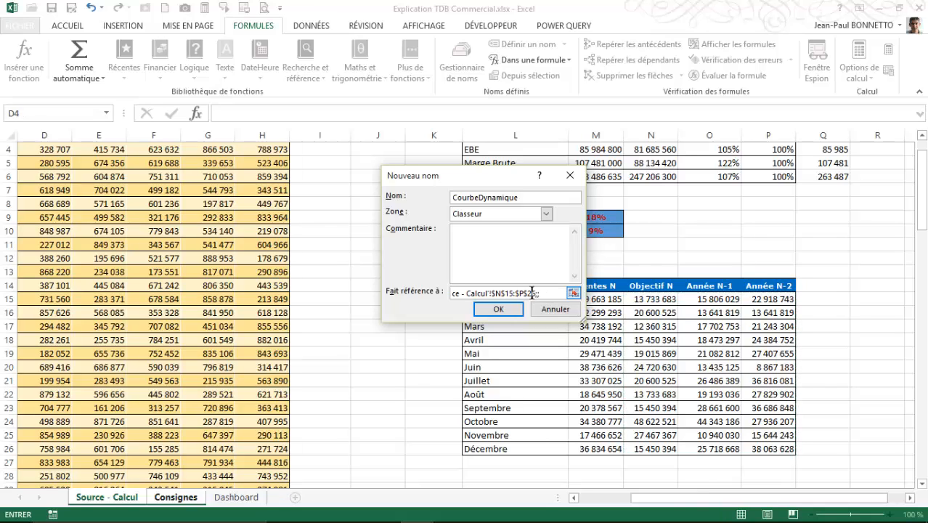
key(F3)
click(435, 211)
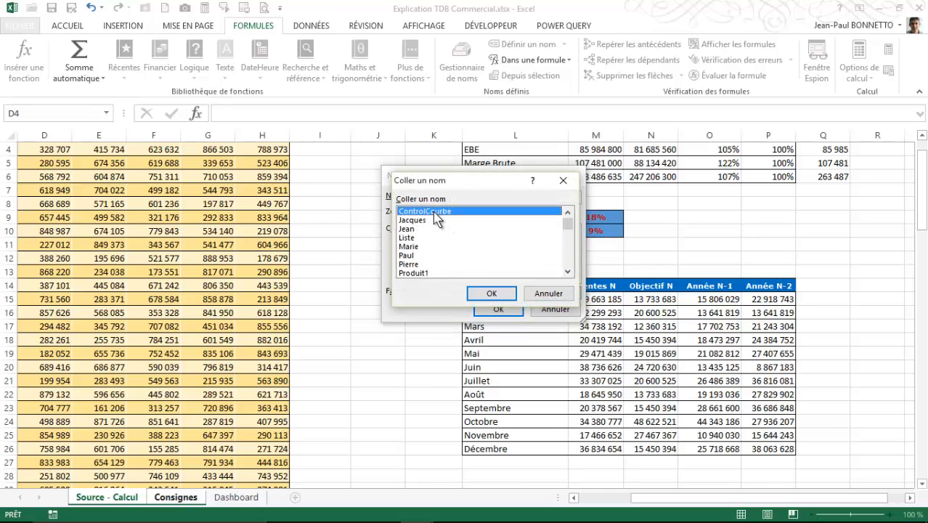
click(492, 293)
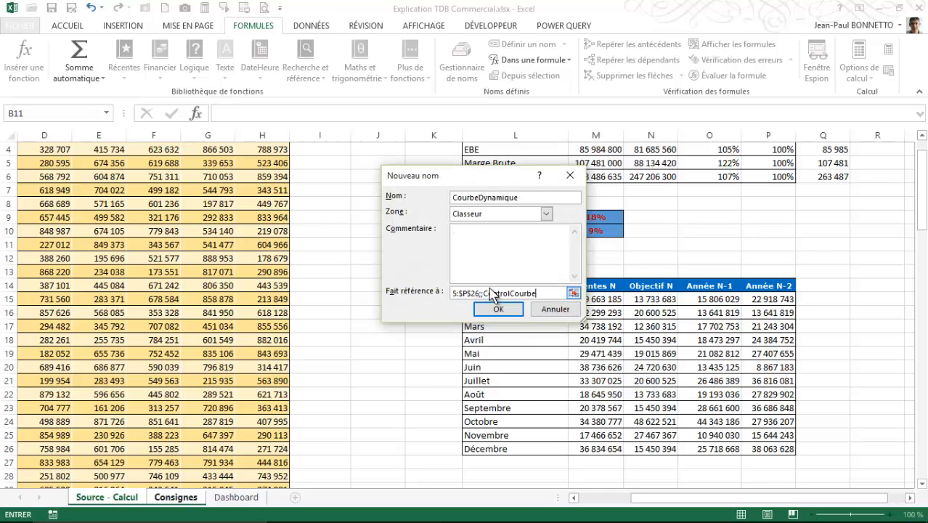
click(501, 311)
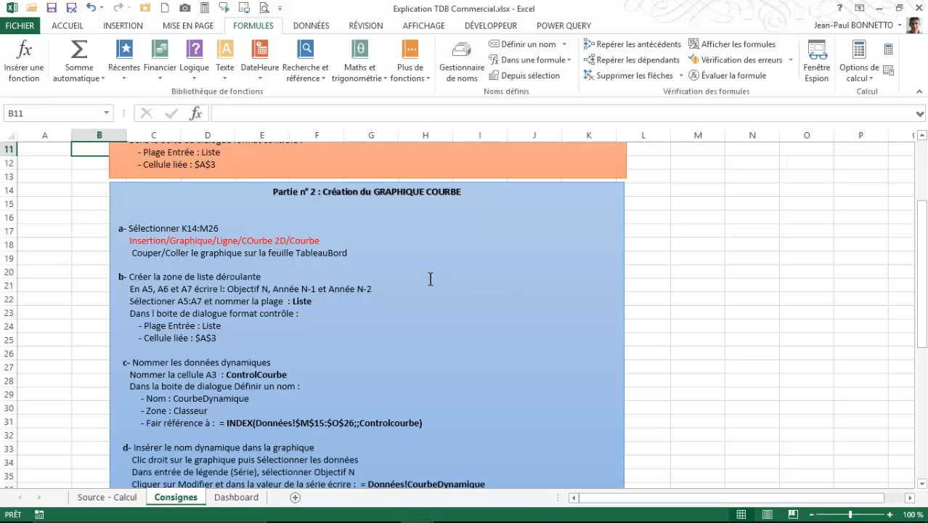
Read section d of Partie n° 2 on the Consignes sheet about inserting the dynamic name into the chart, and consult the Source - Calcul monthly table.
scroll(309, 284, down, 2)
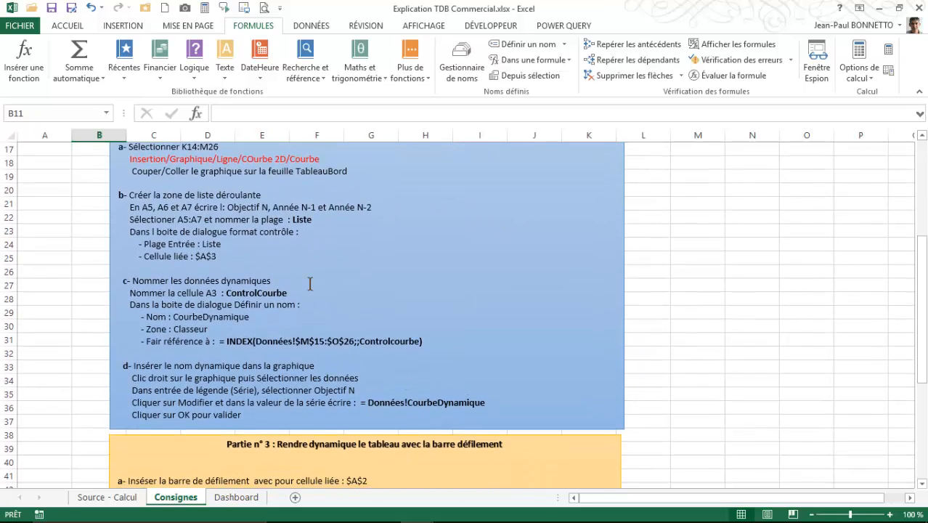
scroll(310, 283, down, 1)
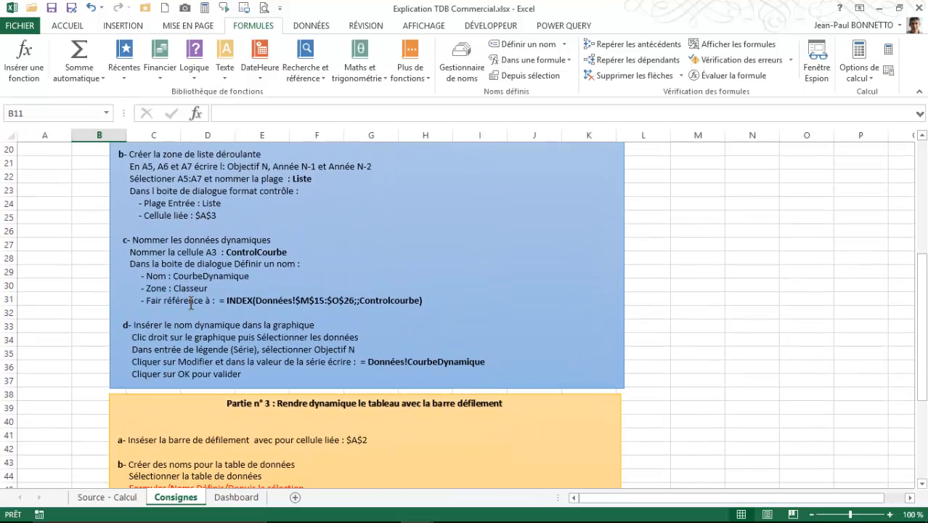
click(473, 66)
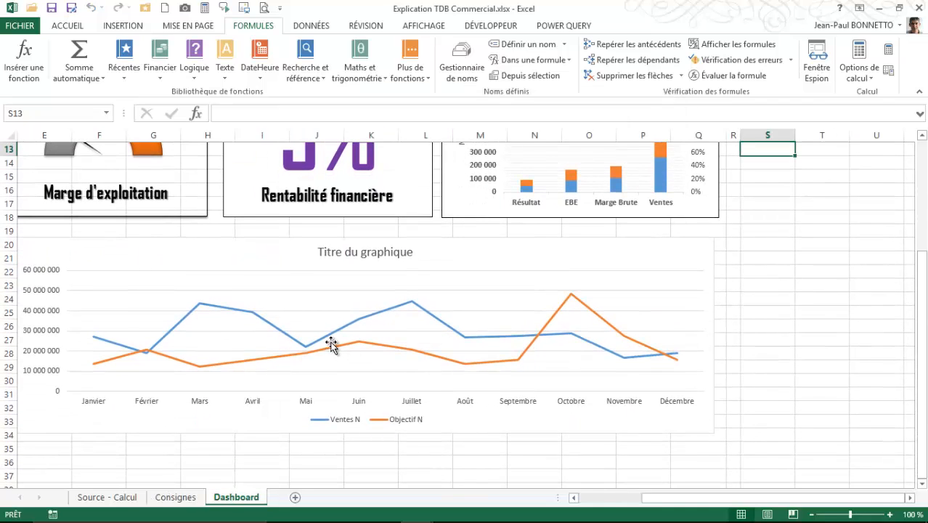
click(175, 501)
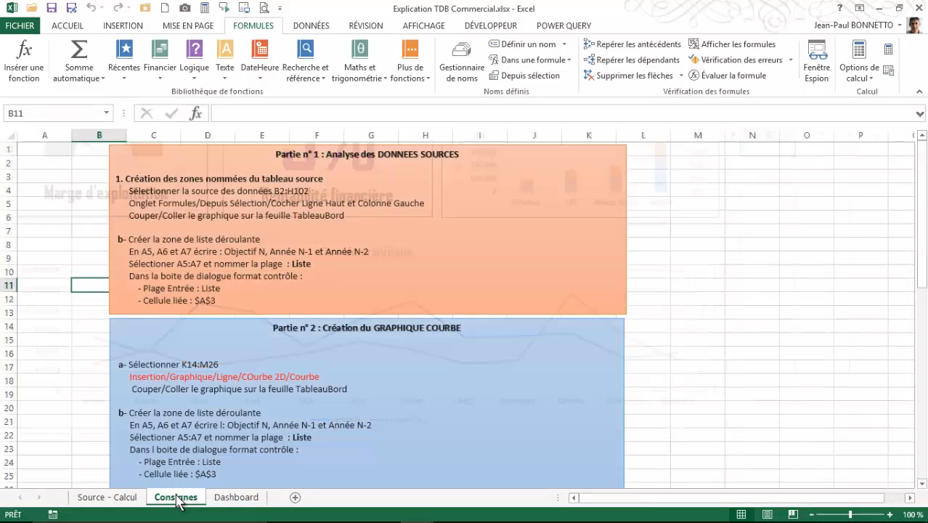
scroll(215, 417, down, 3)
scroll(215, 417, down, 3)
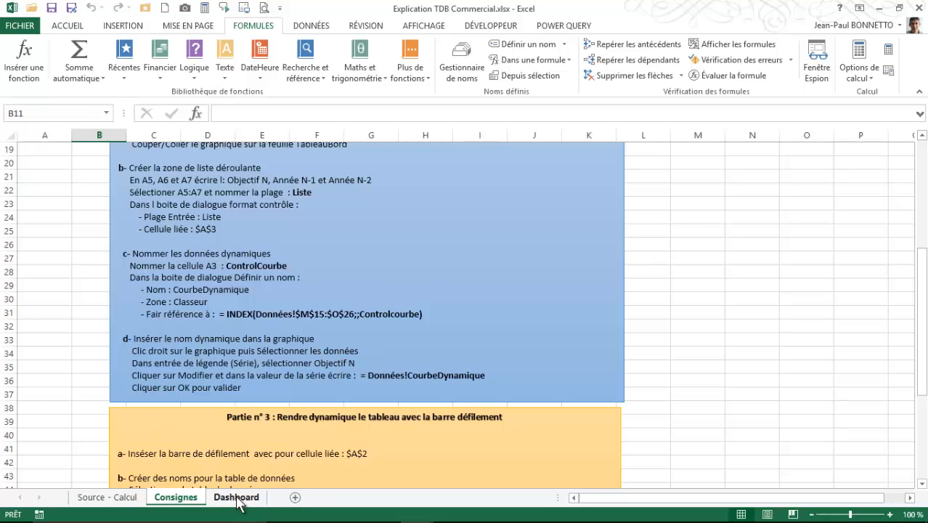
click(111, 498)
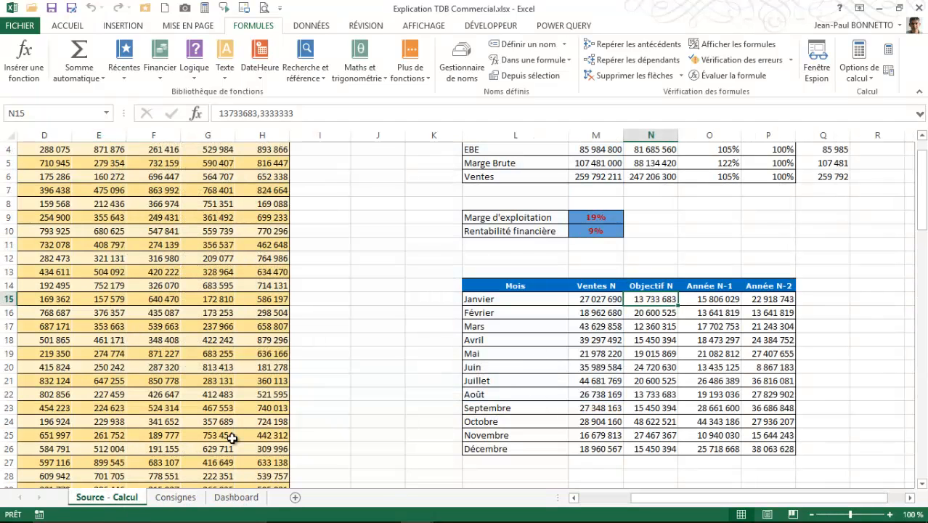
Replace the Objectif N series values in the Dashboard line chart with the defined name CourbeDynamique, keeping the 'Source - Calcul' prefix, and confirm the data source.
click(242, 501)
click(348, 376)
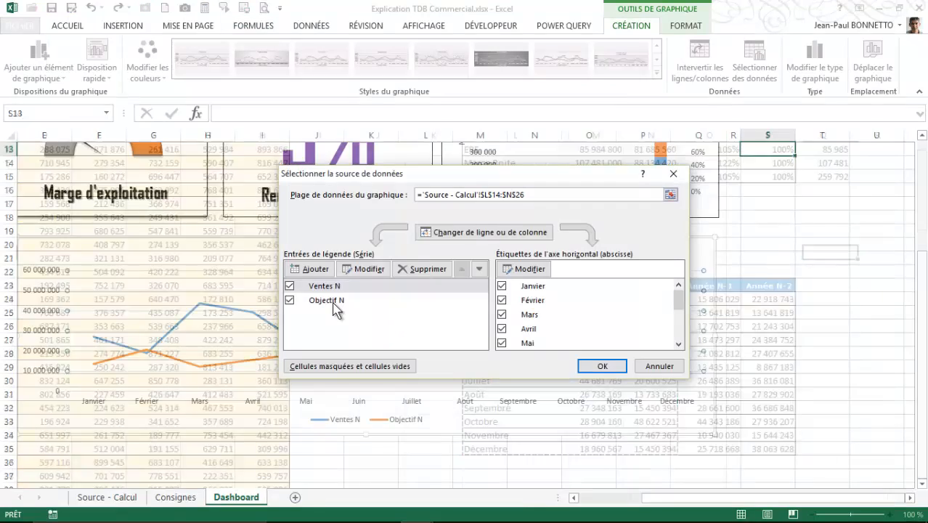
click(332, 301)
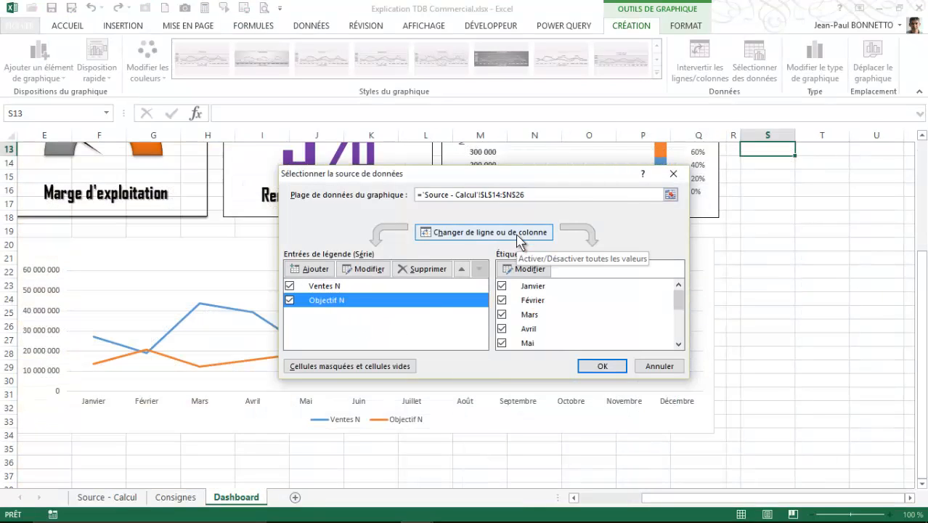
click(369, 269)
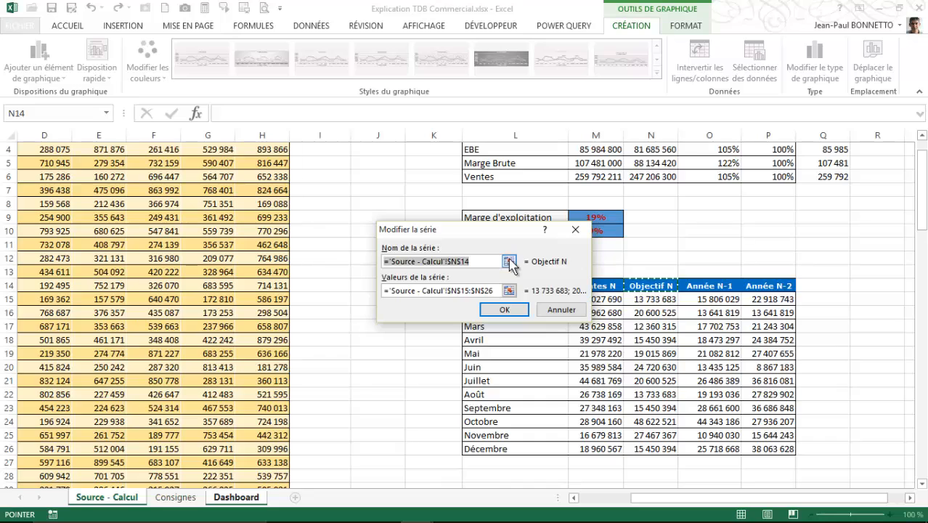
click(446, 290)
drag(446, 291, 495, 291)
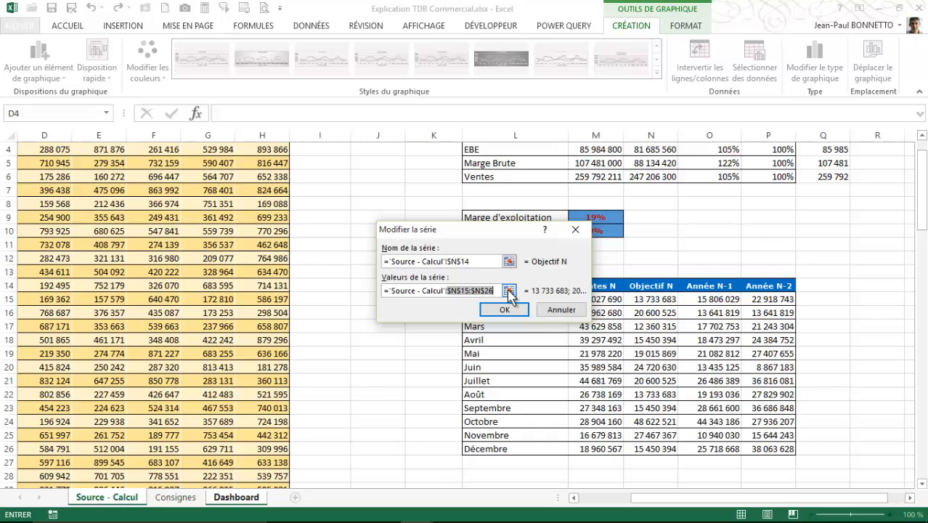
text(C)
key(BackSpace)
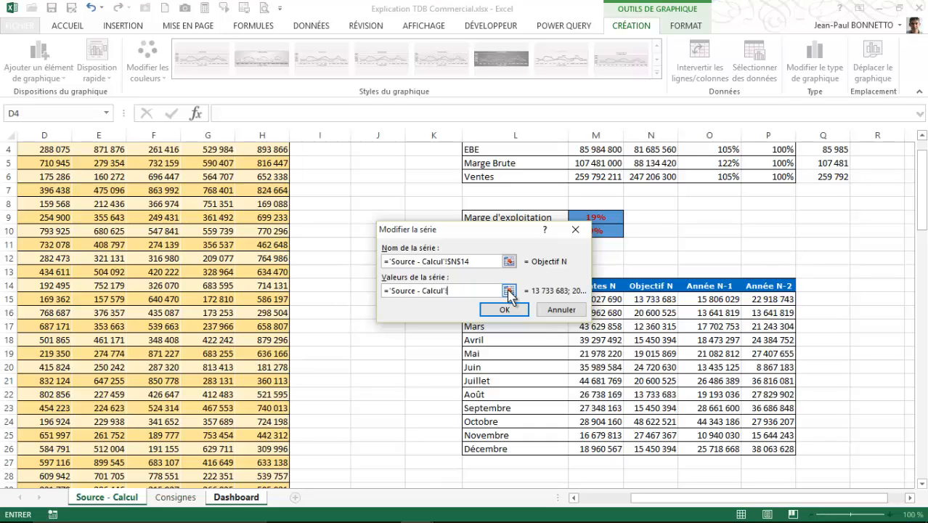
key(F3)
click(442, 227)
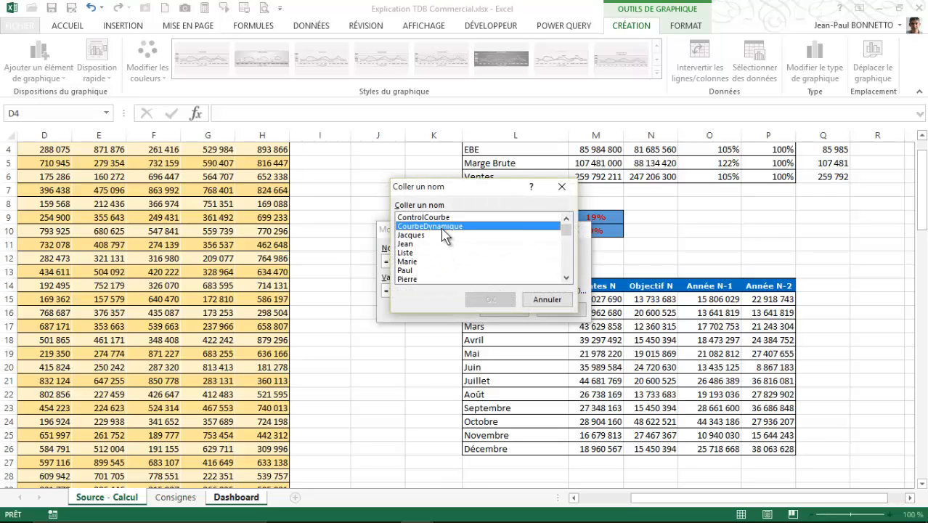
click(491, 299)
click(503, 309)
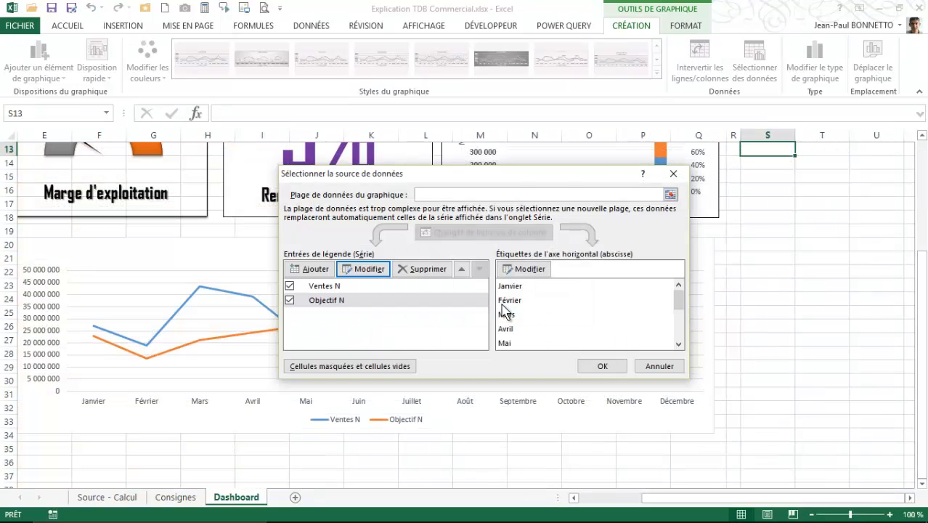
click(602, 365)
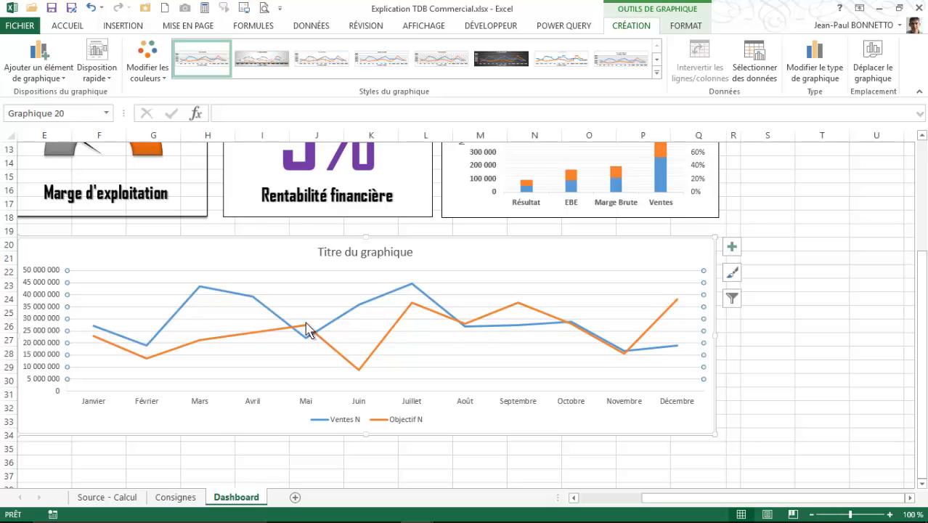
Test the dynamic line chart by choosing Objectif N, Année N-1, Année N-2 and again Objectif N in the combo box.
drag(730, 500, 666, 499)
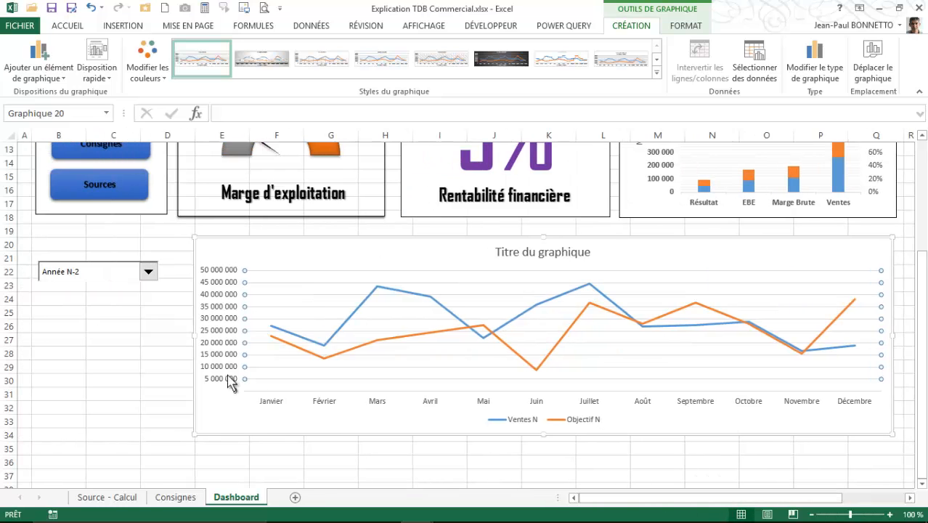
click(148, 272)
click(78, 290)
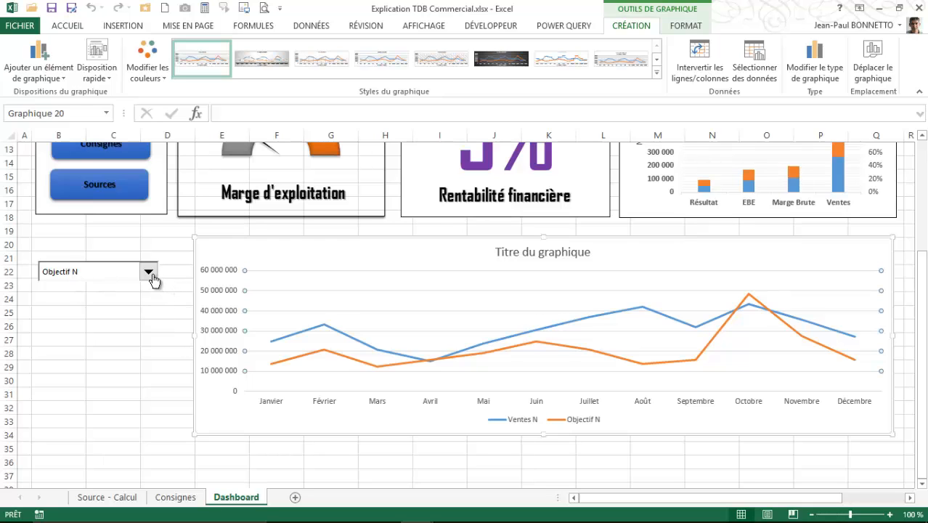
click(149, 271)
click(72, 295)
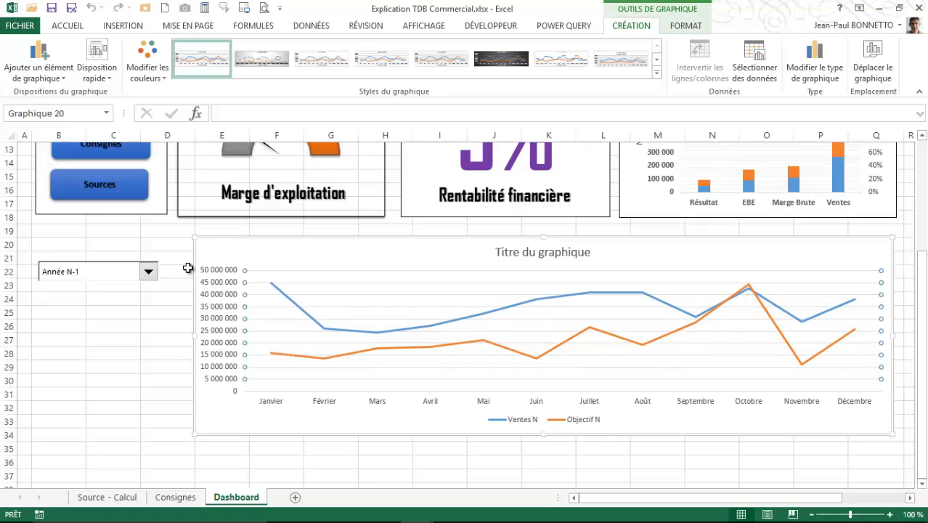
click(146, 273)
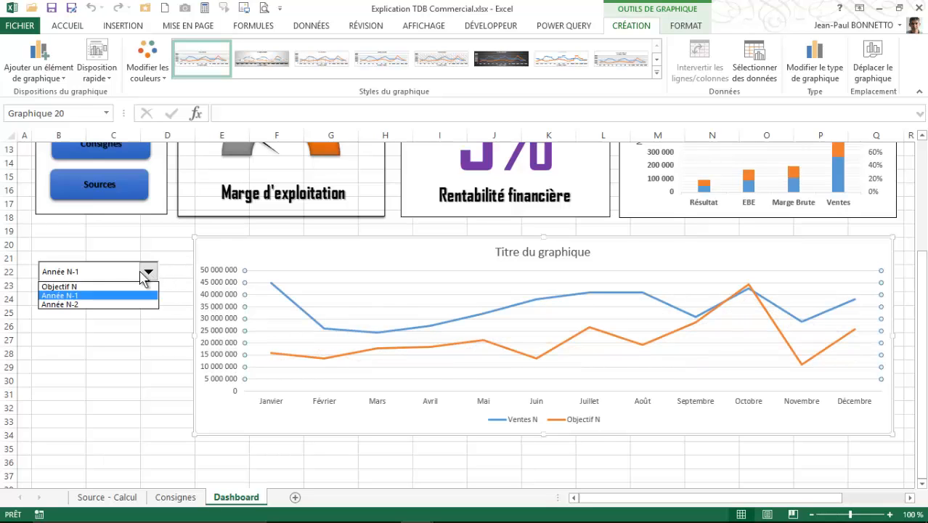
click(82, 303)
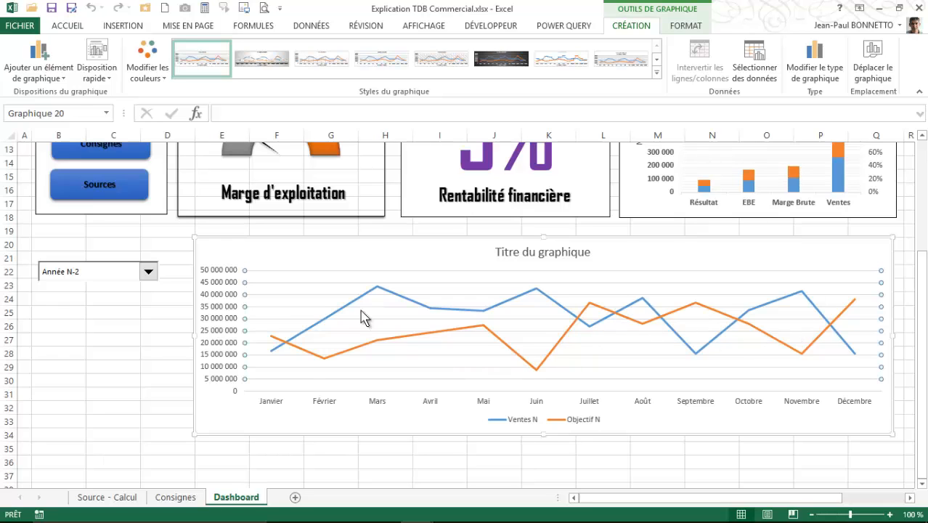
click(148, 272)
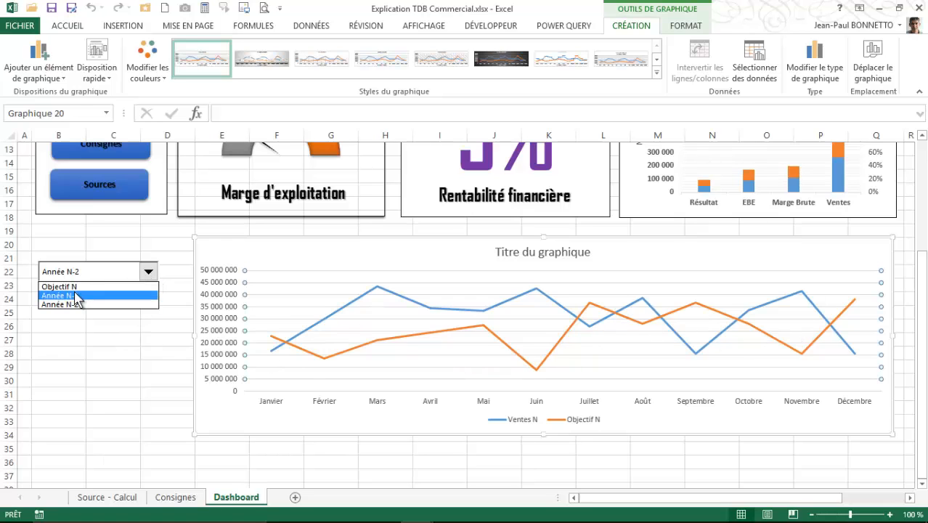
click(69, 287)
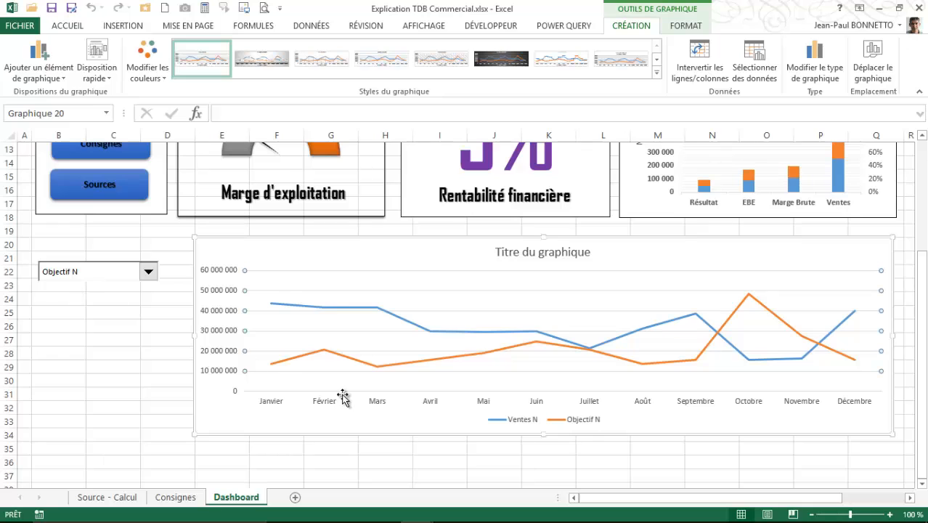
Try to move the line chart's legend out toward the combo box, and put it back centred below the month labels.
click(534, 423)
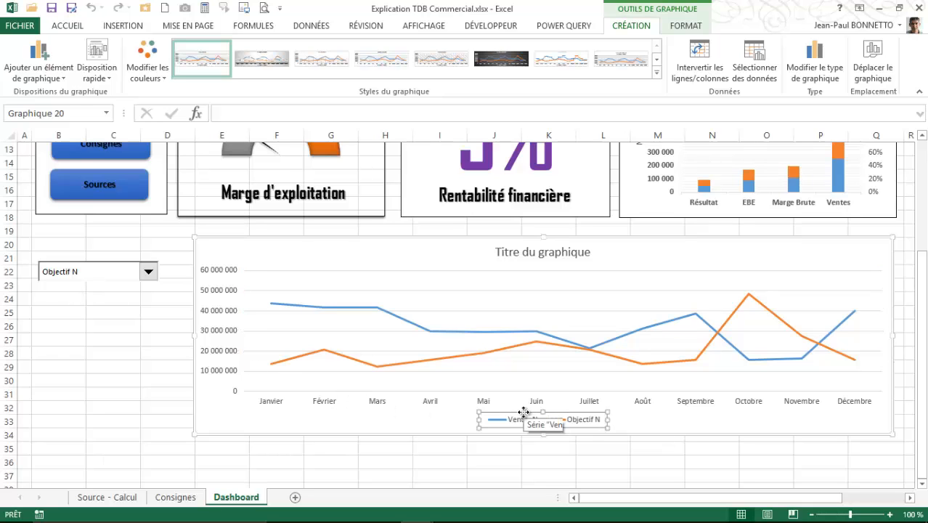
drag(523, 412, 102, 374)
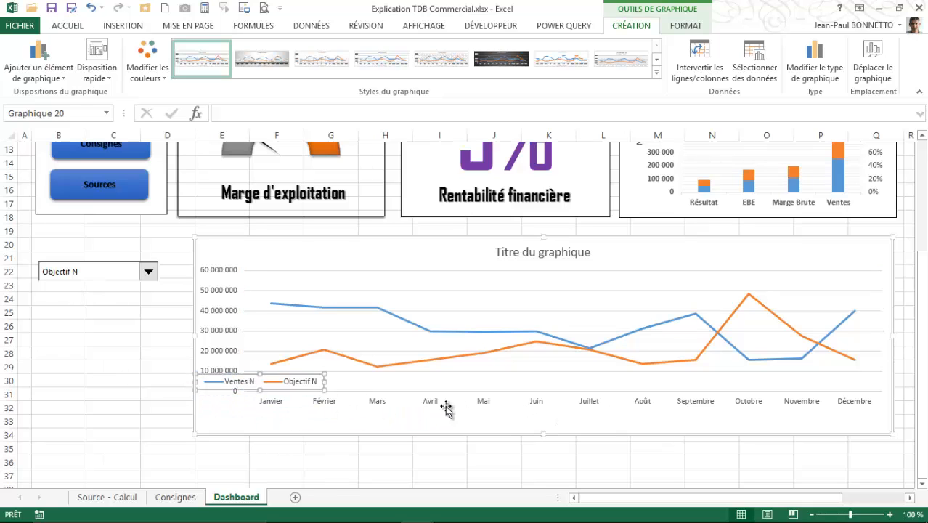
drag(275, 386, 299, 389)
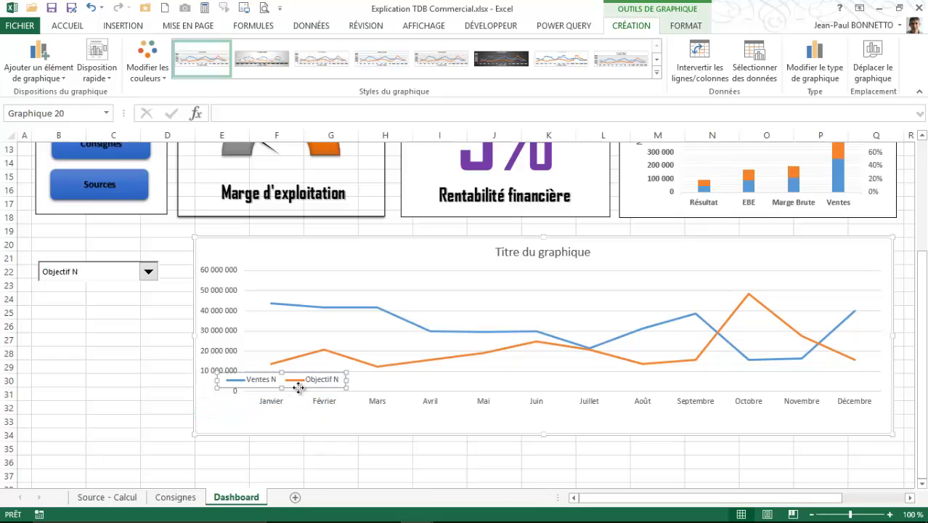
drag(300, 388, 555, 430)
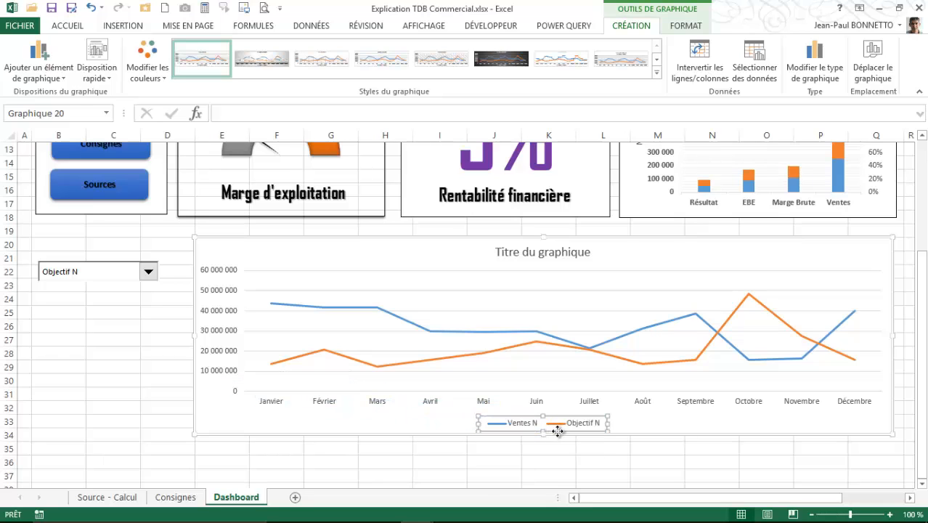
Try to cut the legend out of the line chart, and undo the cut.
click(67, 27)
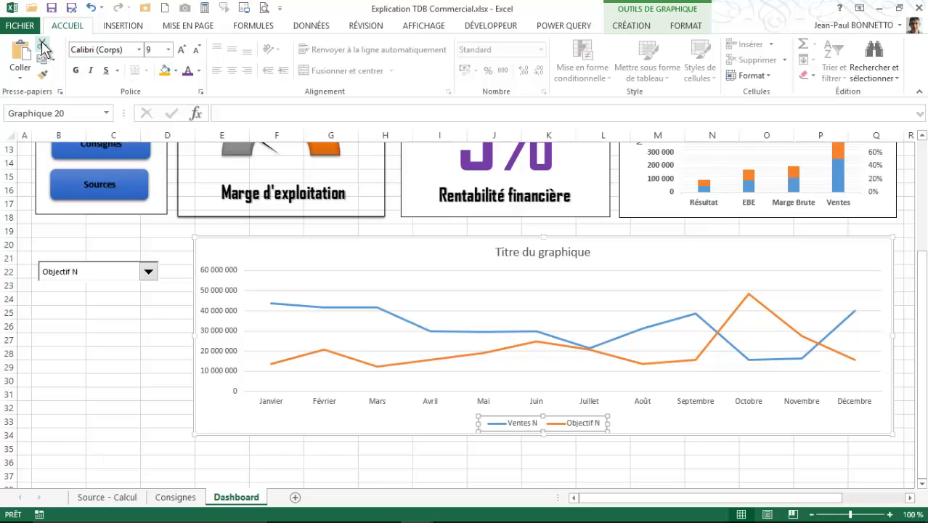
click(43, 45)
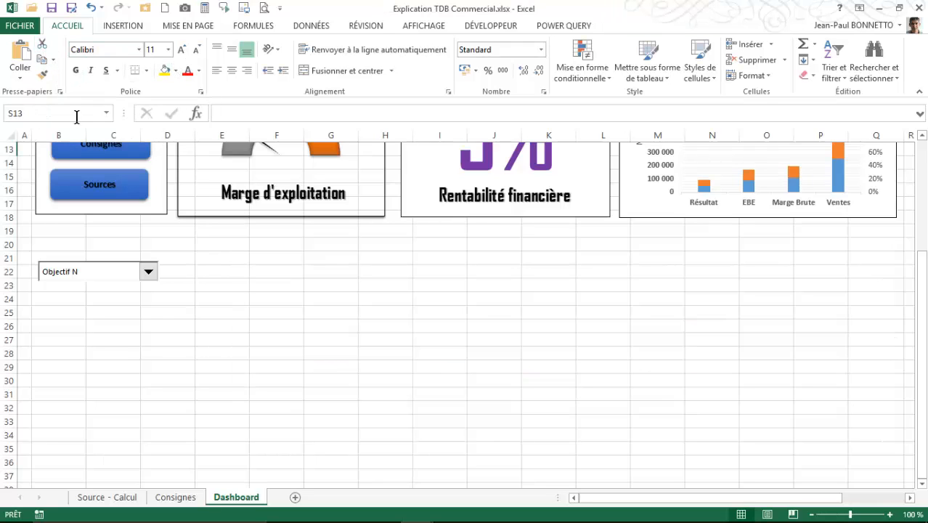
click(84, 8)
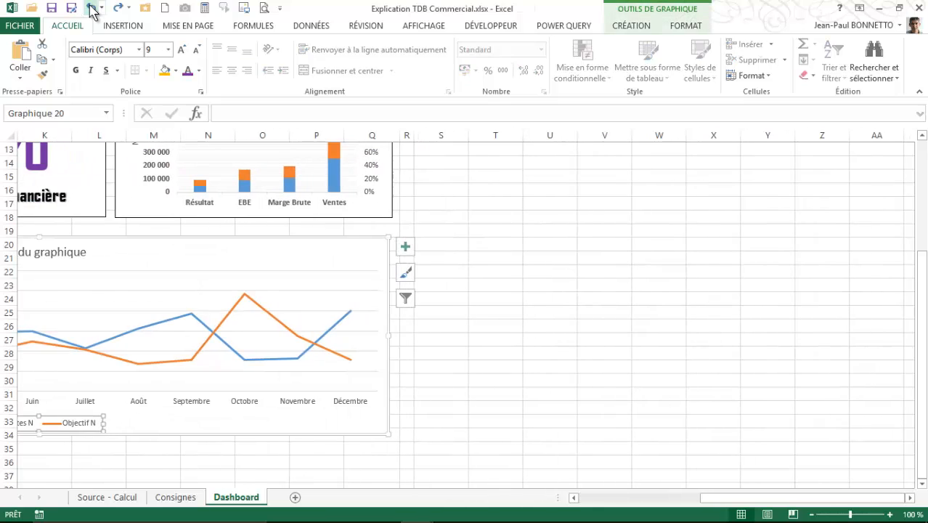
drag(701, 499, 571, 496)
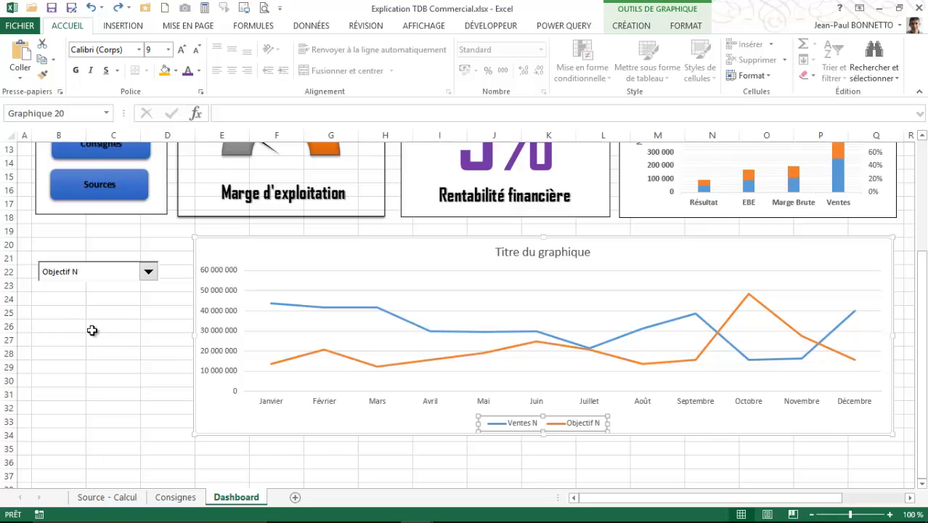
Replace the line chart's placeholder title with 'Evolution des ventes sur les périodes précedentes'.
drag(630, 503, 692, 503)
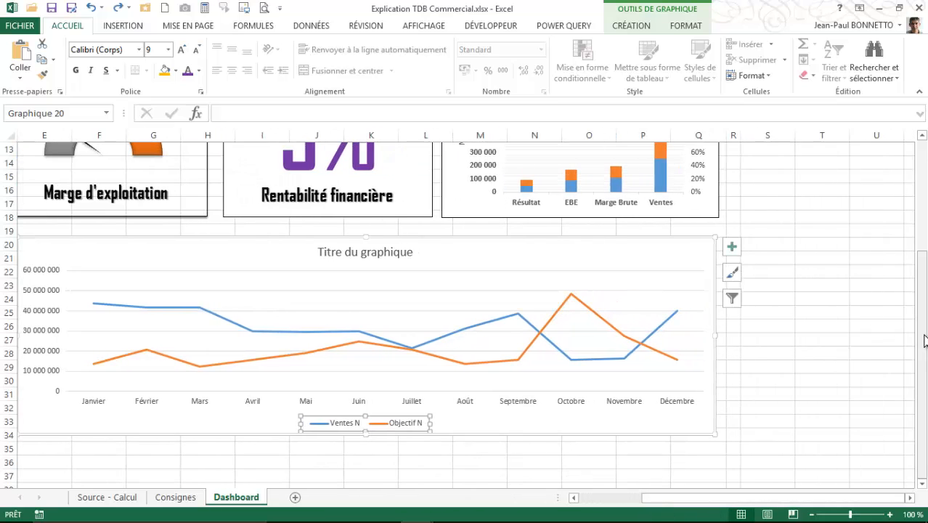
drag(923, 342, 922, 434)
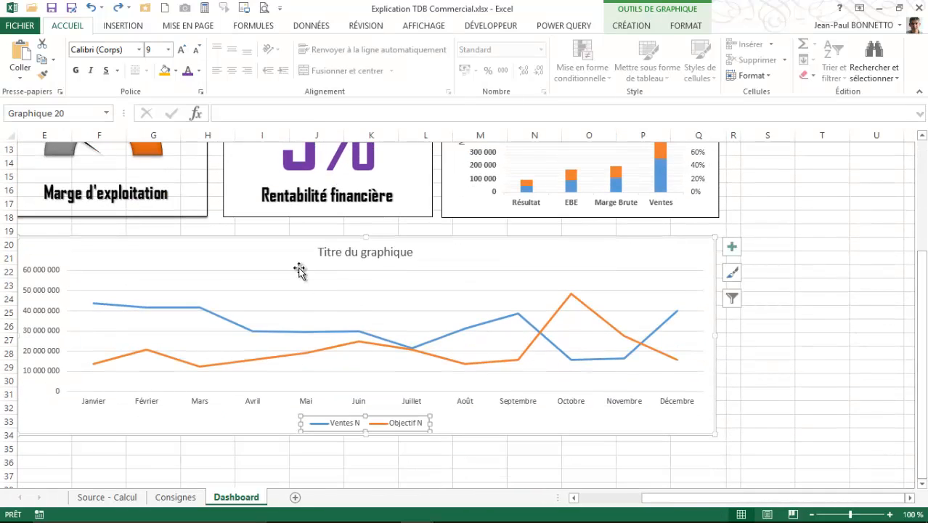
click(334, 249)
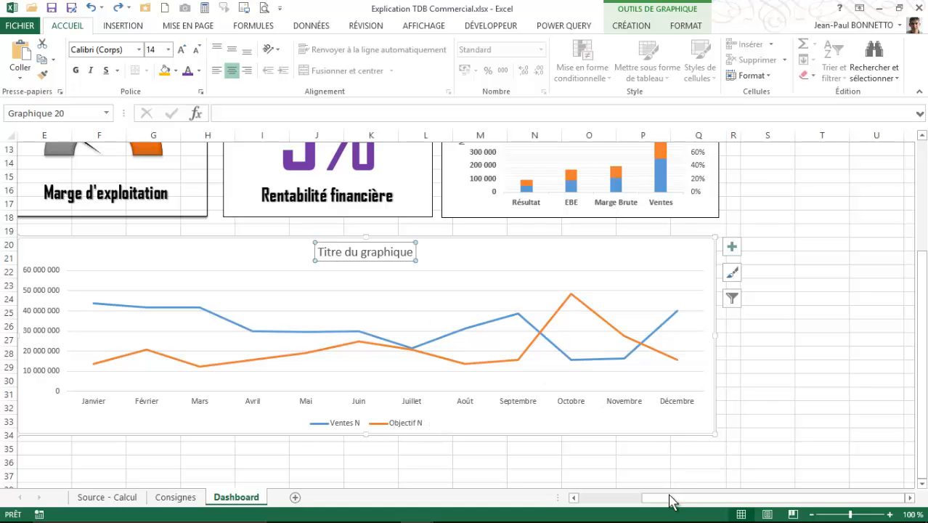
drag(669, 500, 639, 506)
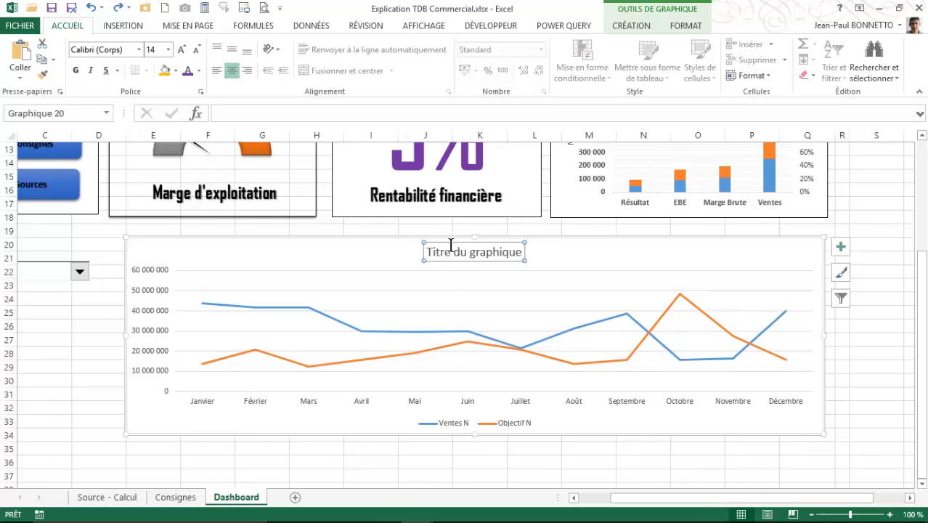
drag(428, 250, 555, 252)
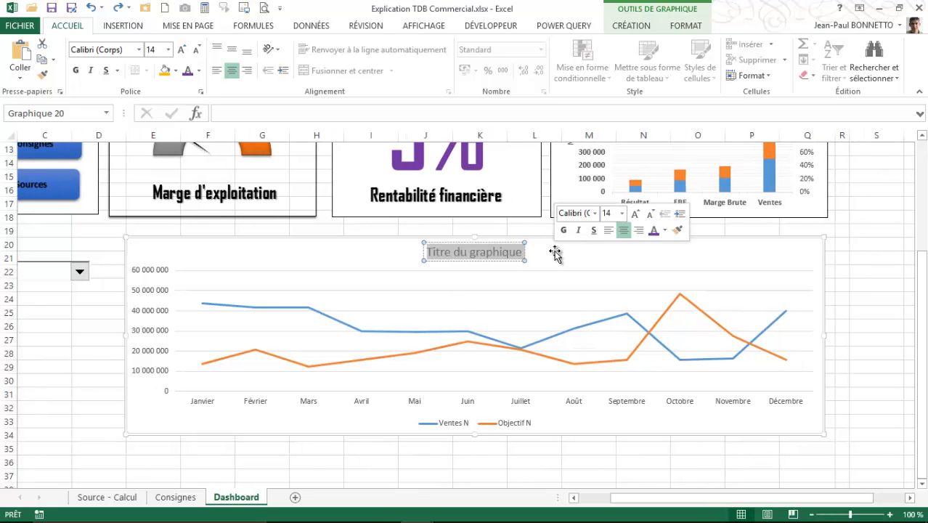
text(Evolutaion d)
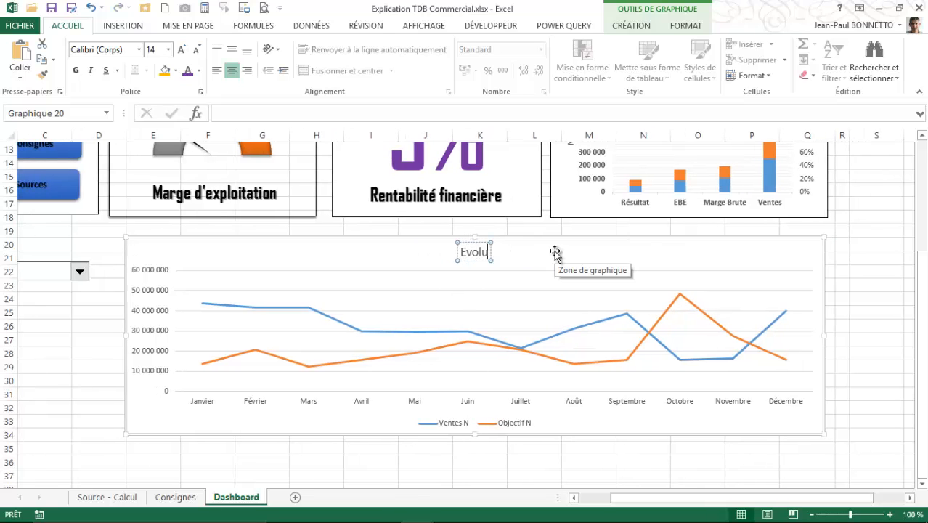
key(BackSpace)
key(BackSpace)
key(BackSpace)
key(BackSpace)
key(BackSpace)
key(BackSpace)
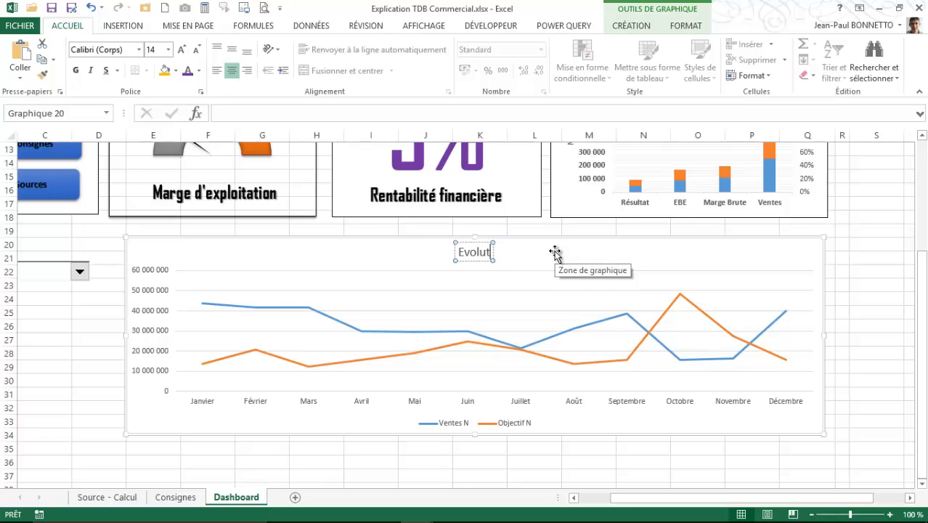
text(ion de)
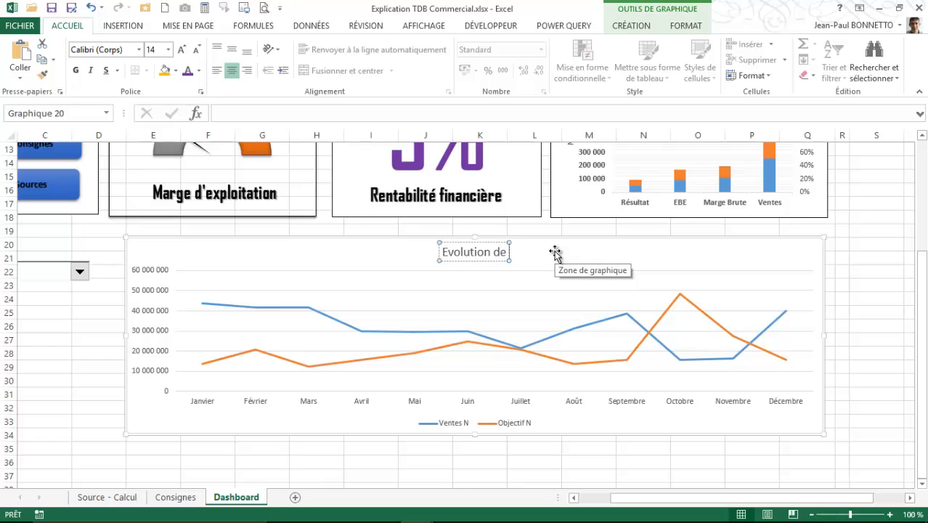
text(s ventre)
key(BackSpace)
key(BackSpace)
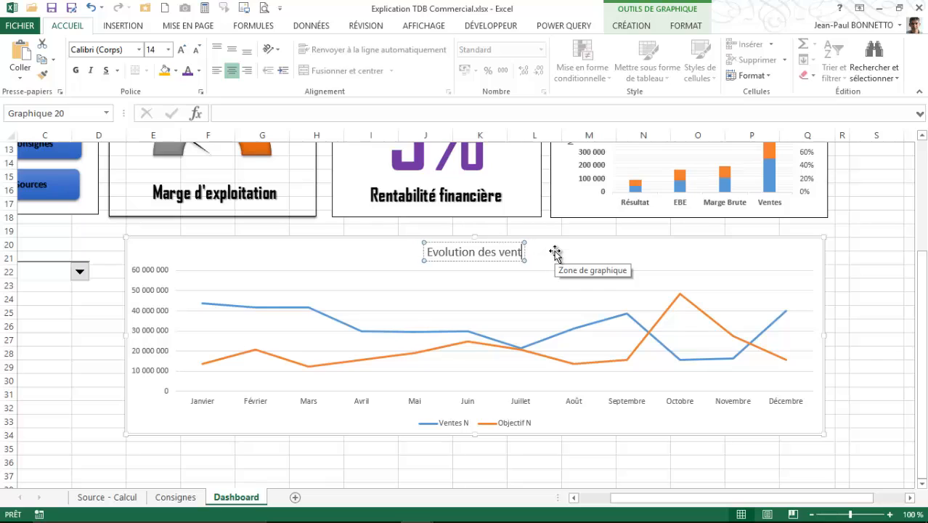
text(es)
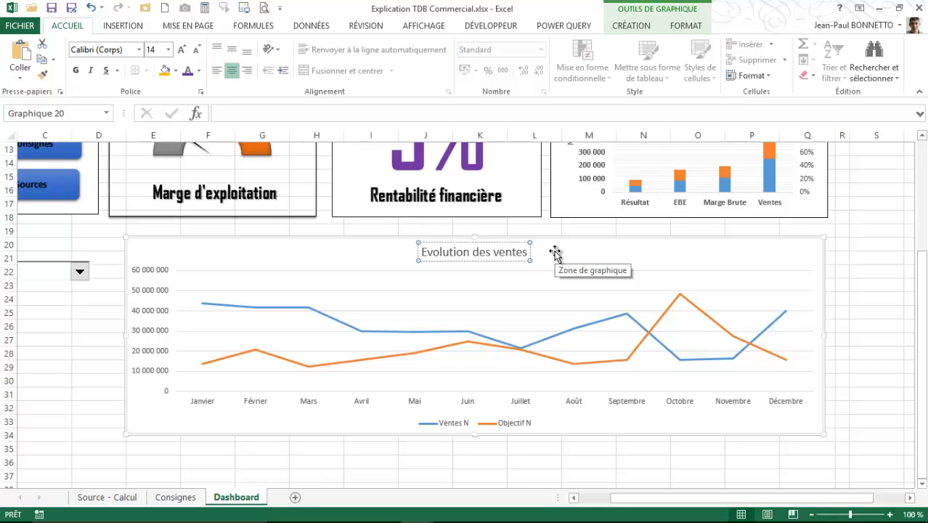
text( sur les)
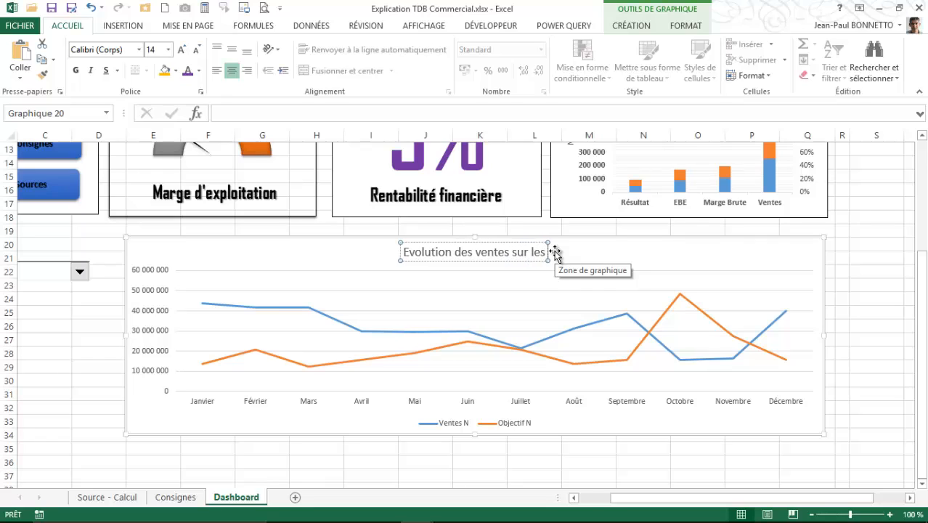
text( péri)
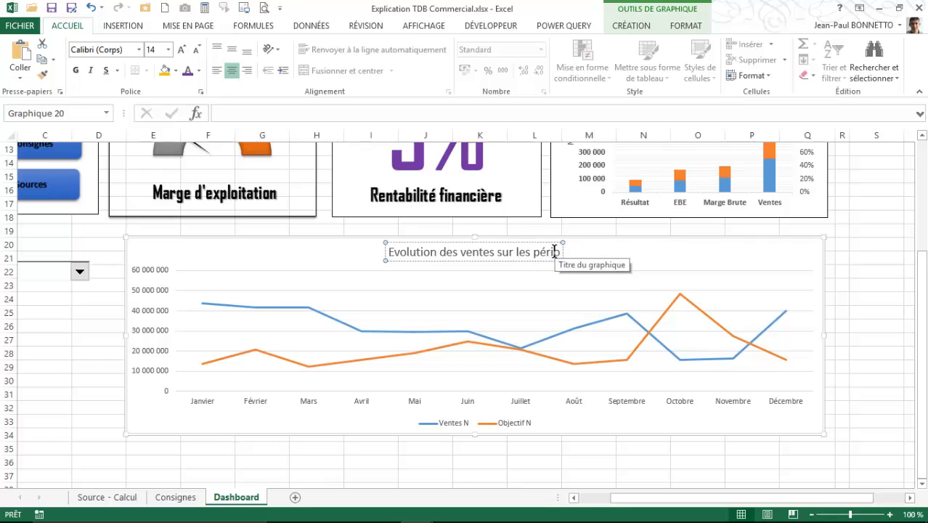
text(odes préce)
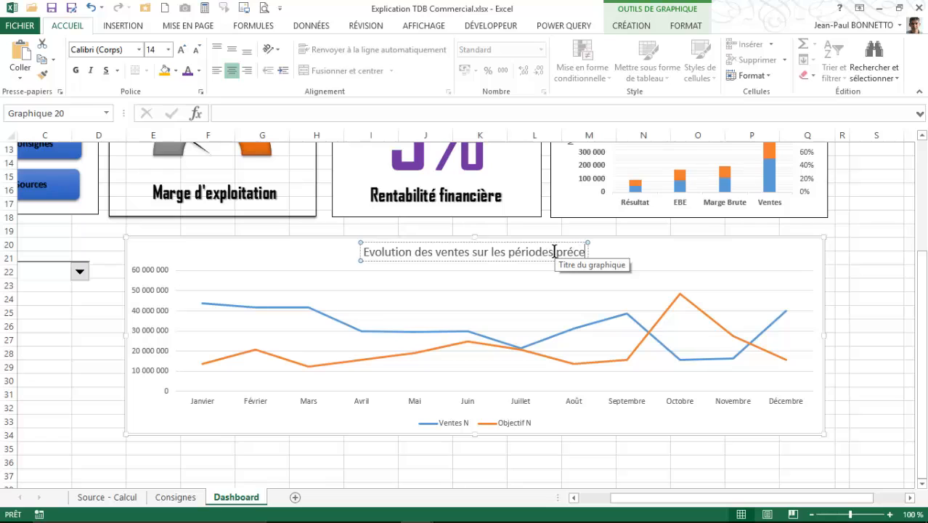
text(dents)
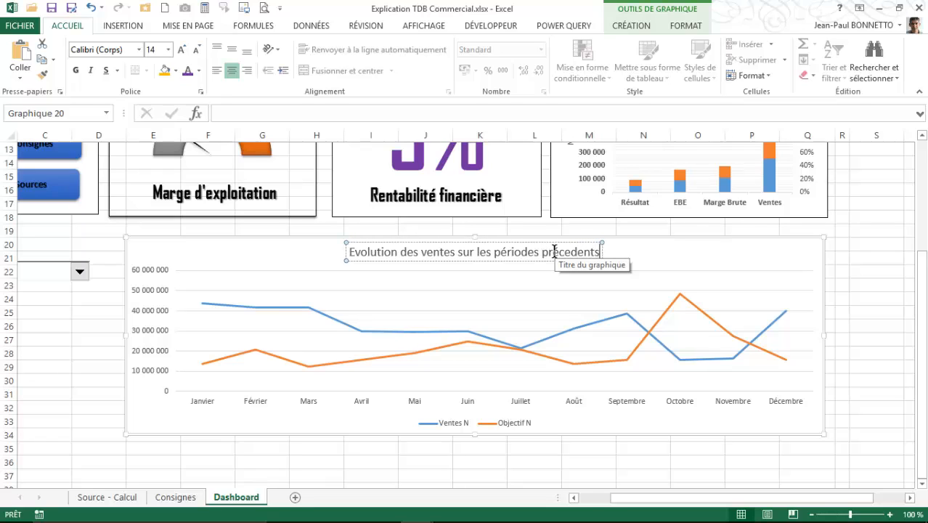
key(BackSpace)
text(es)
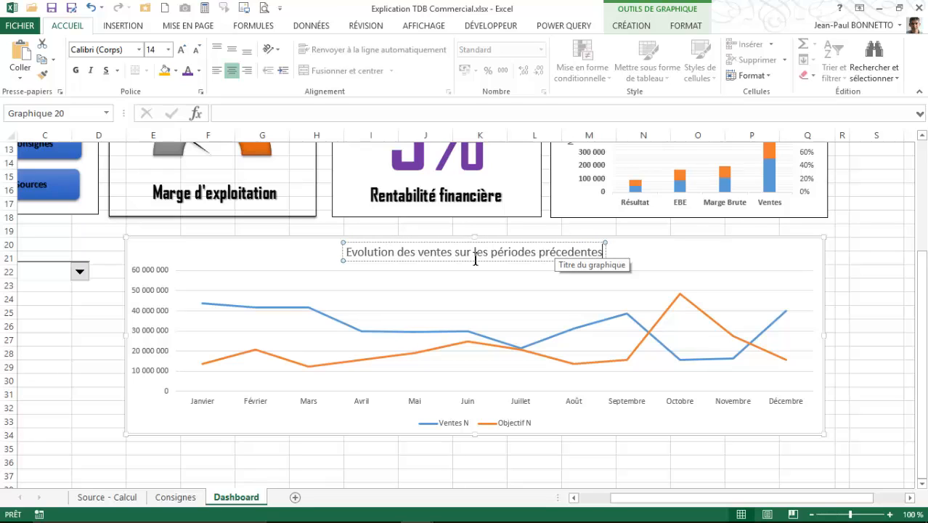
Replace the word 'sur' with 'VS' in the line chart's title.
click(474, 254)
key(BackSpace)
key(BackSpace)
key(BackSpace)
key(BackSpace)
text(V)
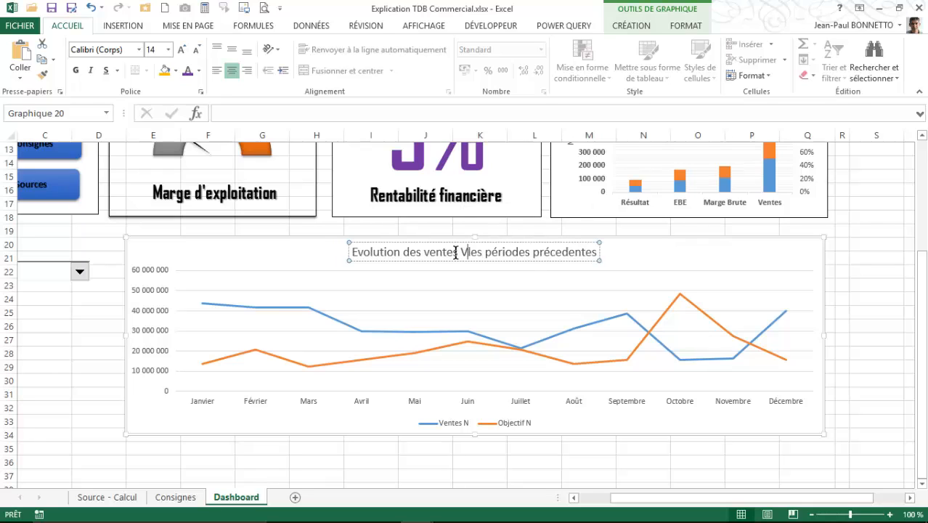
text(S)
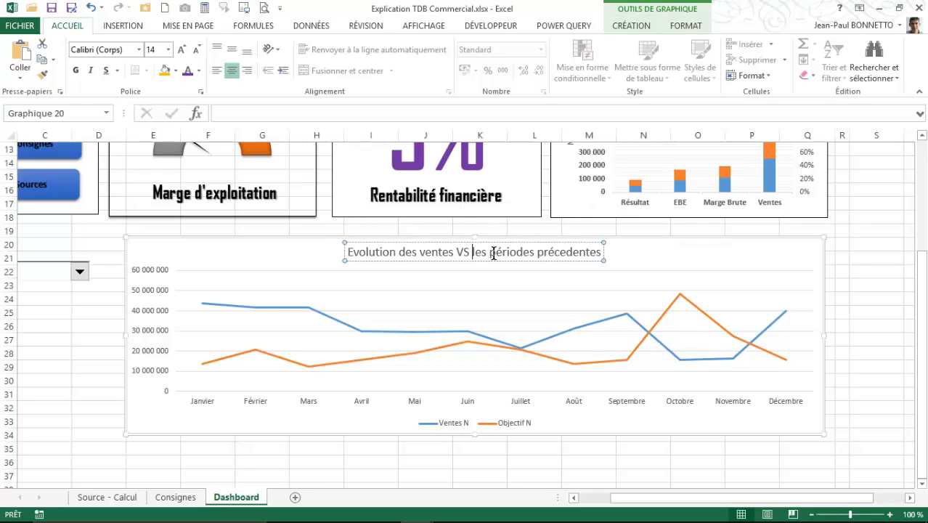
click(522, 284)
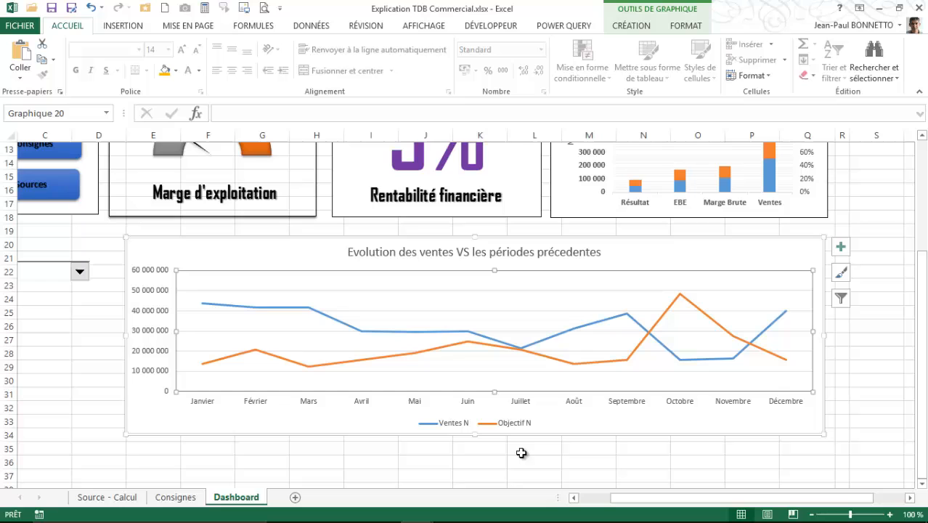
Delete the legend from the line chart.
click(494, 425)
drag(653, 499, 621, 498)
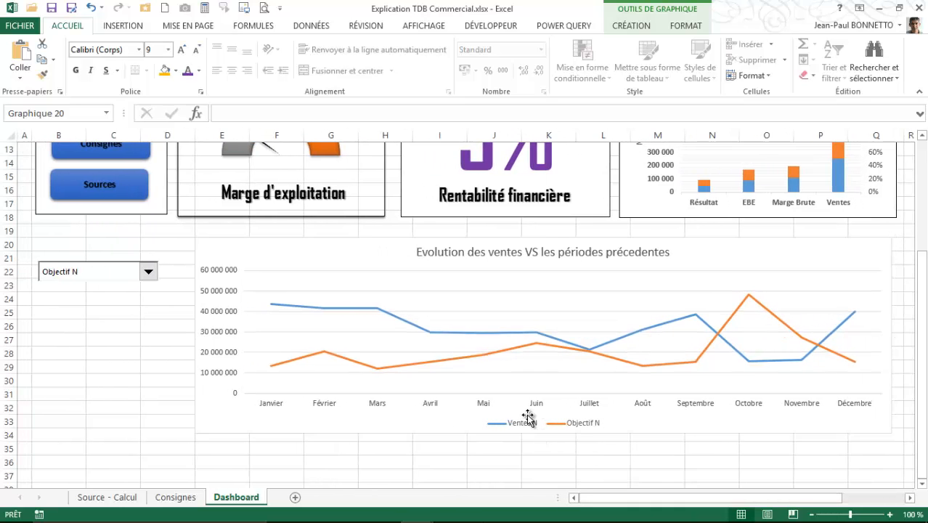
key(Delete)
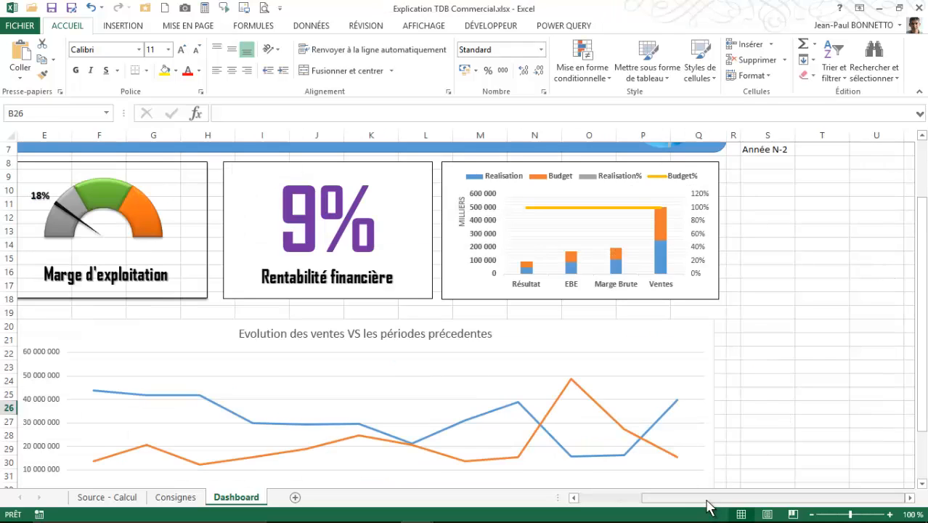
Draw a horizontal straight line about 1.88 cm long across cell B25, below the combo box.
drag(706, 500, 586, 500)
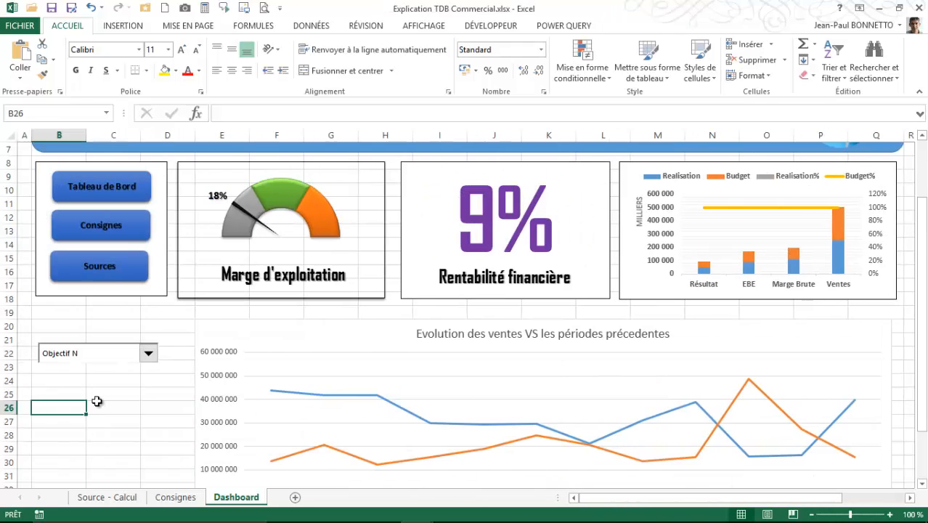
click(67, 393)
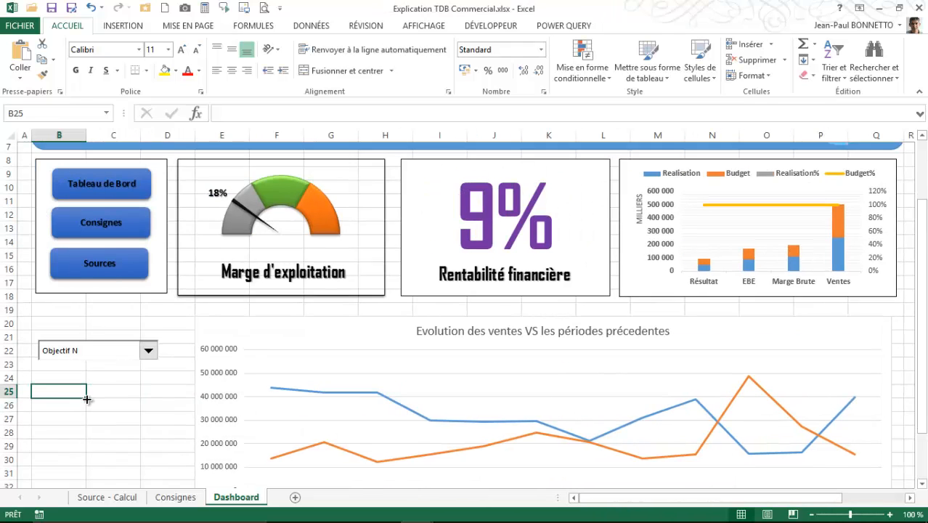
scroll(75, 396, down, 1)
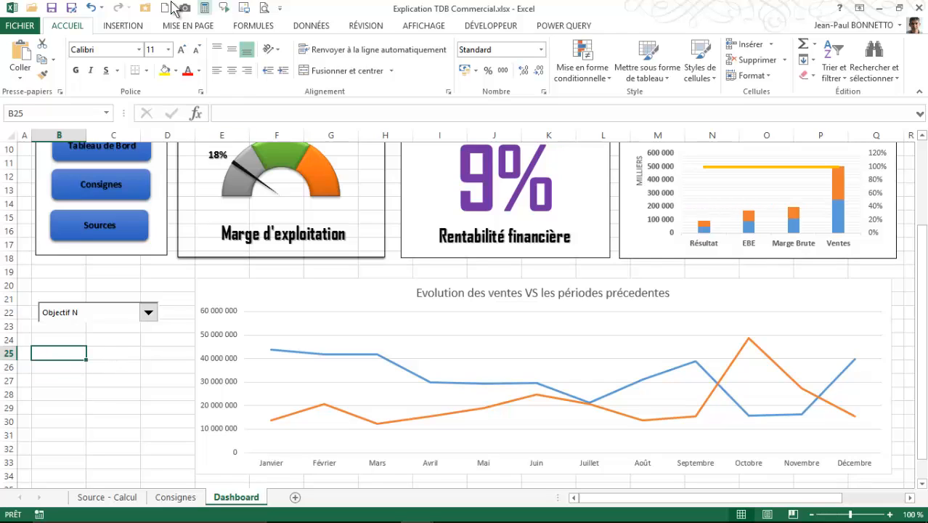
click(122, 26)
click(178, 80)
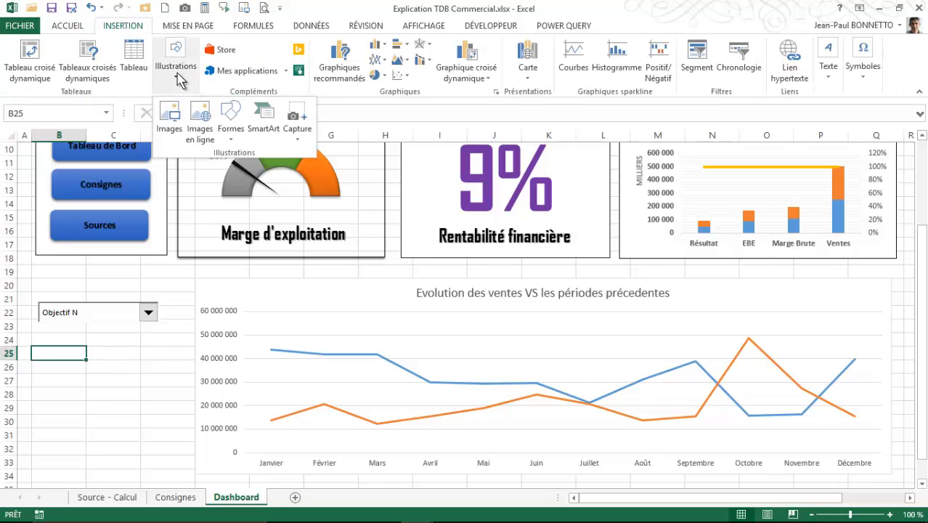
click(230, 119)
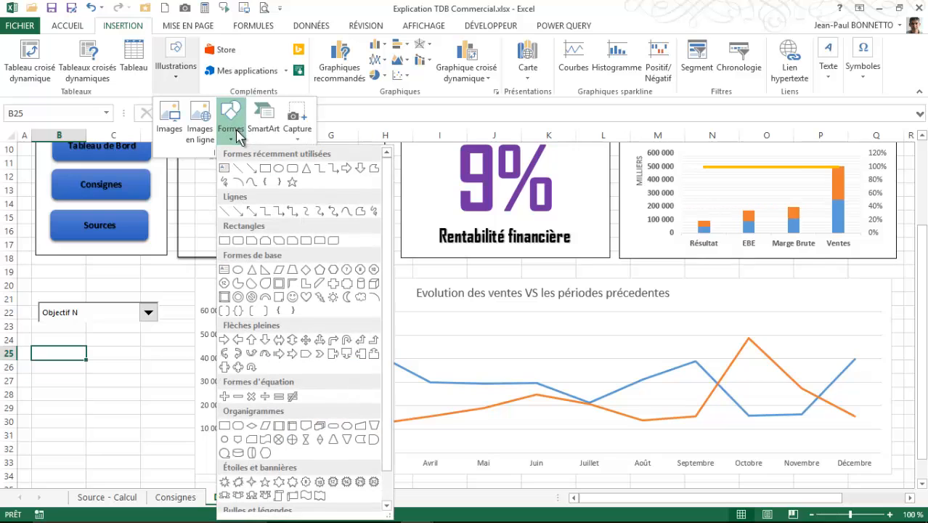
click(237, 169)
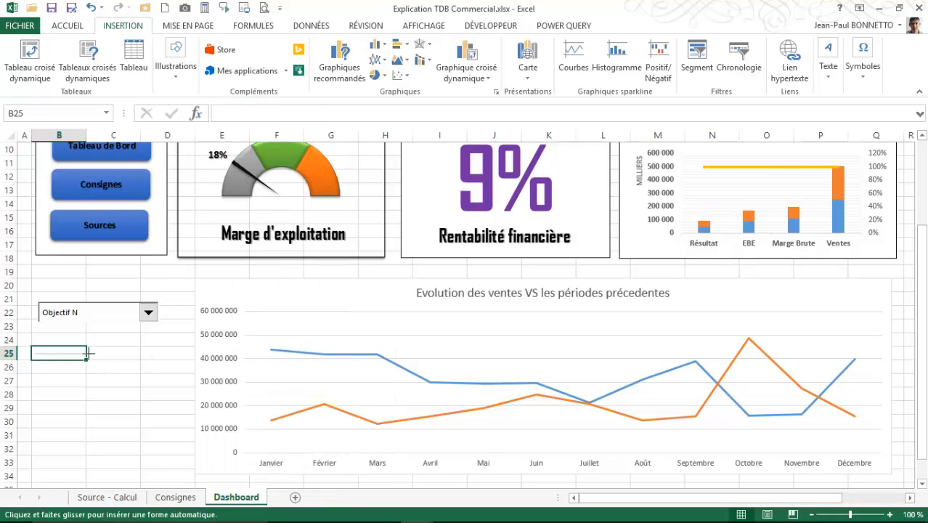
drag(84, 354, 34, 353)
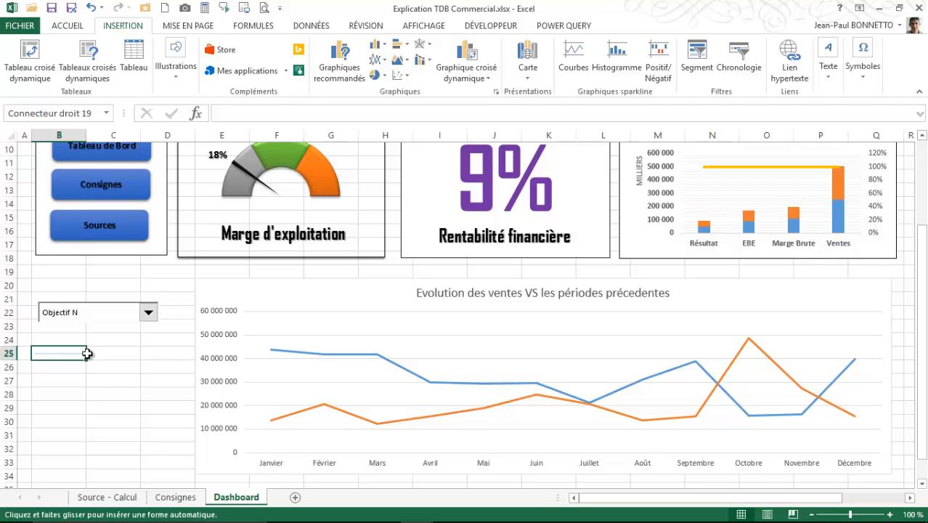
Give the line in B25 the boldest blue preset shape style and an outline weight of 2¼ pt.
click(322, 77)
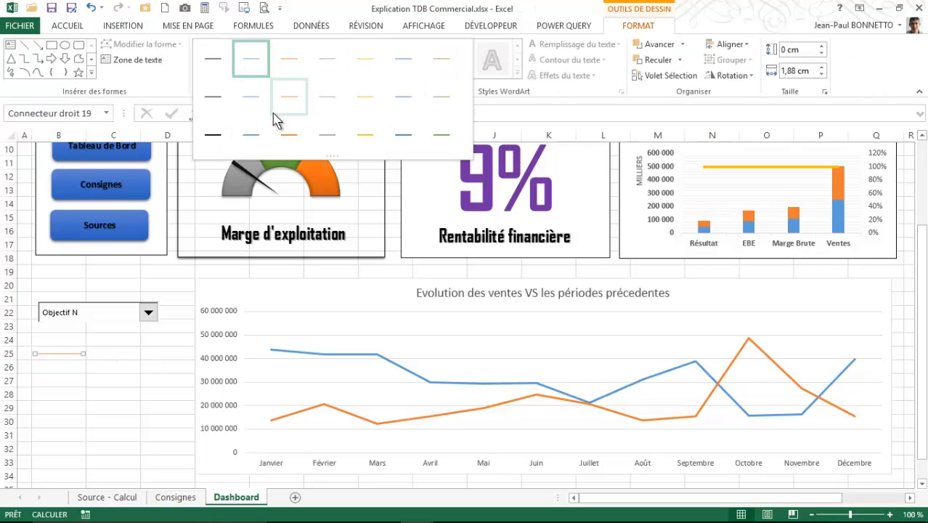
click(253, 130)
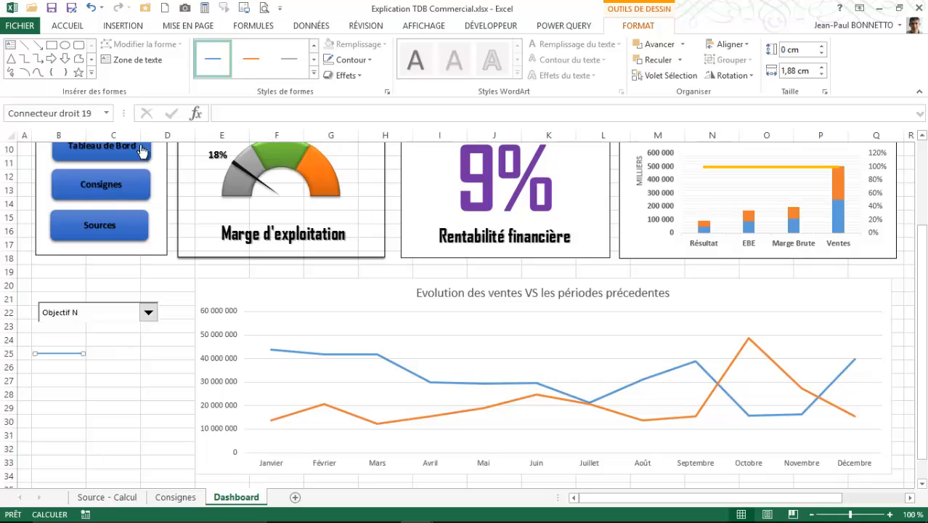
click(356, 79)
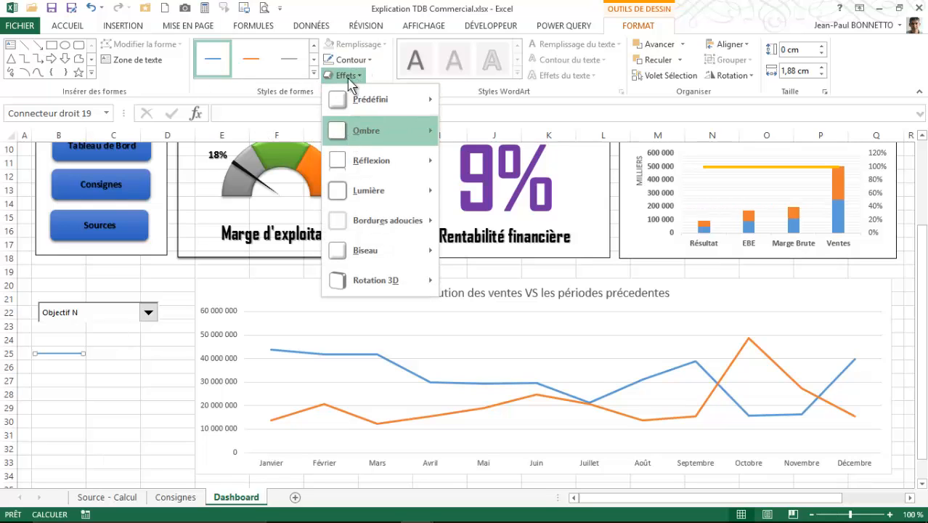
click(352, 60)
click(353, 61)
mouse_move(376, 245)
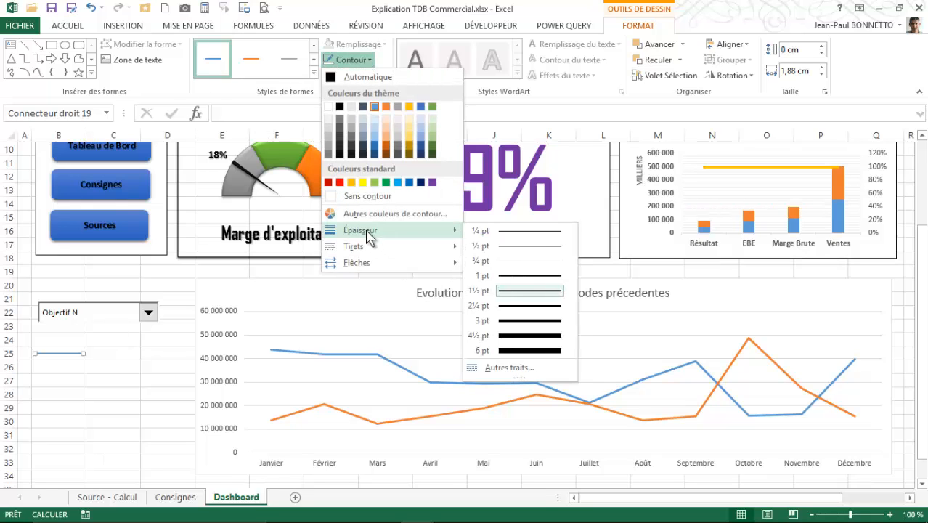
click(503, 302)
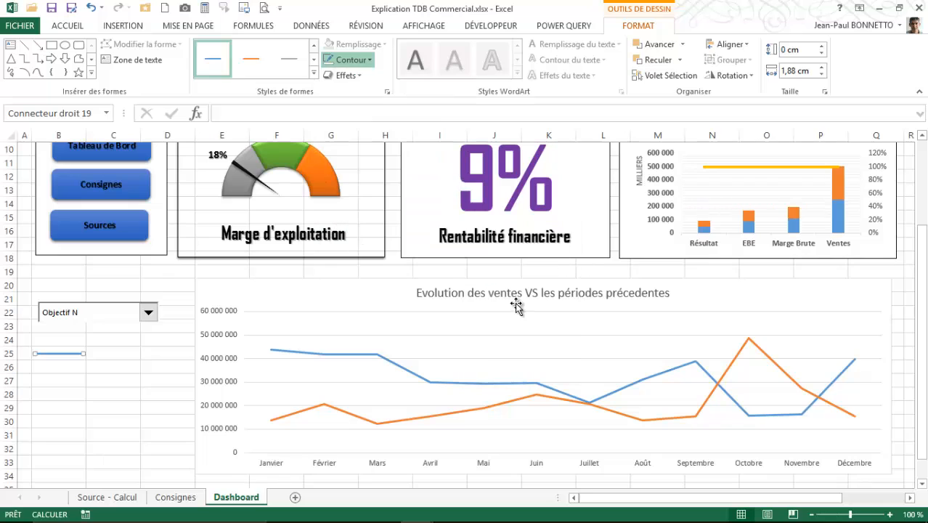
Enter the label 'Ventes actuelles' in cell C25, beside the blue line.
click(117, 357)
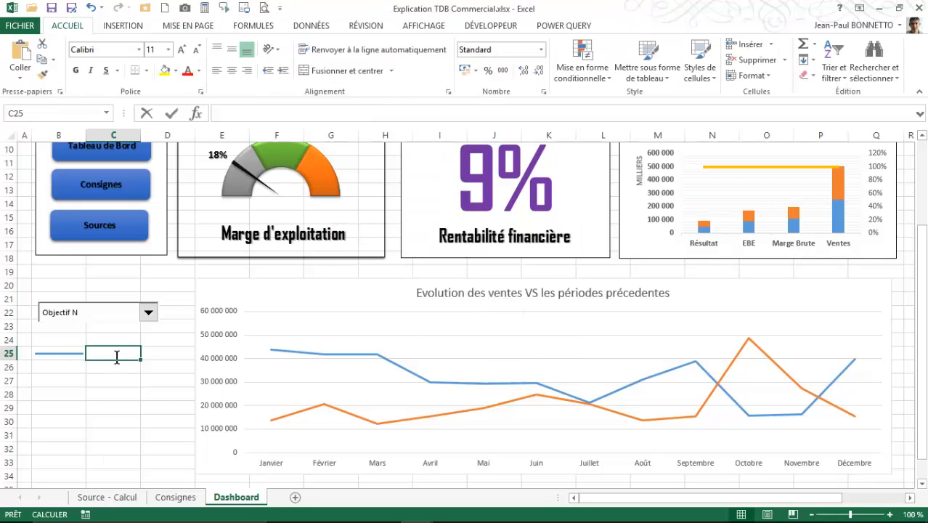
text(Cent)
key(BackSpace)
key(BackSpace)
key(BackSpace)
key(BackSpace)
key(BackSpace)
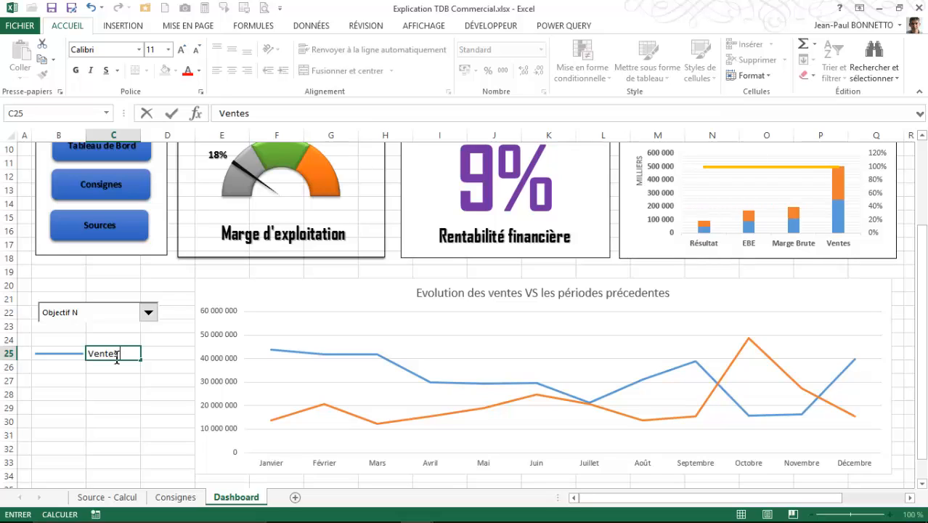
text(Ventes actuelles)
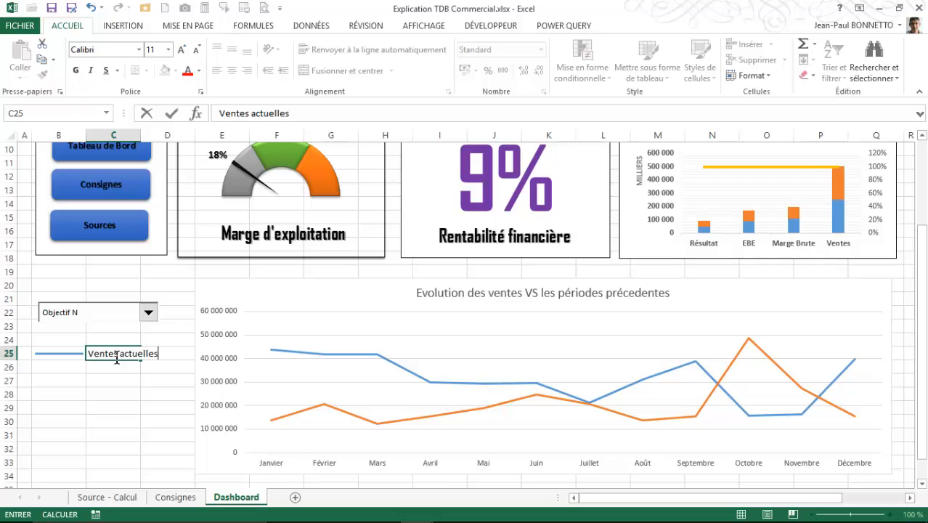
Duplicate the blue line from B25 into cell B26, directly below the original.
click(64, 365)
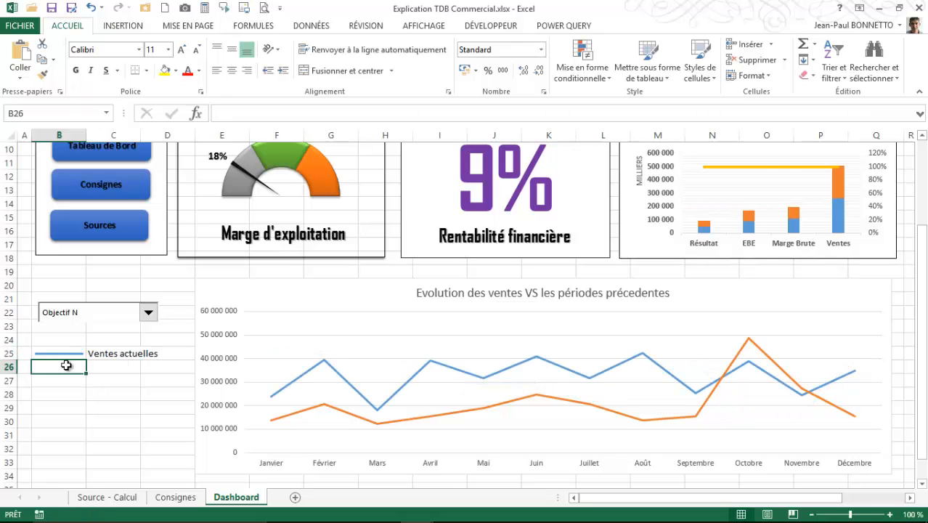
click(66, 354)
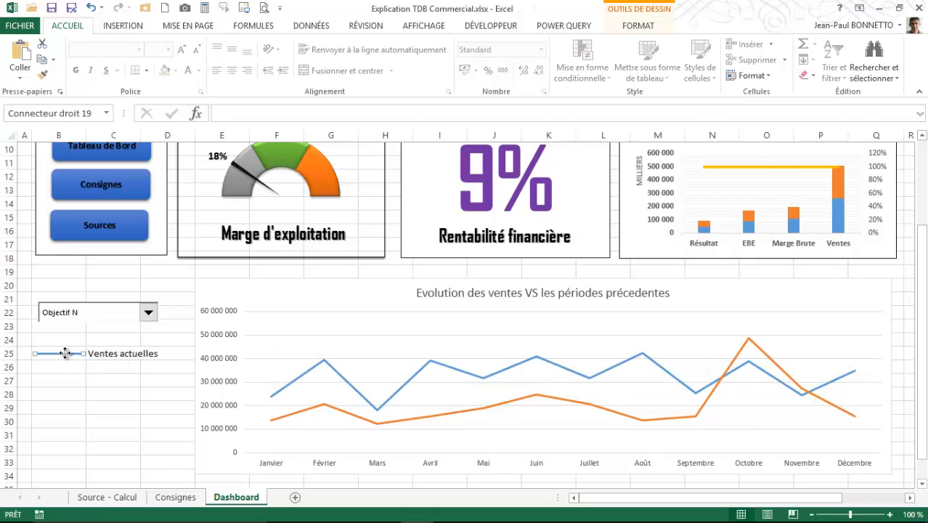
drag(65, 355, 69, 374)
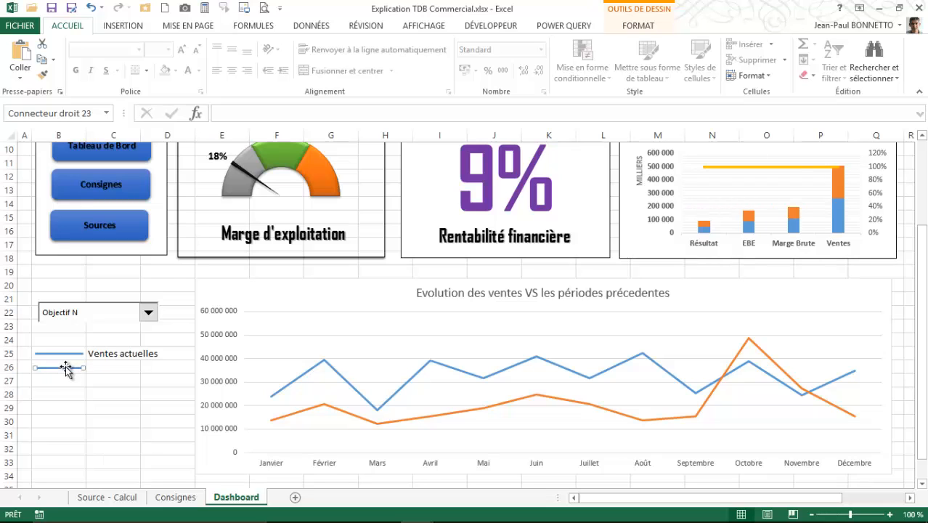
Give the line in B26 the boldest orange preset shape style and an outline weight of 2¼ pt.
click(637, 25)
click(314, 73)
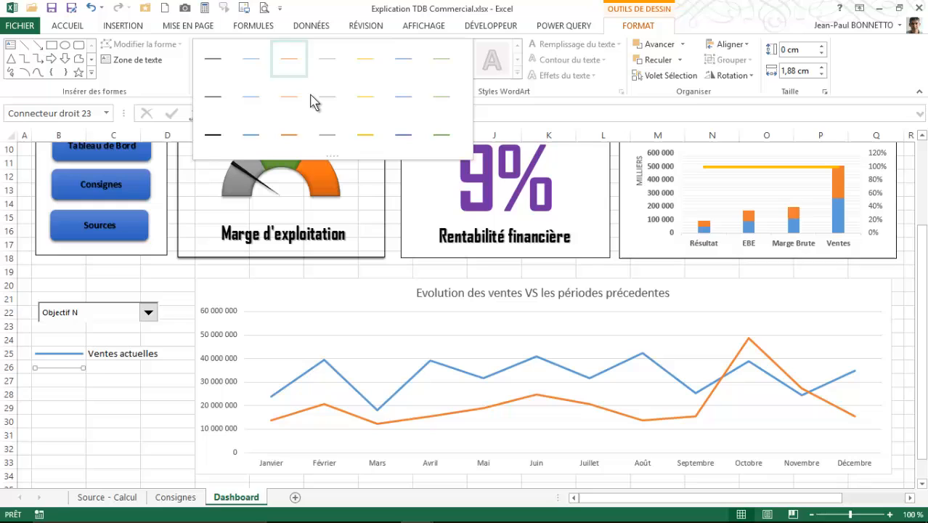
click(300, 140)
click(356, 60)
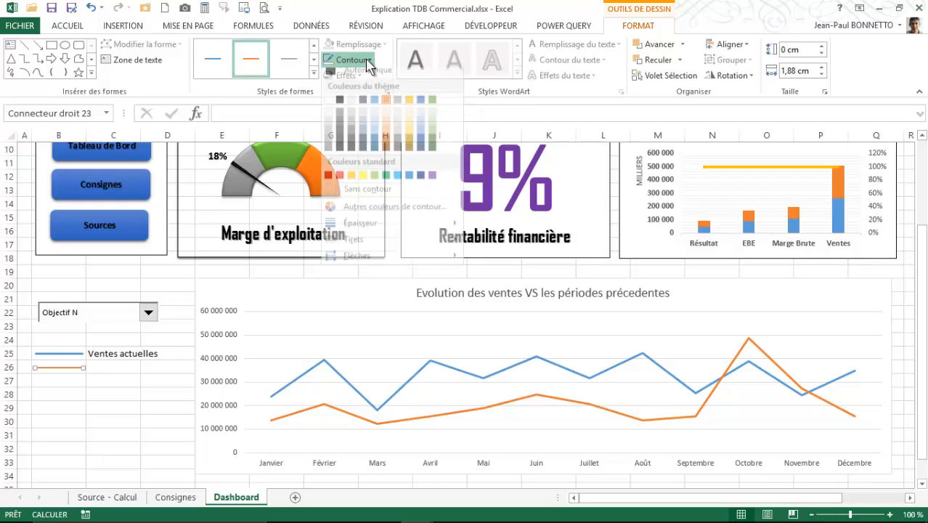
mouse_move(363, 231)
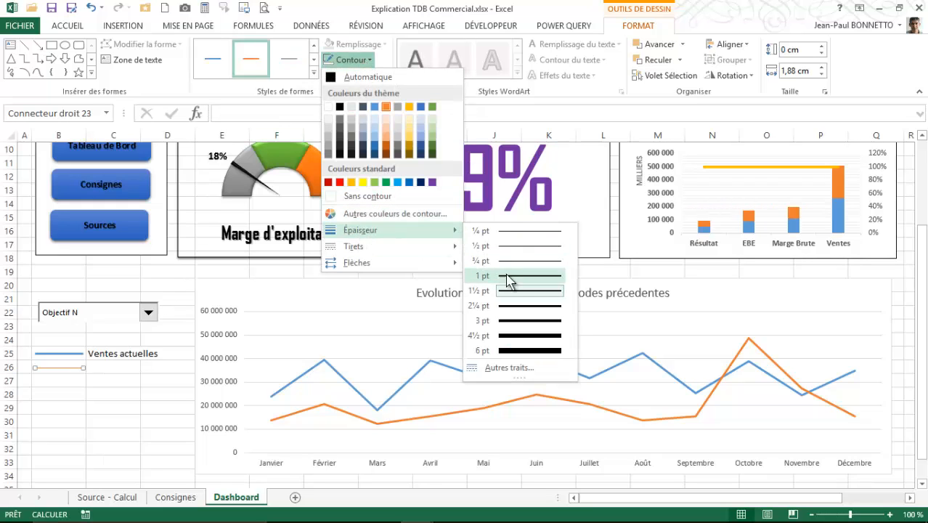
click(513, 309)
Switch the combo box to Année N-1 to check how the line chart responds.
click(119, 368)
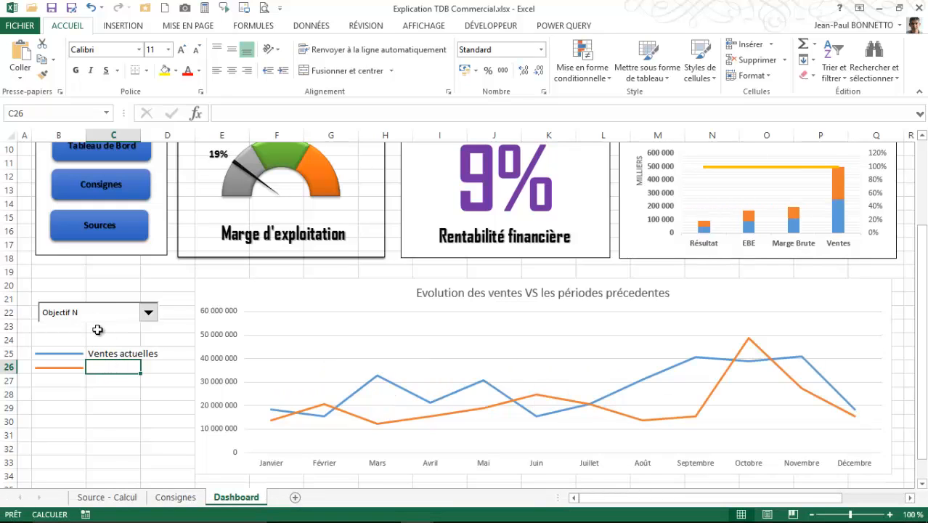
click(149, 312)
click(72, 336)
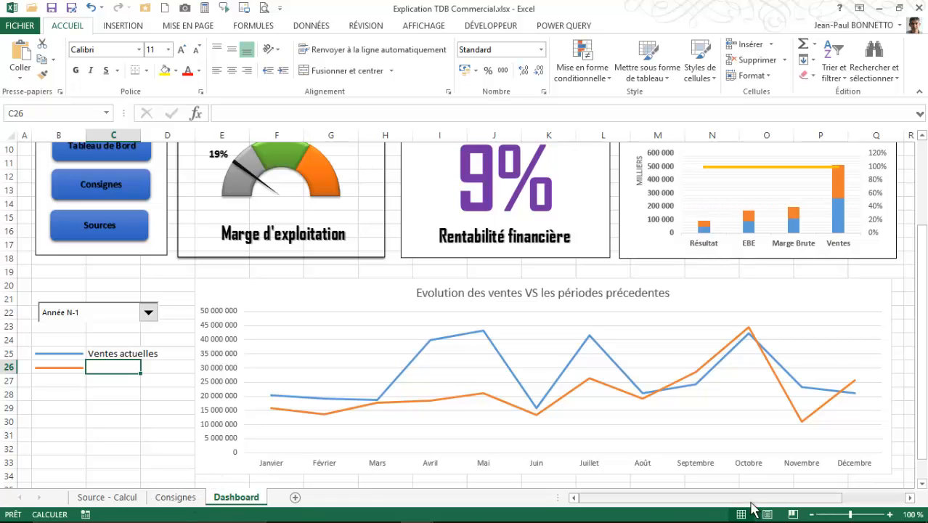
Begin an INDEX formula in cell S9, below the combo box's source list, with the named range Liste as its array.
drag(922, 405, 922, 401)
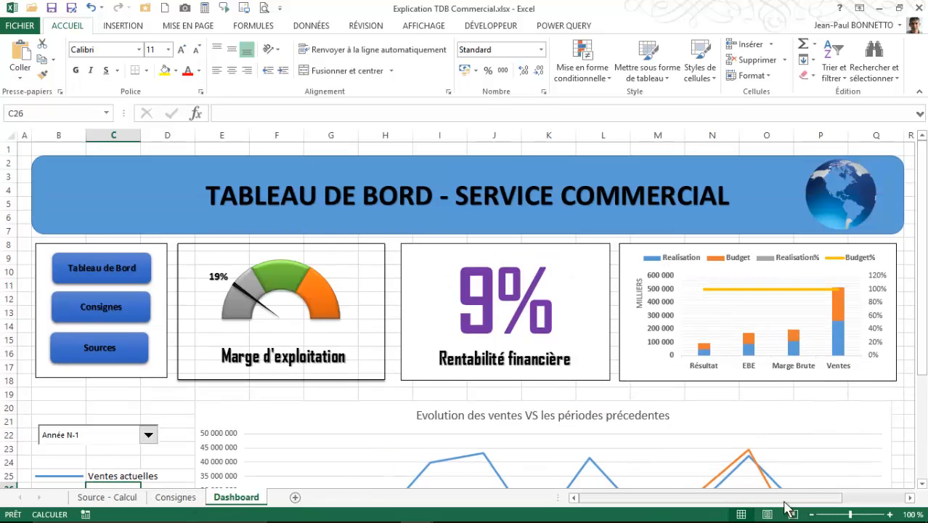
drag(788, 498, 858, 501)
click(783, 287)
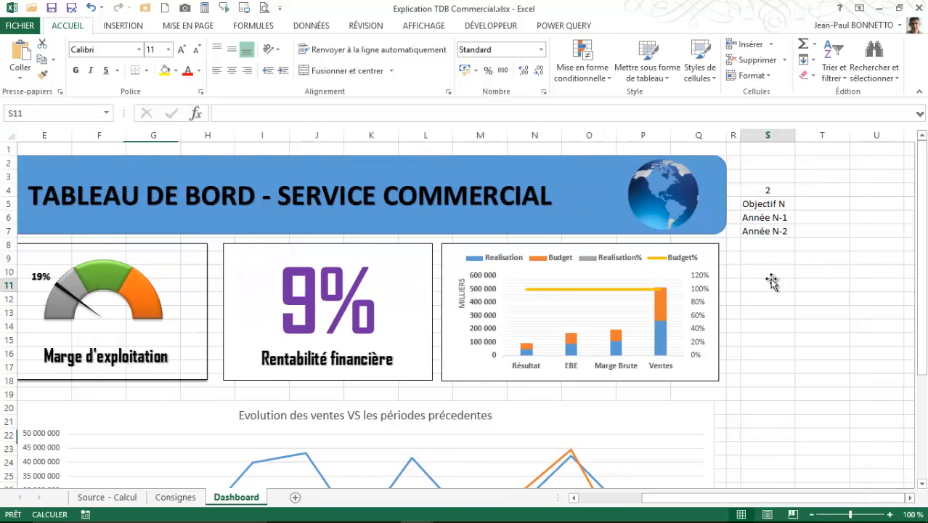
click(769, 165)
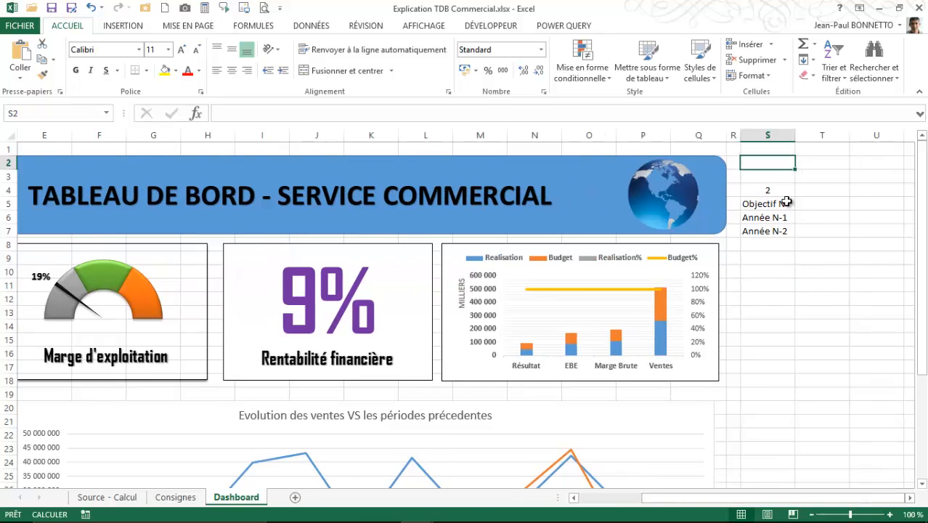
click(773, 259)
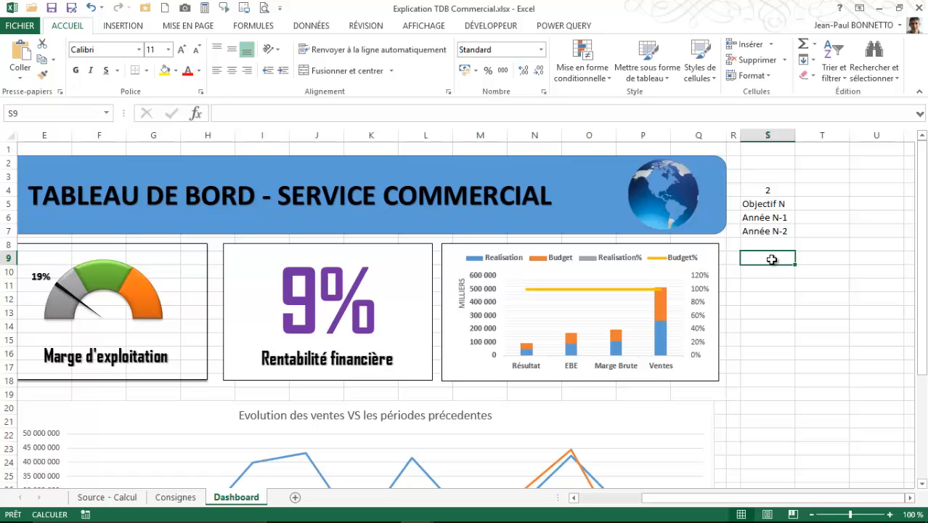
text(=)
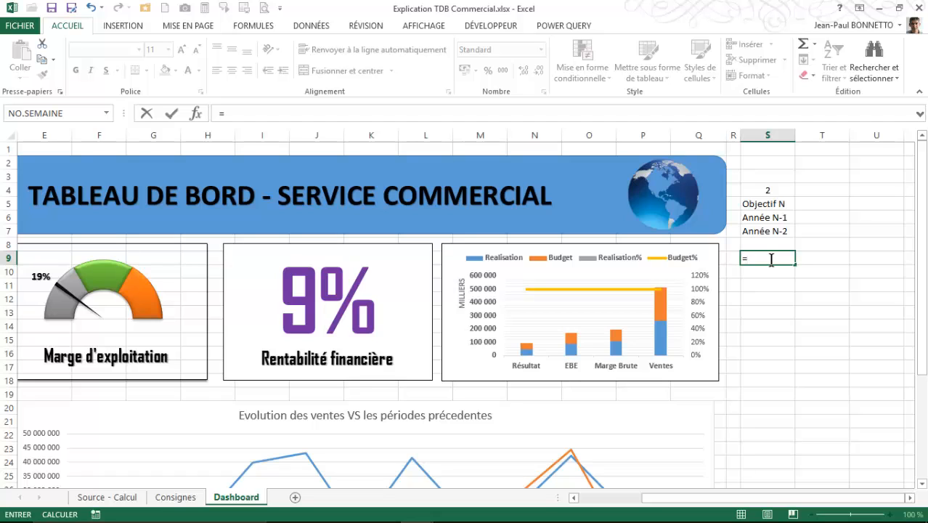
text(inde)
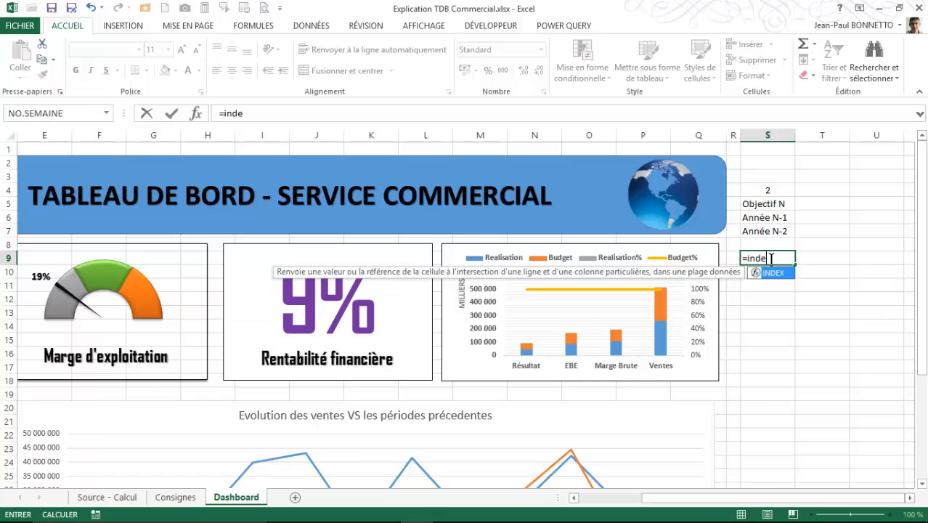
text(x()
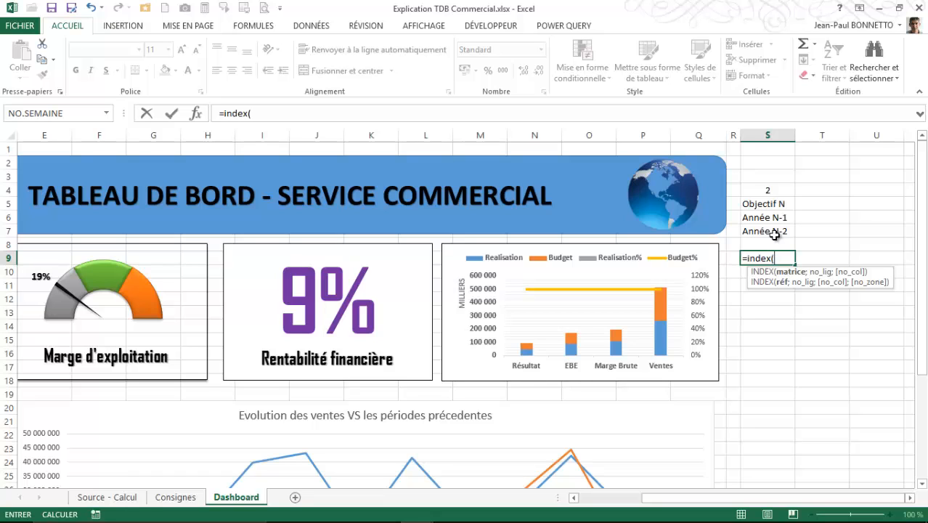
key(F3)
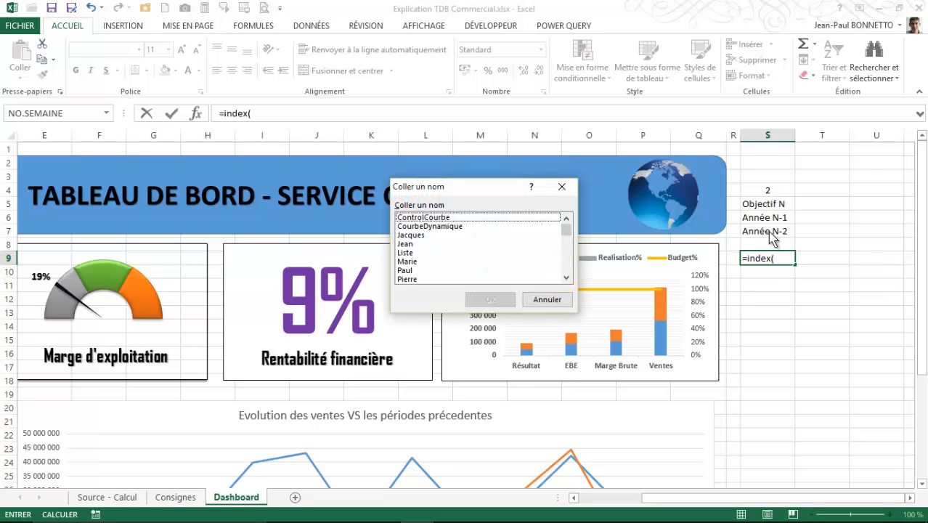
click(405, 252)
double_click(407, 253)
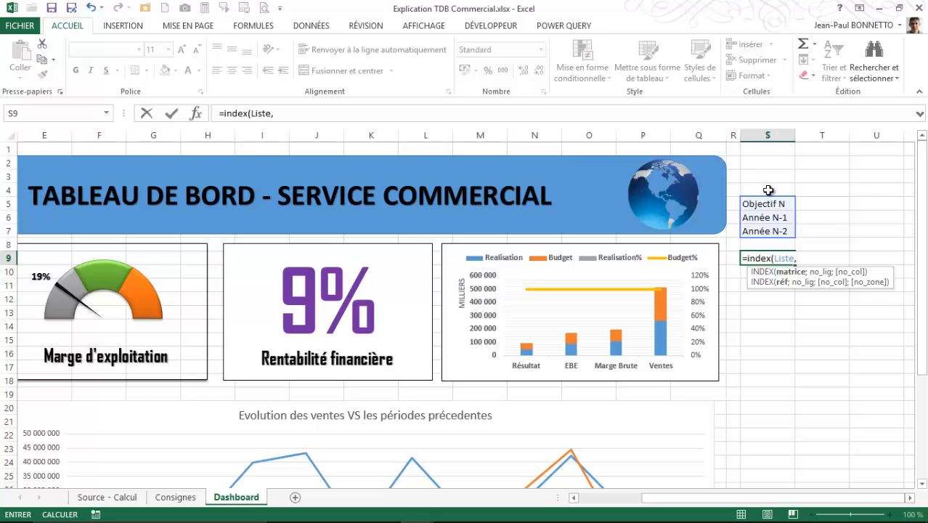
Add the name ControlCourbe as the row argument in S9 and try to validate =index(Liste,+ControlCourbe).
key(F3)
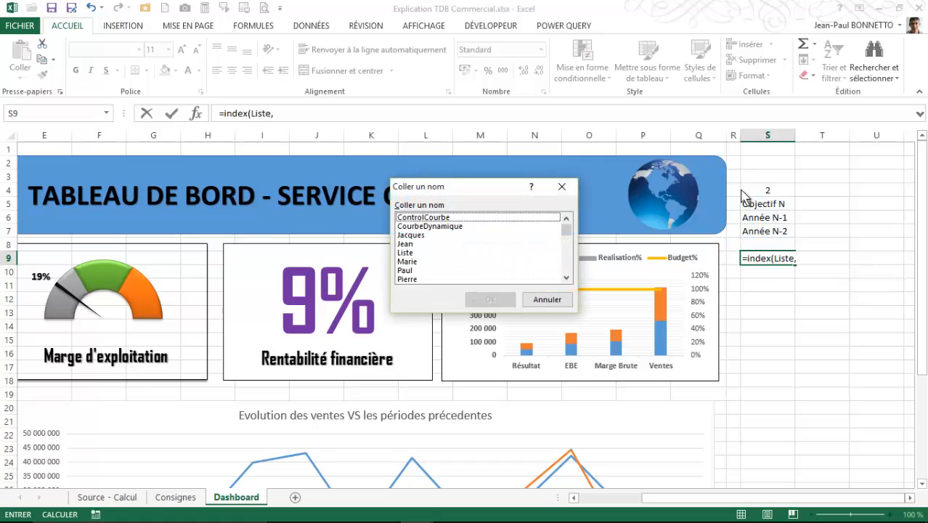
click(432, 218)
click(490, 300)
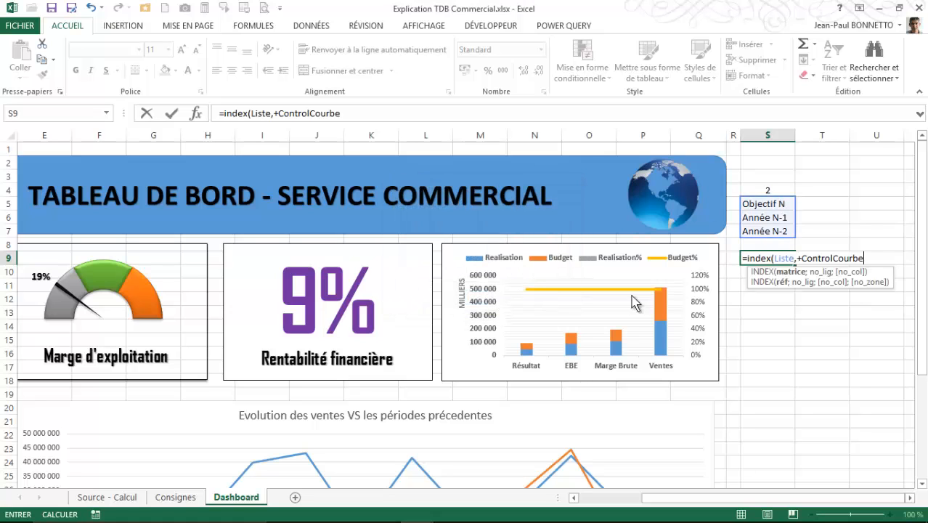
text())
key(Return)
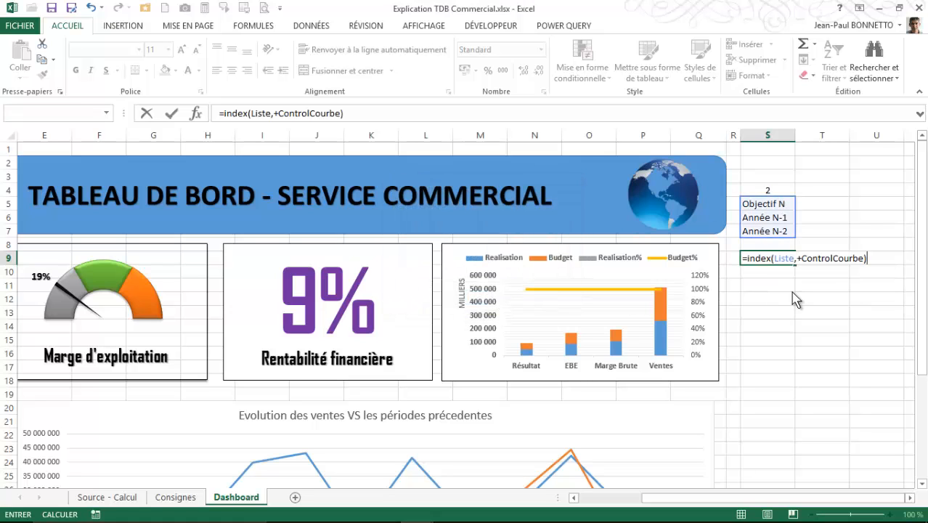
Correct the argument separator in S9 so the formula reads =INDEX(Liste;ControlCourbe), and validate it.
click(432, 341)
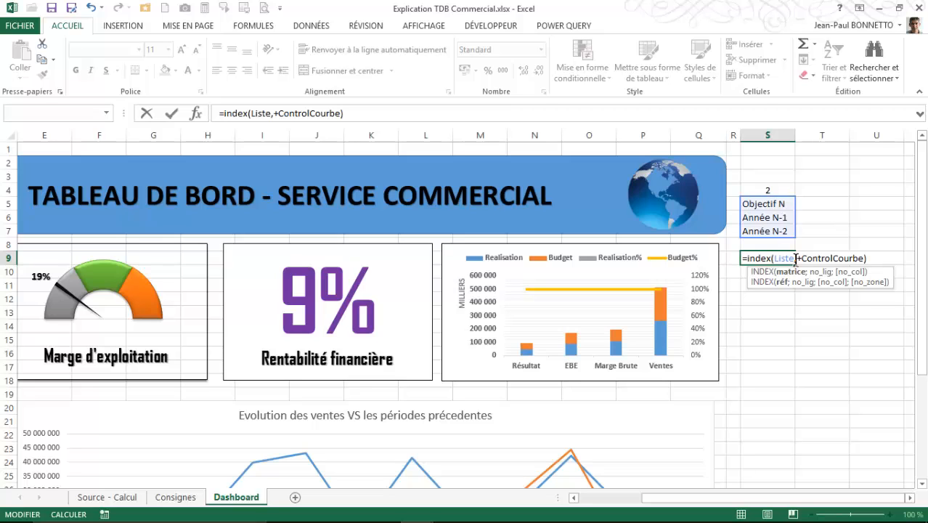
key(BackSpace)
key(Delete)
text(;)
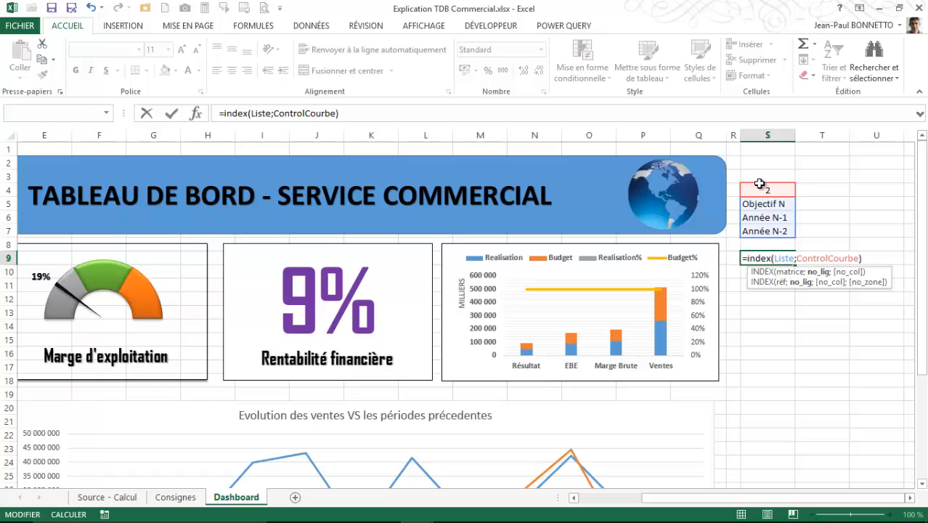
key(Return)
click(768, 258)
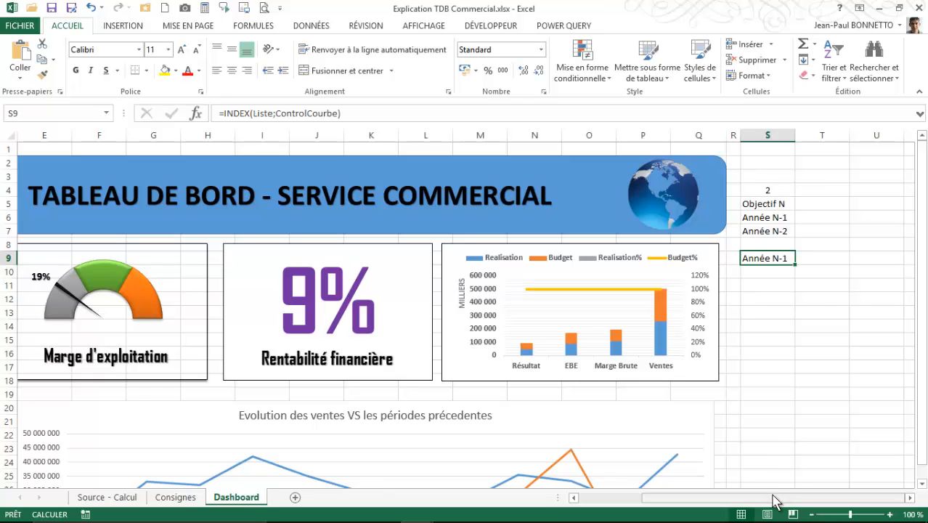
Switch the combo box to Objectif N and check that the INDEX formula in S9 follows the selection.
drag(767, 499, 706, 498)
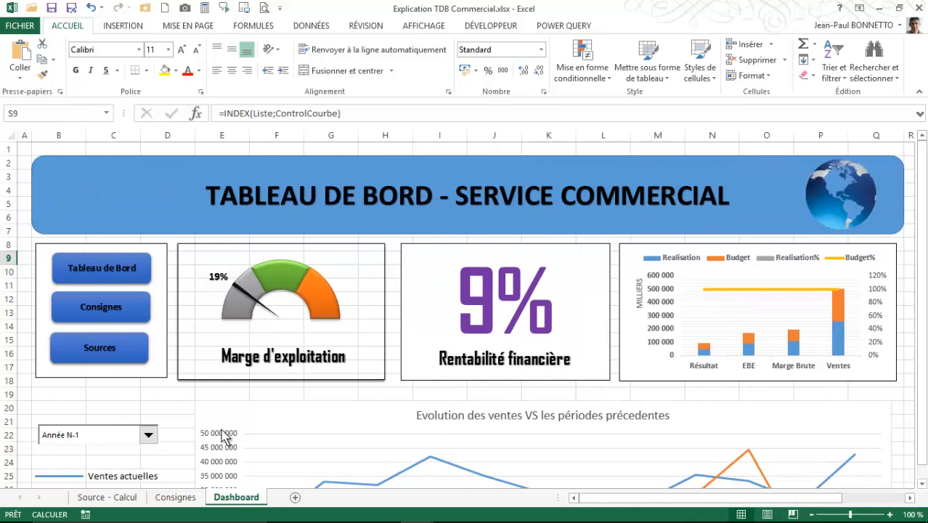
click(149, 435)
click(78, 446)
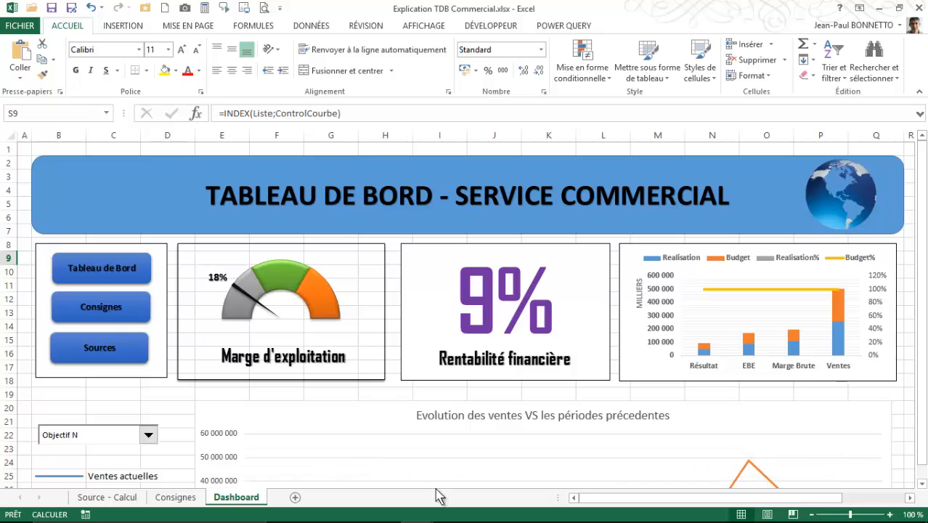
drag(629, 499, 691, 501)
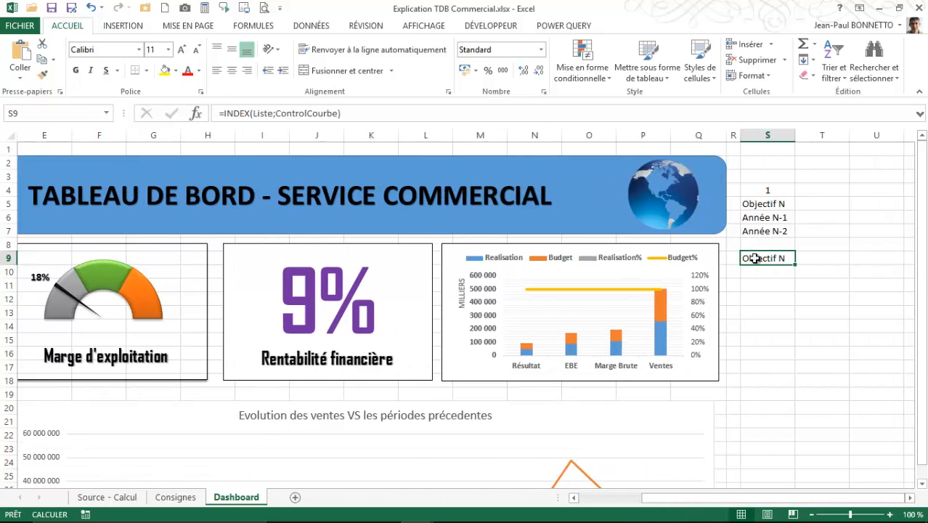
click(761, 361)
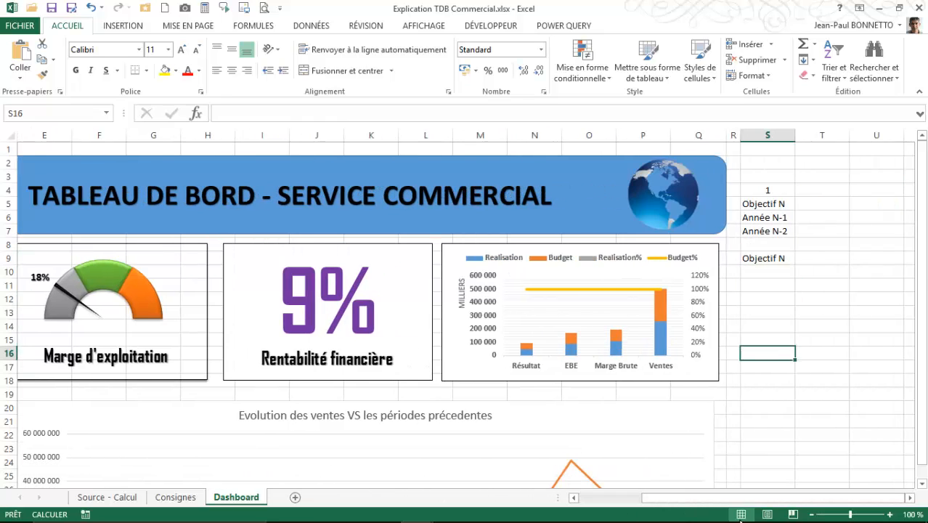
Link cell C26, beside the orange line, to the selected series name with the formula =S9.
drag(741, 499, 494, 485)
scroll(494, 485, down, 2)
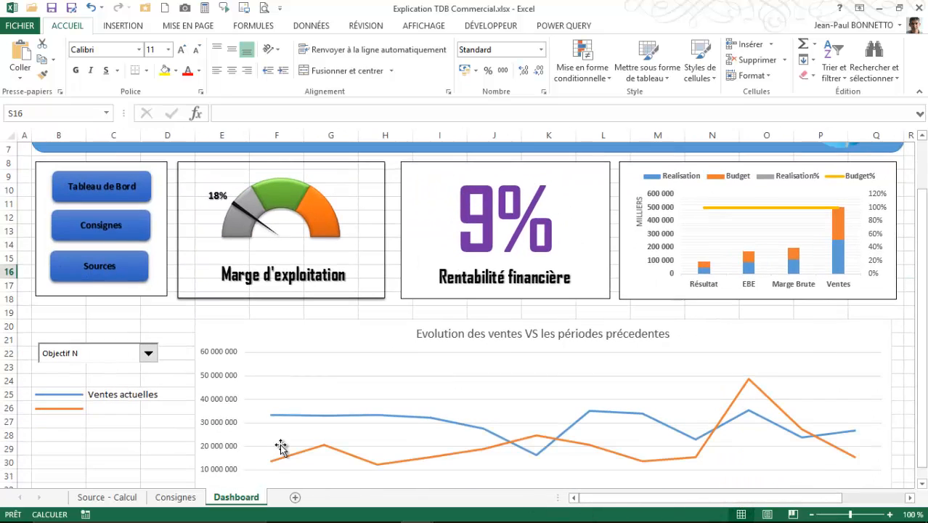
click(114, 410)
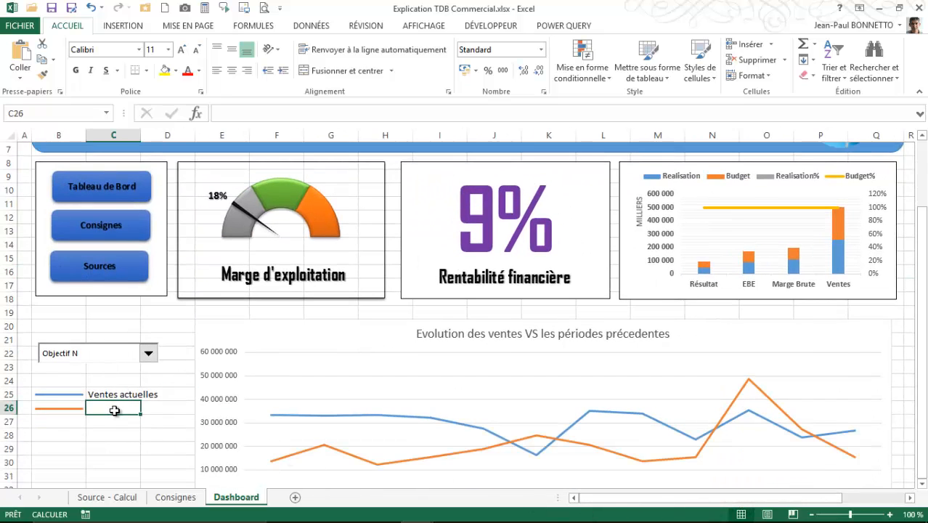
text(=)
drag(584, 498, 711, 503)
click(754, 180)
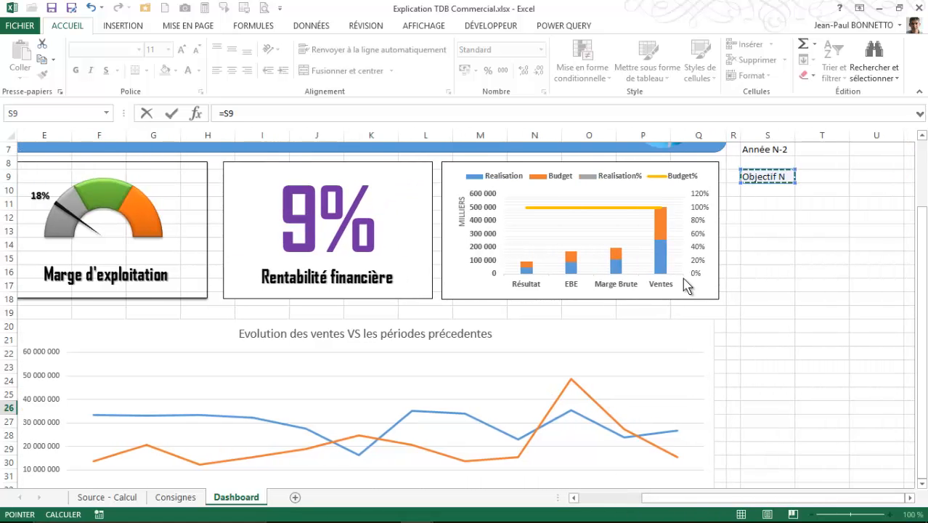
key(Return)
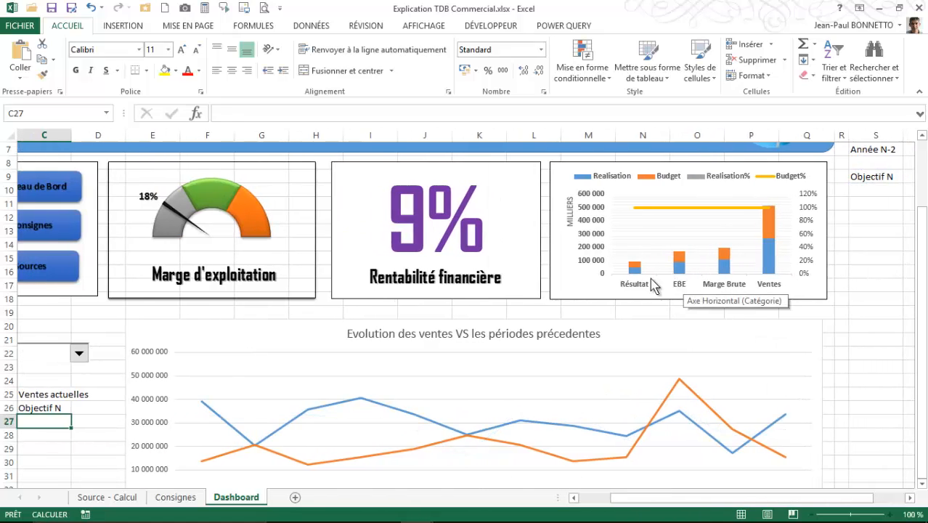
Test the legend label in C26 by choosing Année N-1 and Année N-2 in the combo box.
drag(612, 501, 571, 506)
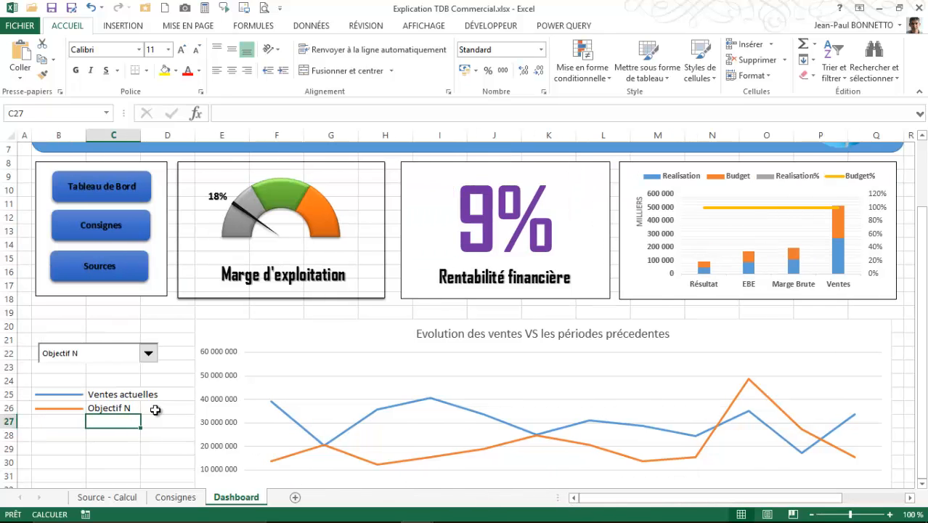
click(149, 354)
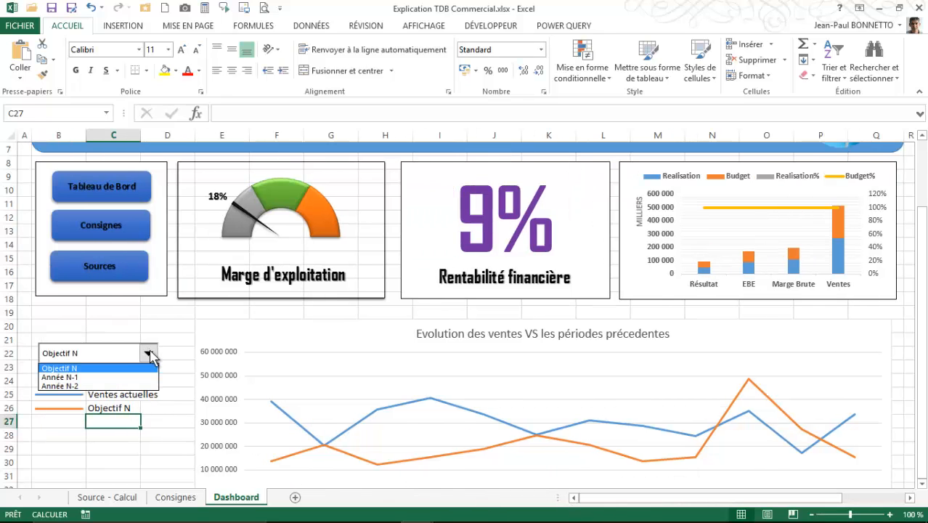
click(70, 378)
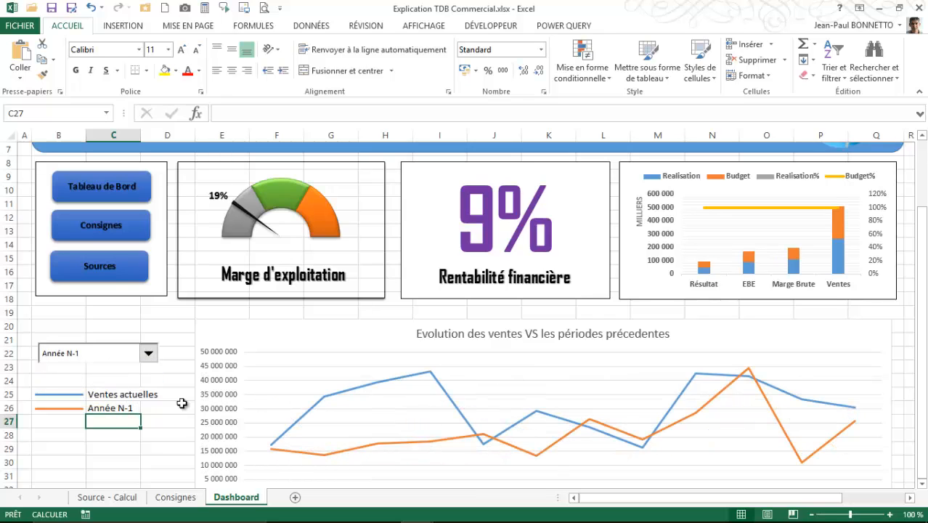
click(151, 358)
click(76, 386)
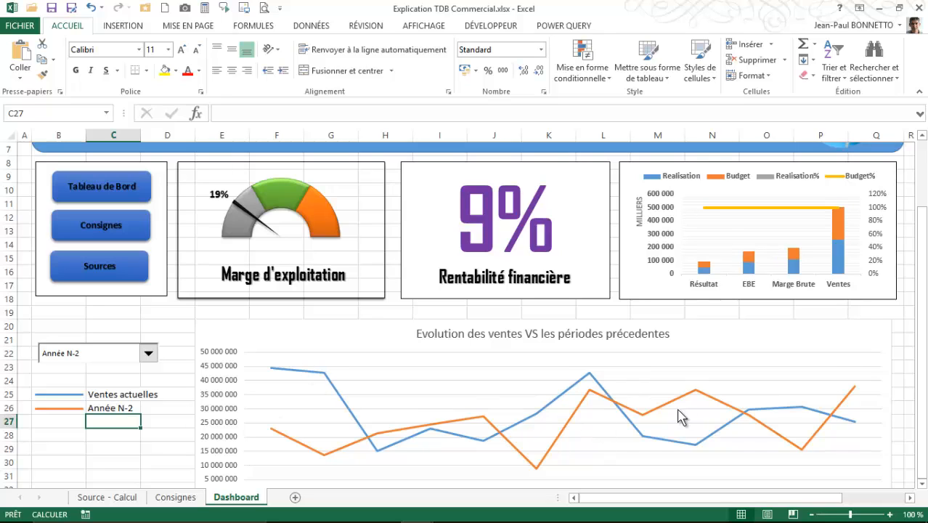
click(317, 330)
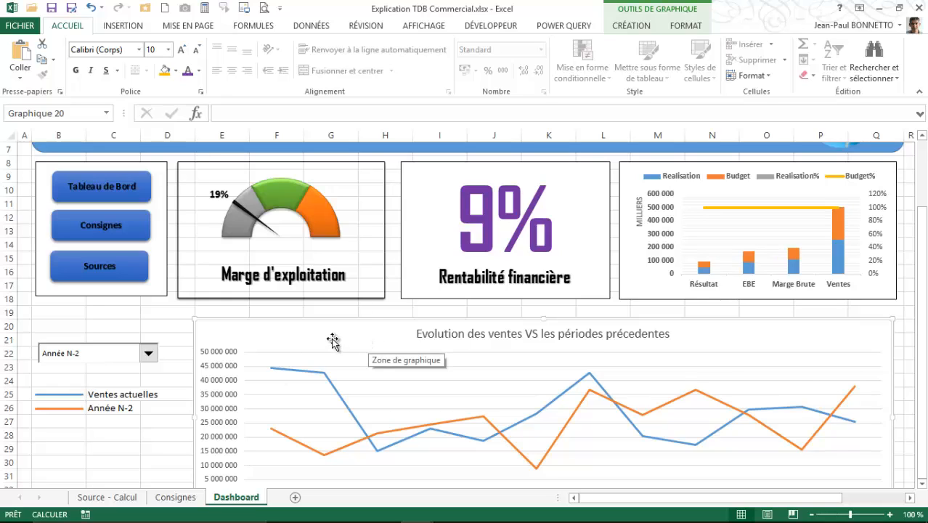
click(430, 334)
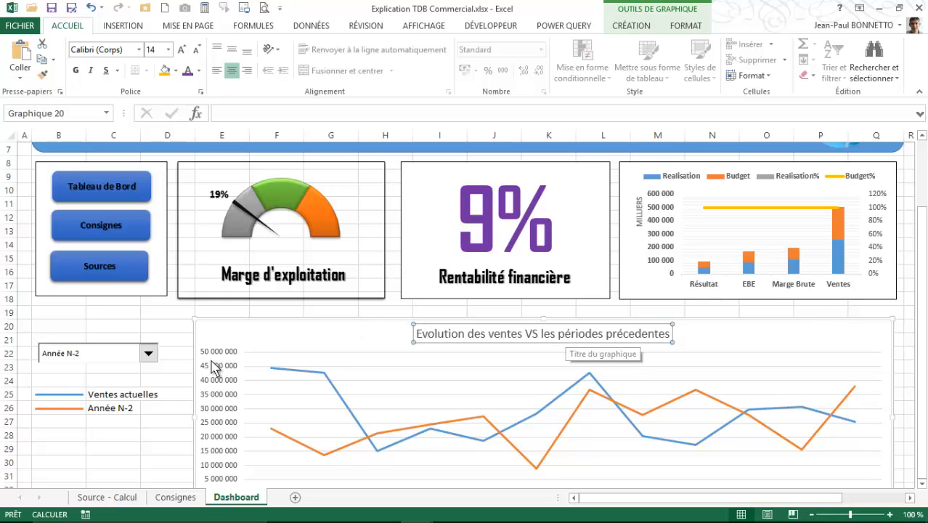
click(114, 400)
click(116, 410)
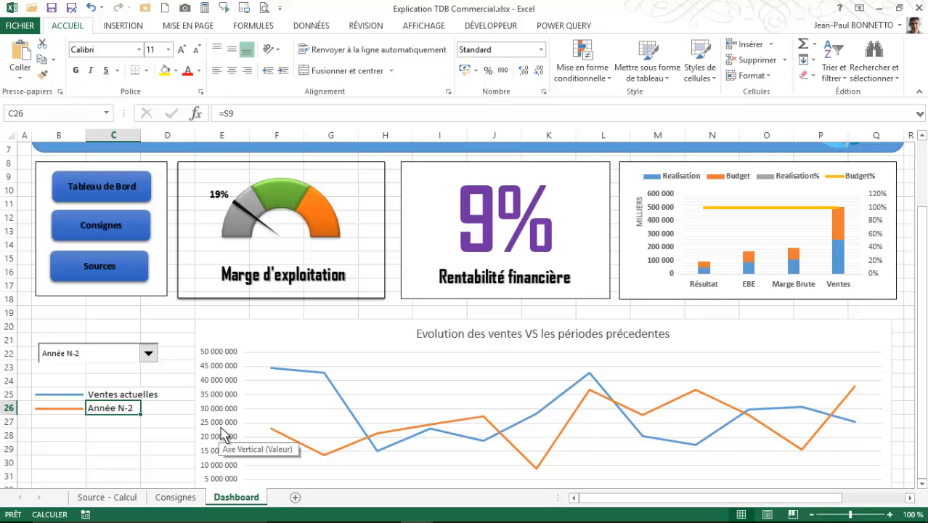
click(529, 334)
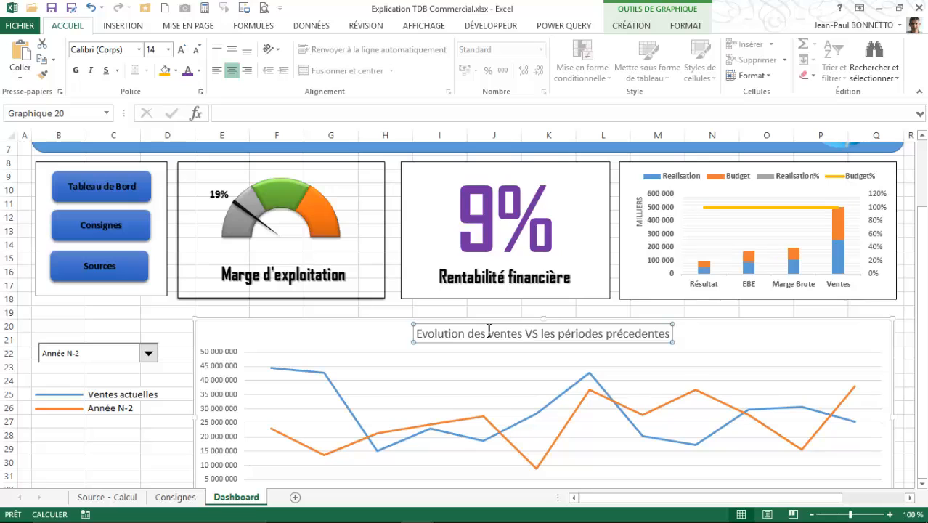
Give the sales evolution chart area a black automatic-colour outline 1½ pt thick.
click(685, 25)
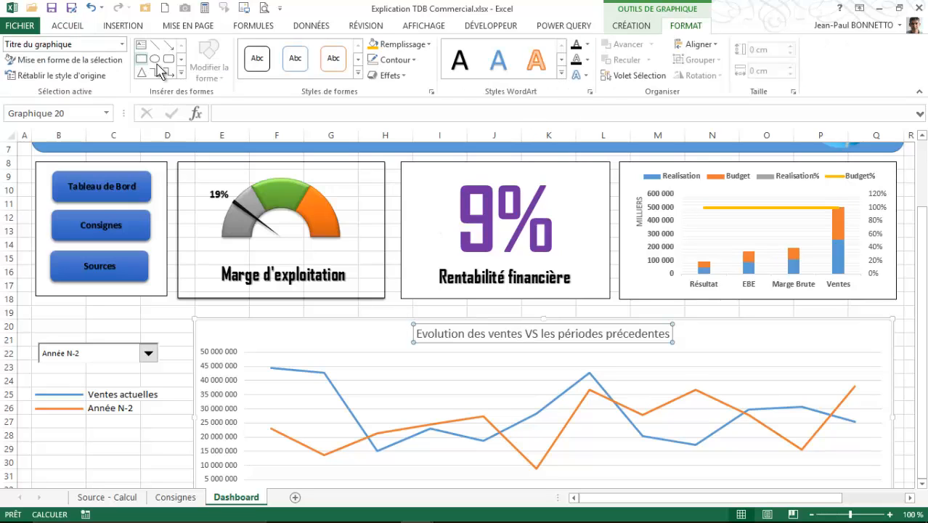
click(345, 321)
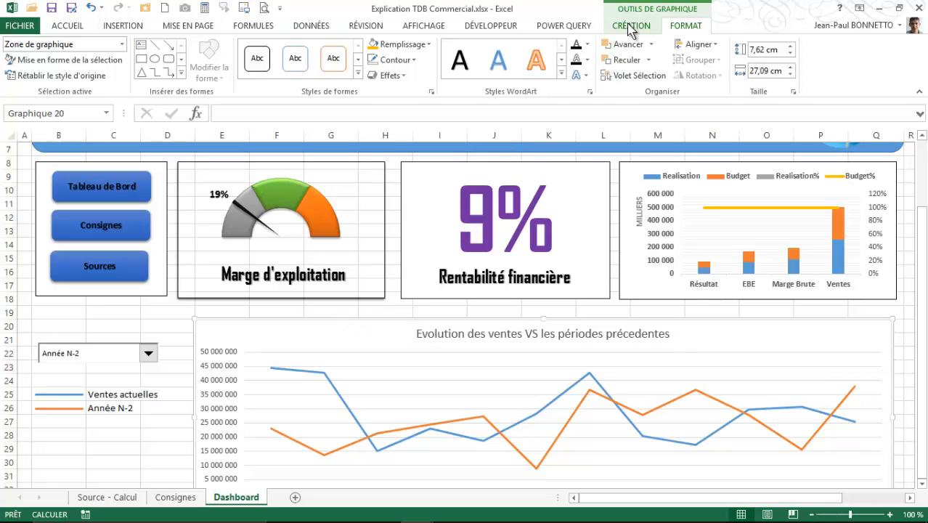
click(411, 61)
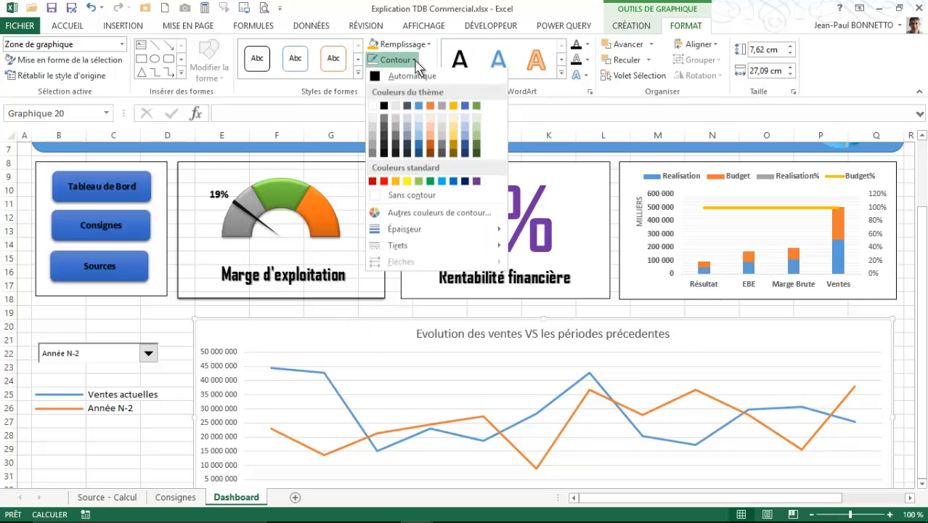
click(379, 78)
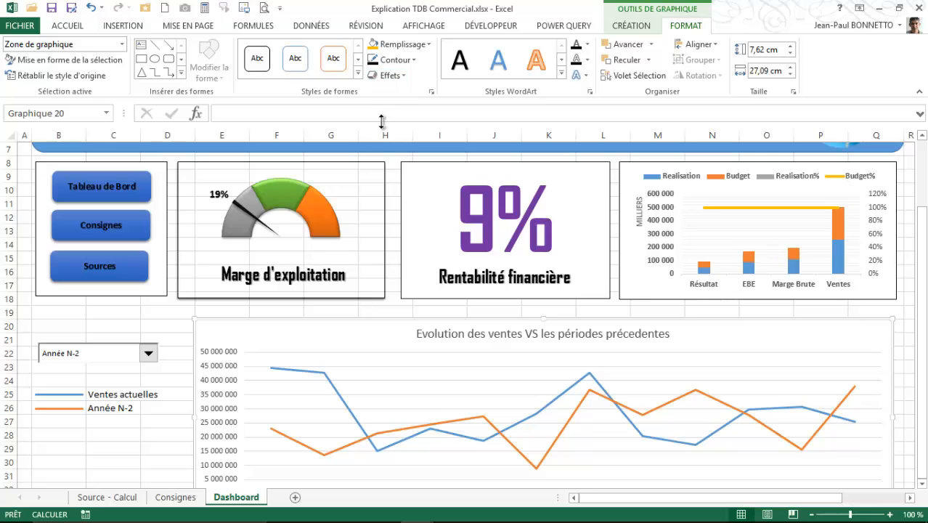
click(409, 61)
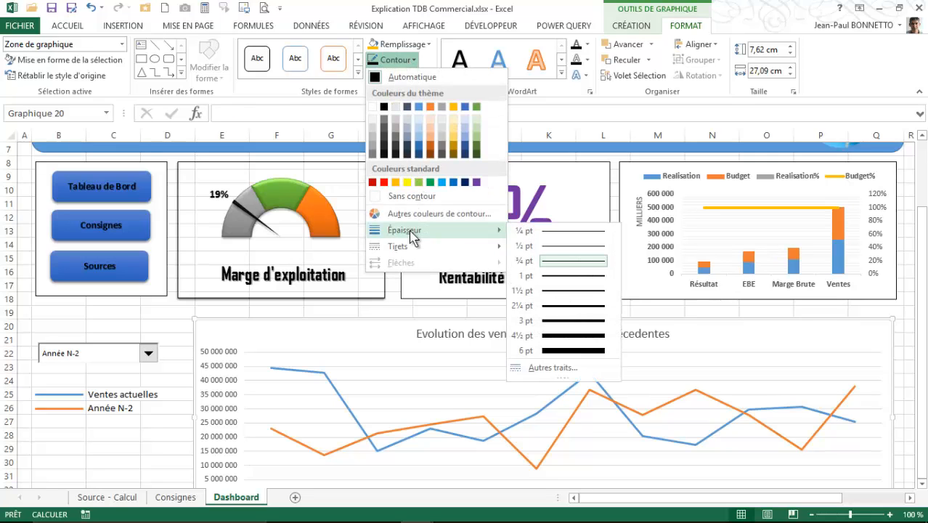
click(572, 294)
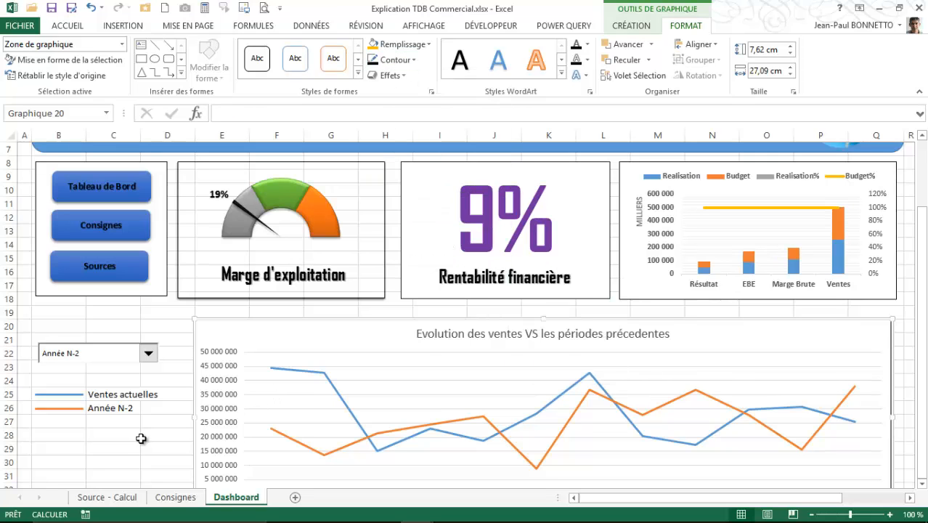
click(141, 436)
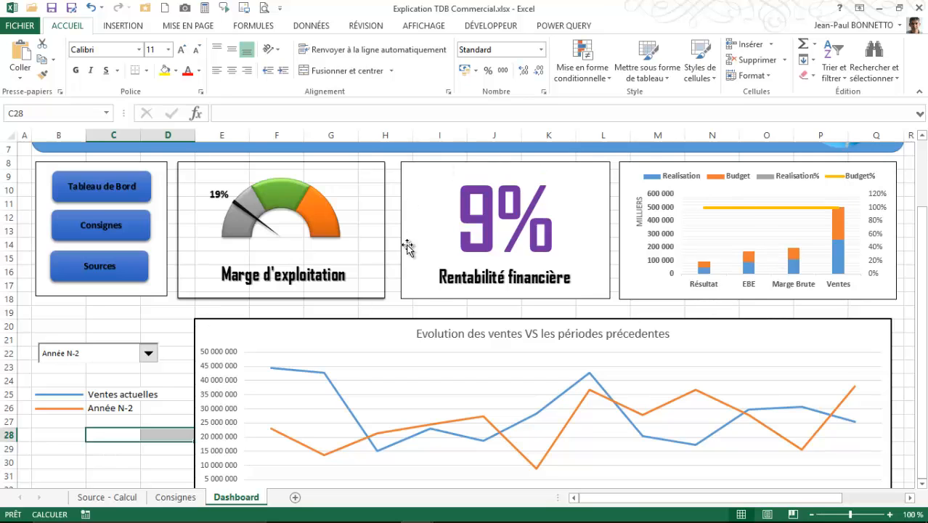
Set the display units of the line chart's vertical axis to Milliers, and close the axis formatting options.
scroll(404, 280, down, 2)
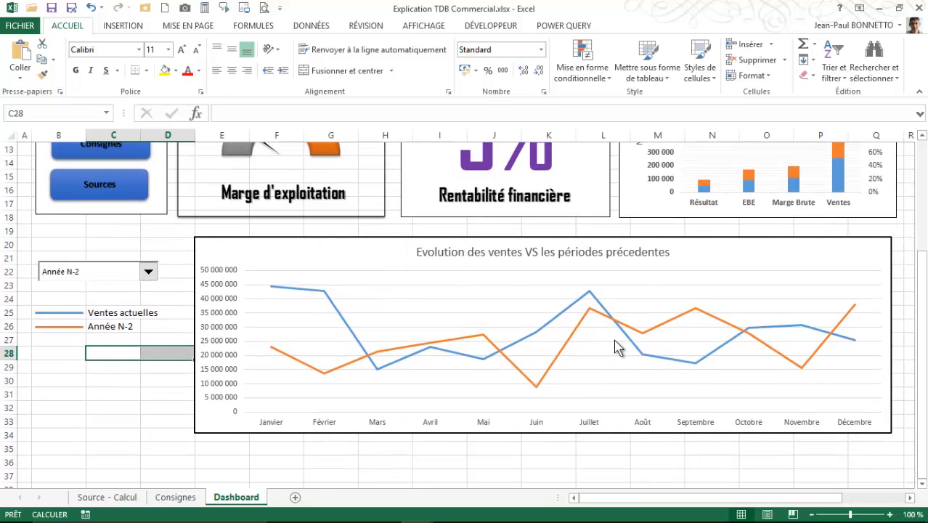
click(217, 285)
right_click(216, 286)
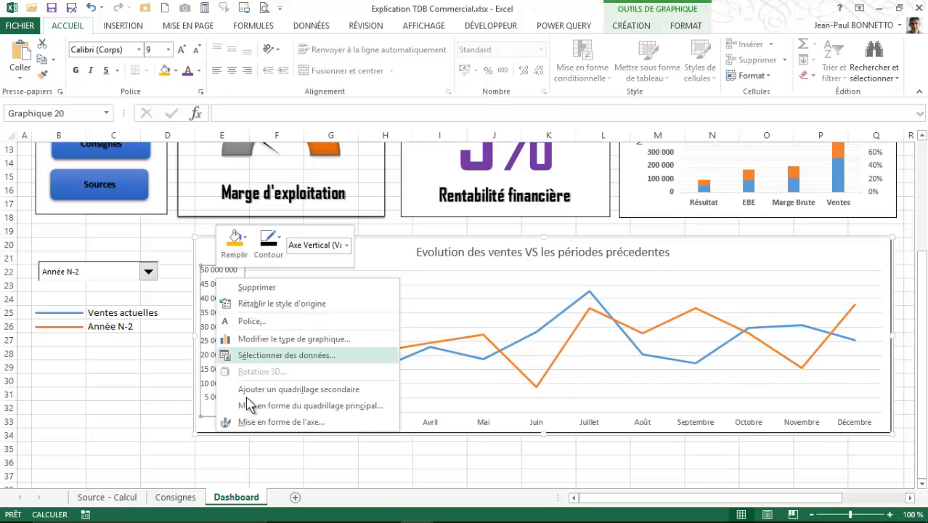
key(Escape)
key(ctrl+1)
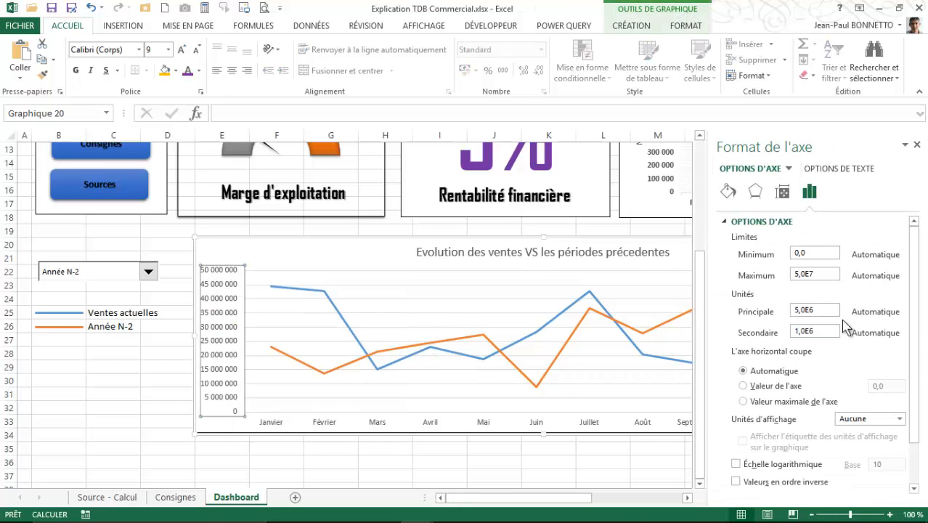
scroll(820, 435, down, 1)
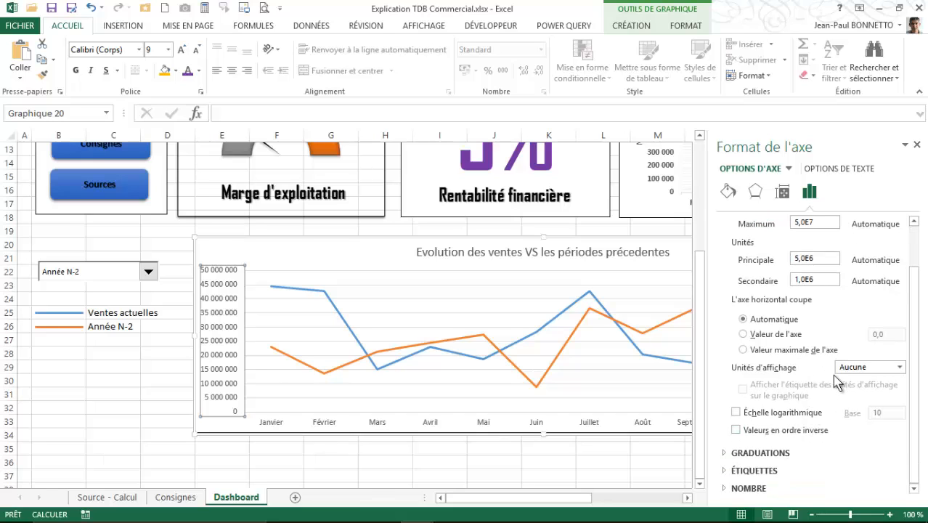
click(900, 367)
click(850, 407)
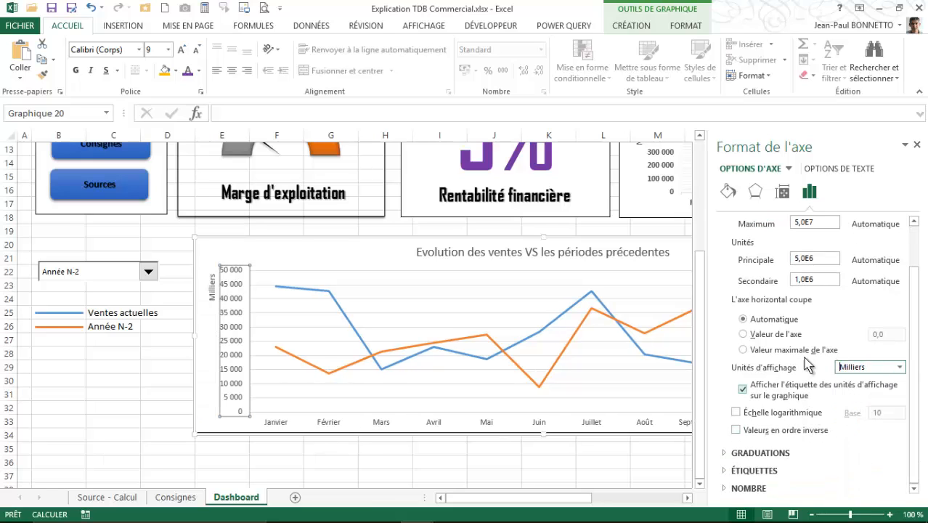
click(168, 368)
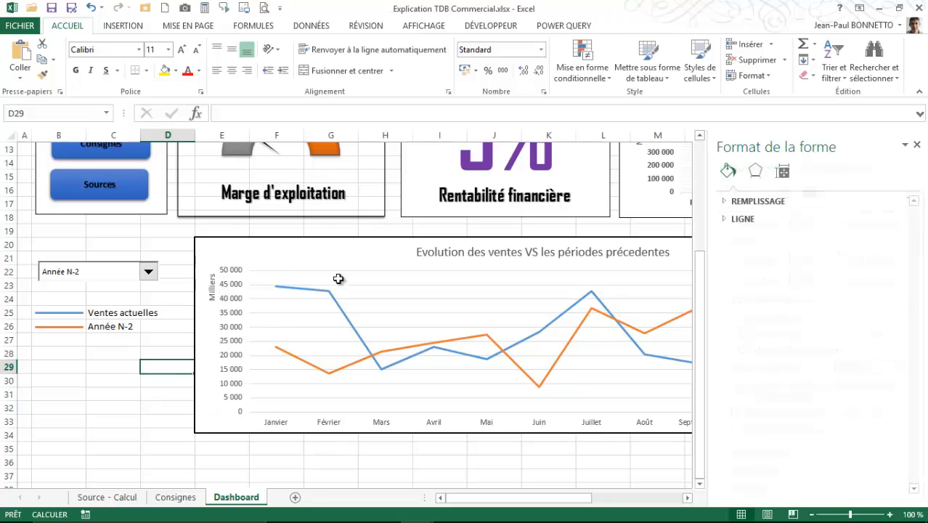
click(917, 145)
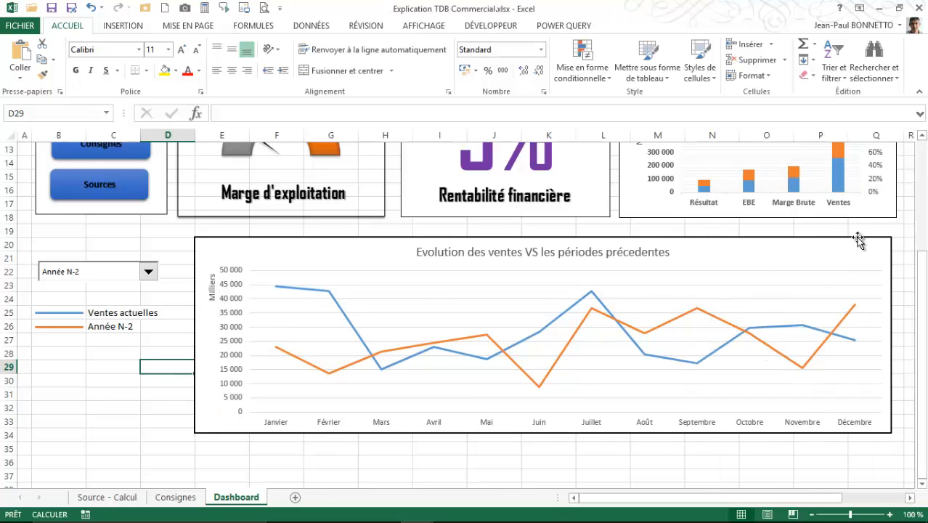
Test the dynamic line chart and its legend by choosing Année N-1 and Objectif N in the combo box.
click(105, 395)
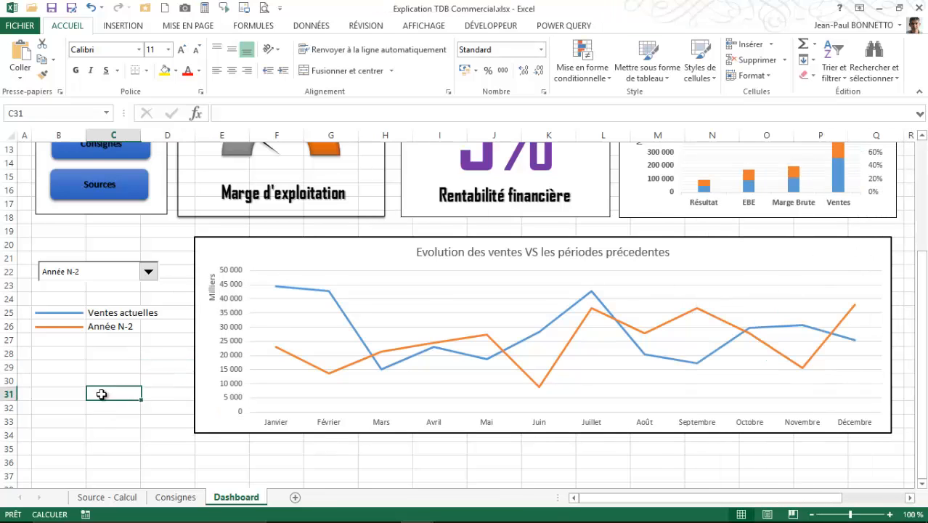
click(148, 272)
click(63, 297)
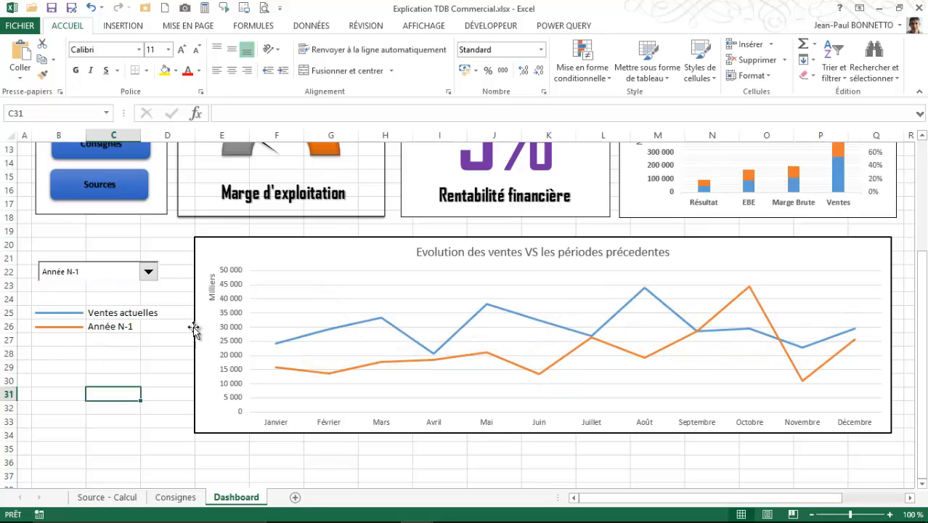
click(149, 272)
click(86, 288)
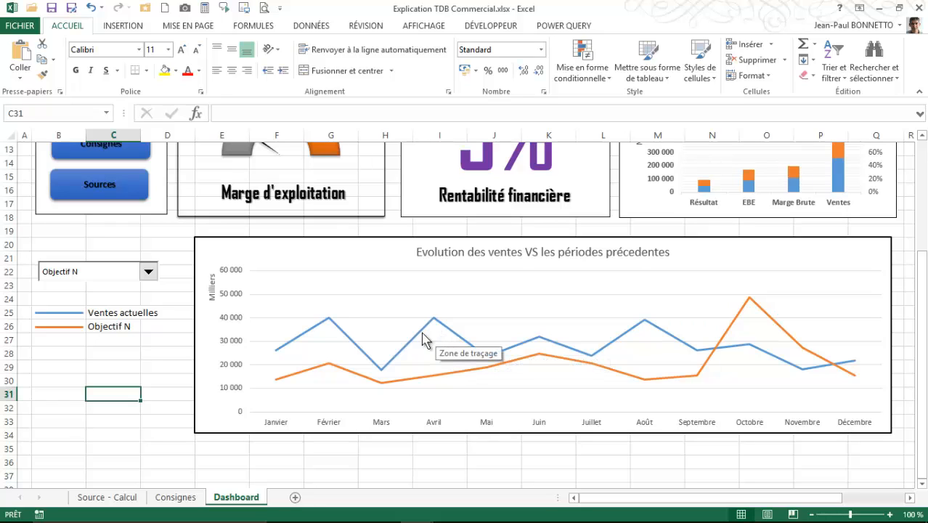
Review the Objectif N, Année N-1 and Année N-2 headings of the monthly table on Source - Calcul, and return to Dashboard.
click(116, 497)
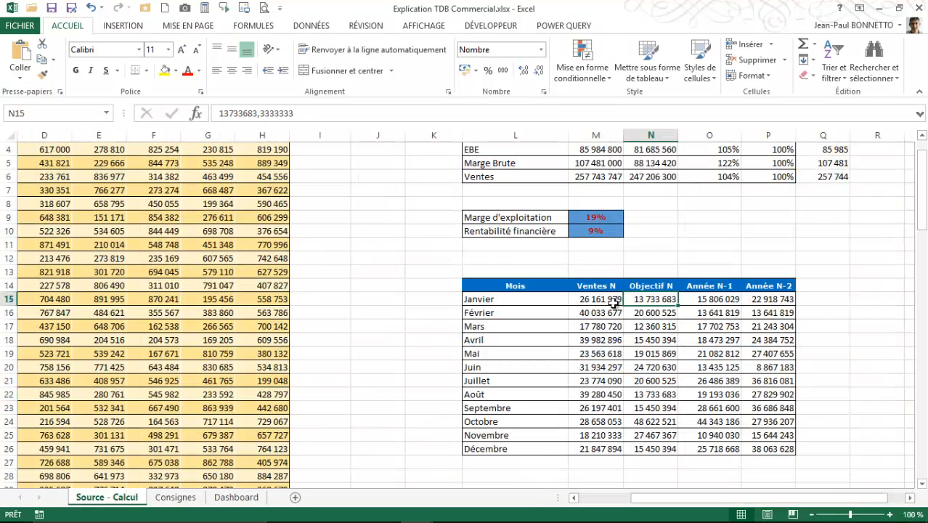
click(664, 288)
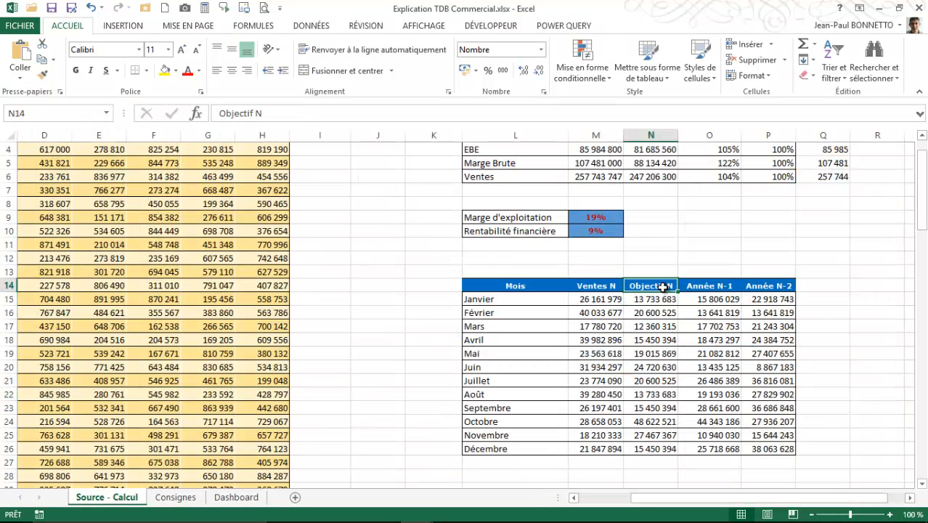
click(710, 286)
click(776, 286)
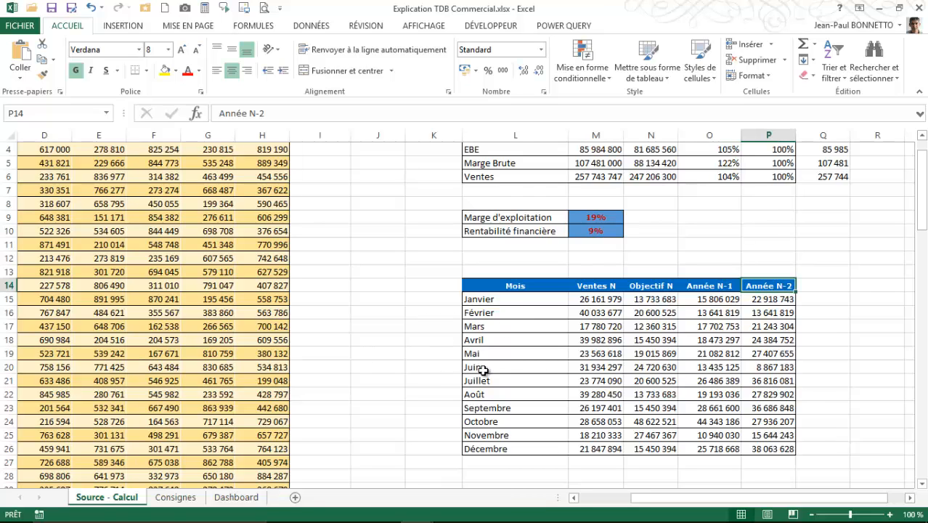
click(236, 497)
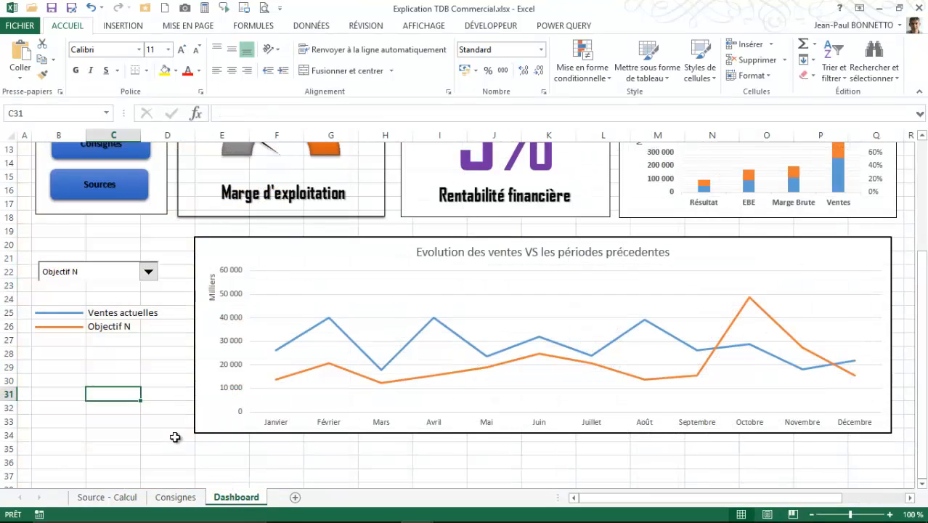
Switch to the Tableau Bord - Commercial workbook and scroll further down its VENTES product list on the TableauBord sheet.
scroll(175, 437, down, 1)
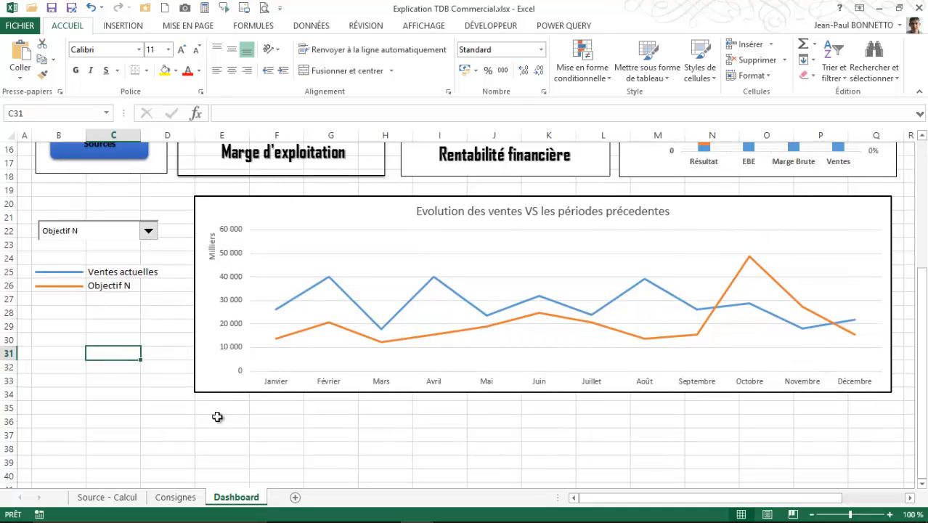
click(86, 328)
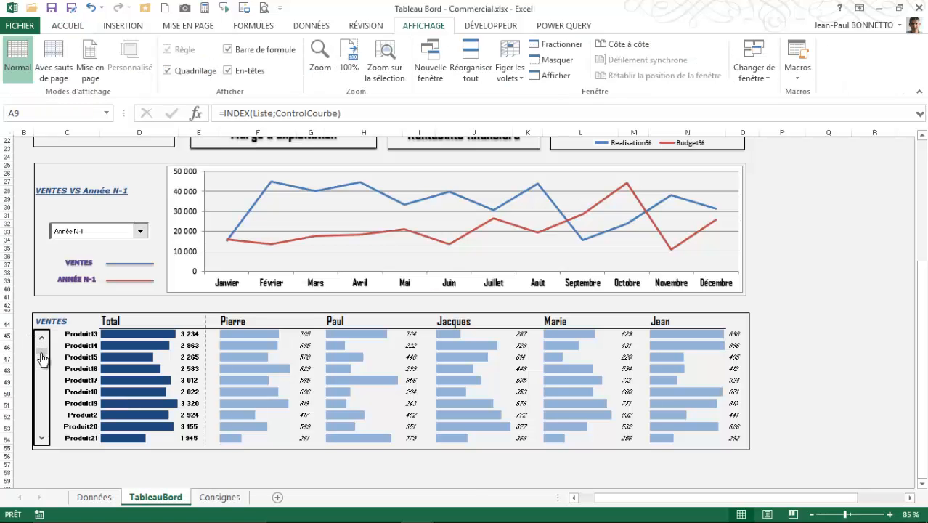
drag(42, 353, 42, 393)
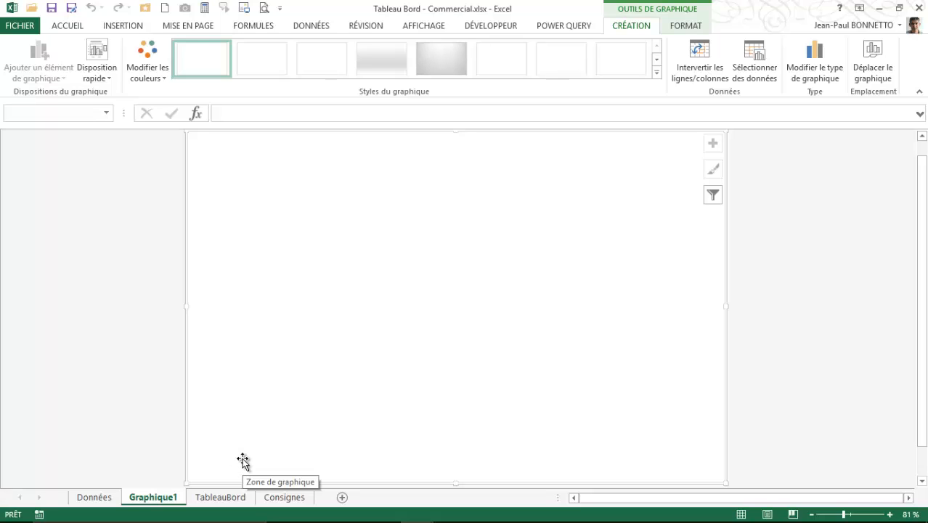
mouse_move(364, 521)
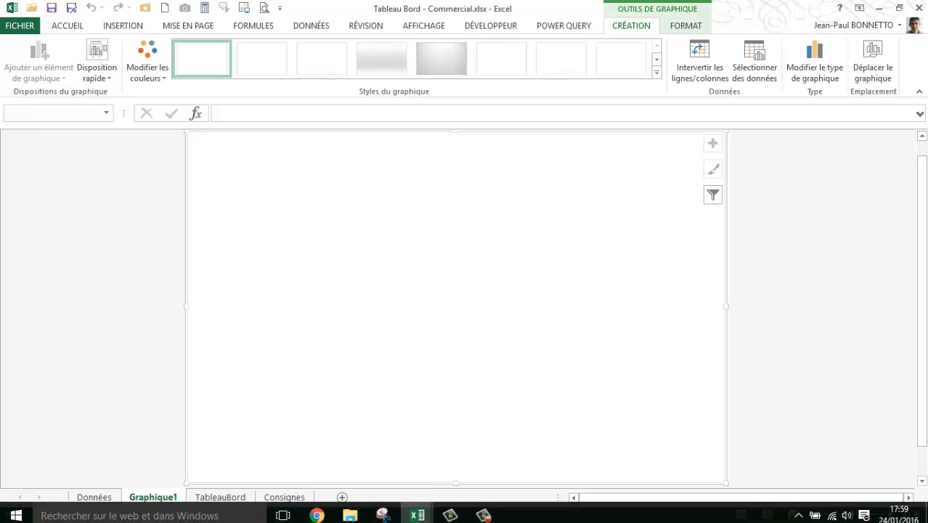
click(485, 509)
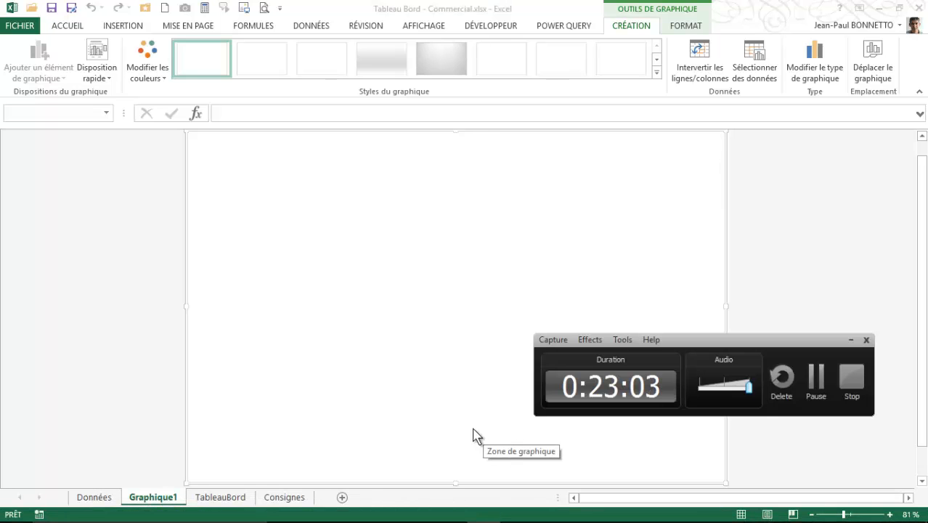